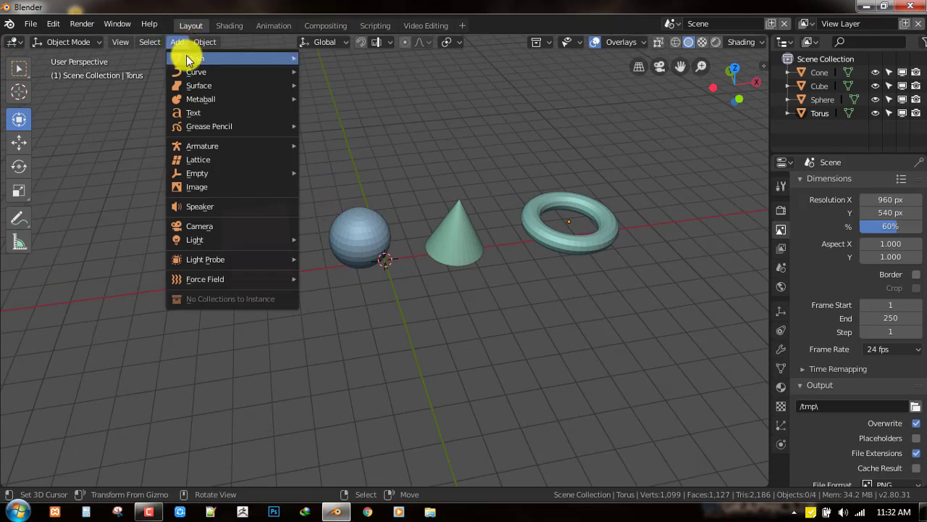
pyautogui.moveTo(213, 58)
pyautogui.press('Escape')
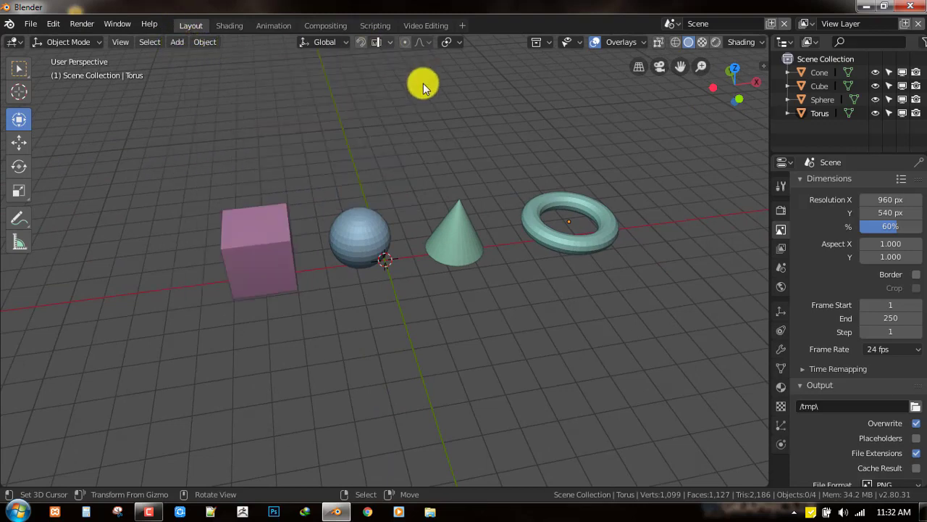
pyautogui.moveTo(462, 262)
pyautogui.mouseDown(button='middle')
pyautogui.moveTo(520, 246)
pyautogui.moveTo(451, 263)
pyautogui.mouseUp(button='middle')
pyautogui.scroll(-3, 449, 255)
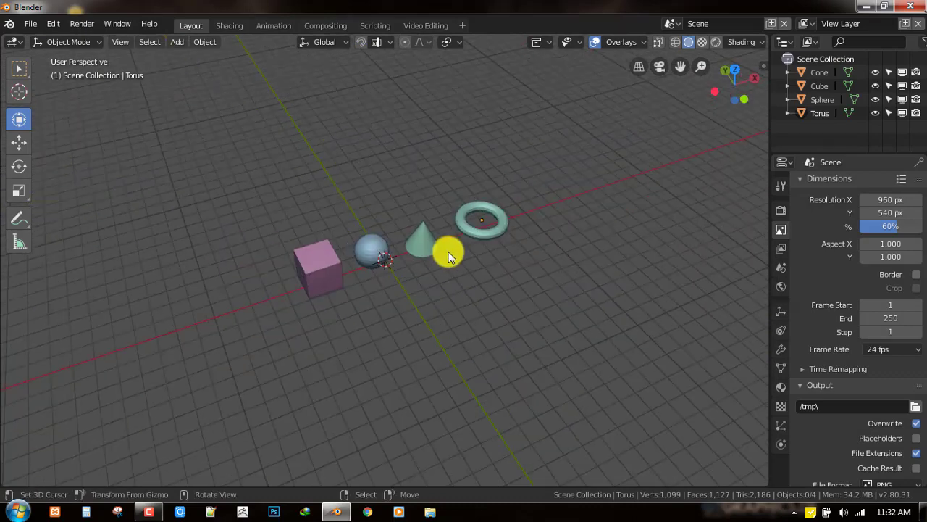
# - Select all four objects and move them together along the Y axis, away from the world origin
pyautogui.press('a')
pyautogui.hotkey('shift', 'space')
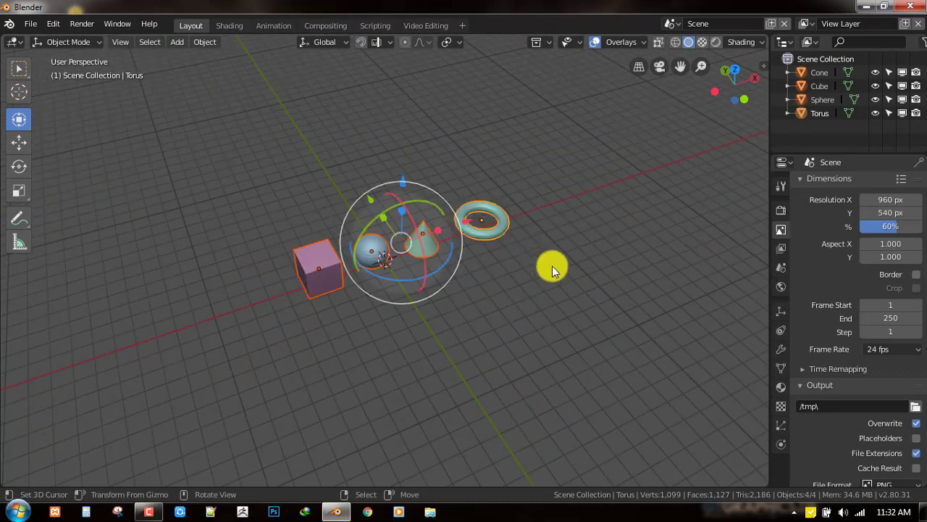
pyautogui.hotkey('shift', 'space')
pyautogui.click(511, 279)
pyautogui.moveTo(378, 262); pyautogui.dragTo(354, 214, button='middle')
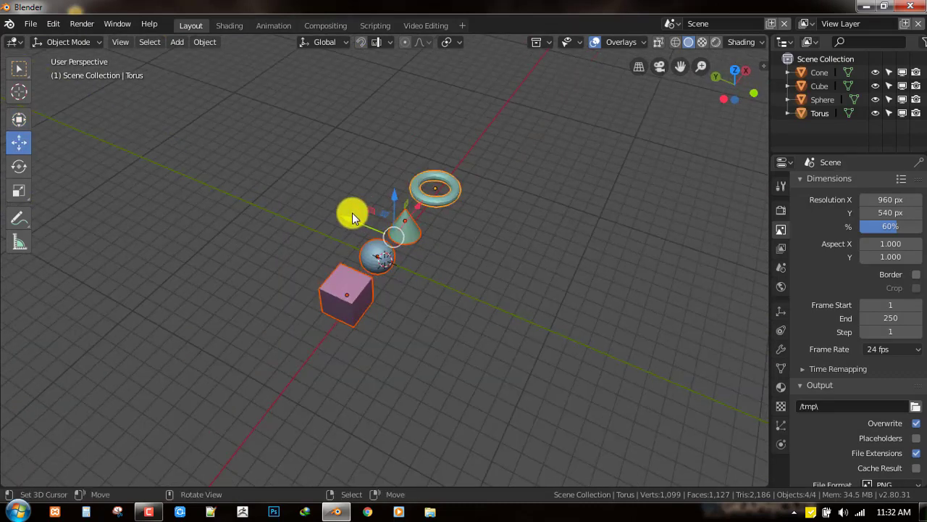
pyautogui.moveTo(349, 213); pyautogui.dragTo(284, 189)
pyautogui.moveTo(285, 190); pyautogui.dragTo(492, 184, button='middle')
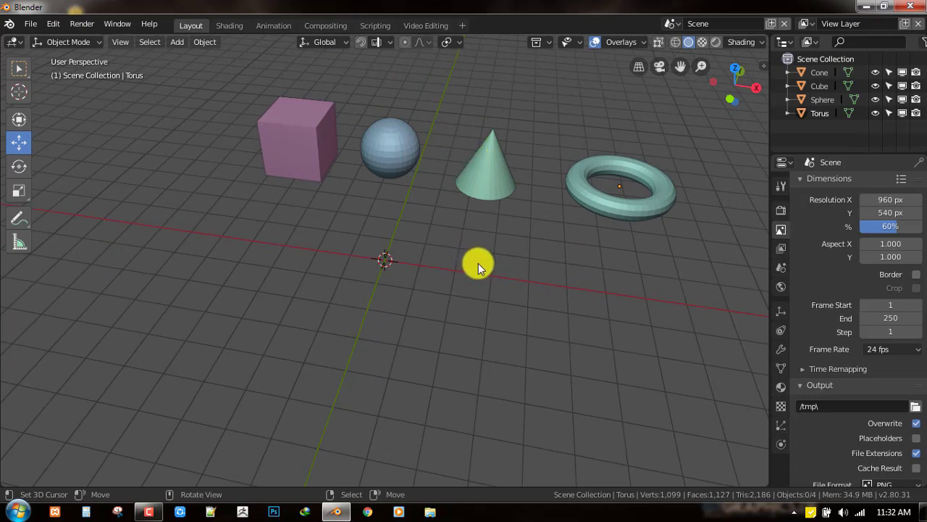
# - Add a plain axes empty at the world origin
pyautogui.moveTo(478, 263); pyautogui.dragTo(504, 195, button='middle')
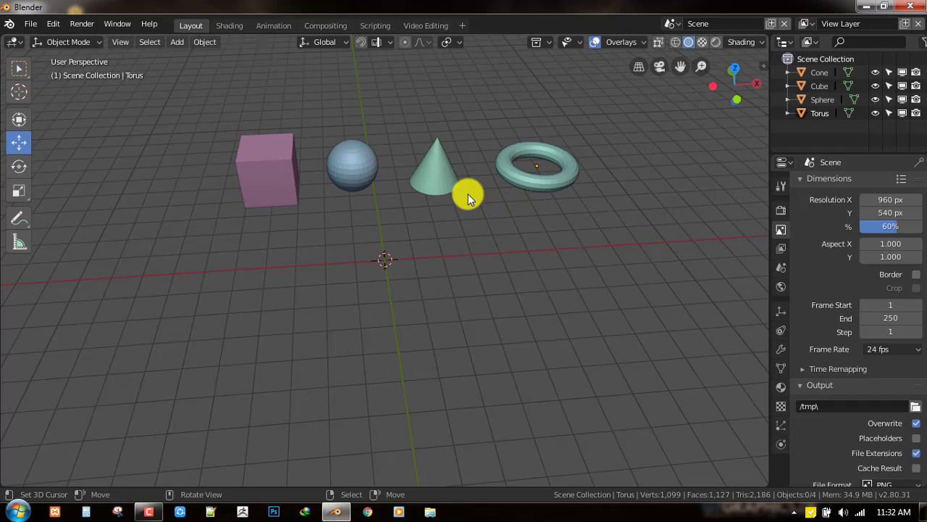
pyautogui.moveTo(424, 201); pyautogui.dragTo(549, 159, button='middle')
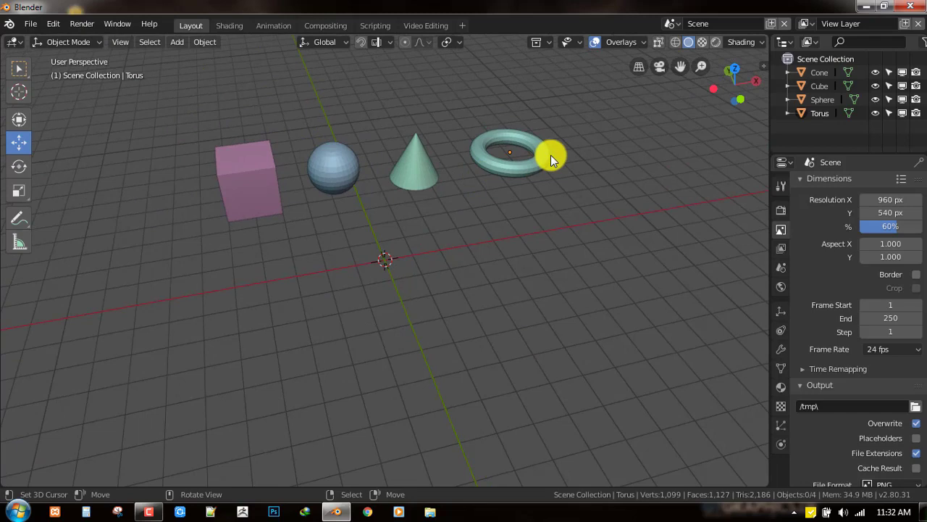
pyautogui.moveTo(555, 190); pyautogui.dragTo(550, 203, button='middle')
pyautogui.hotkey('shift', 'a')
pyautogui.moveTo(594, 131)
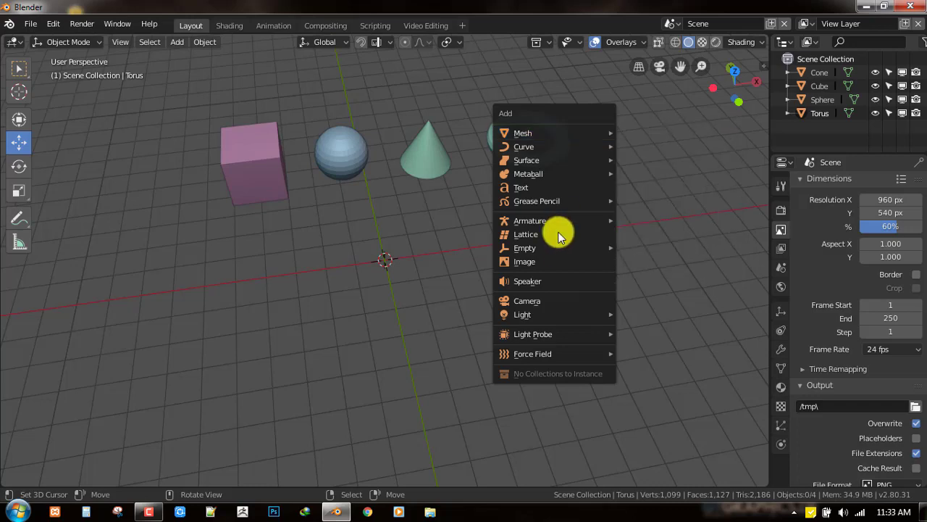
pyautogui.moveTo(558, 247)
pyautogui.click(654, 248)
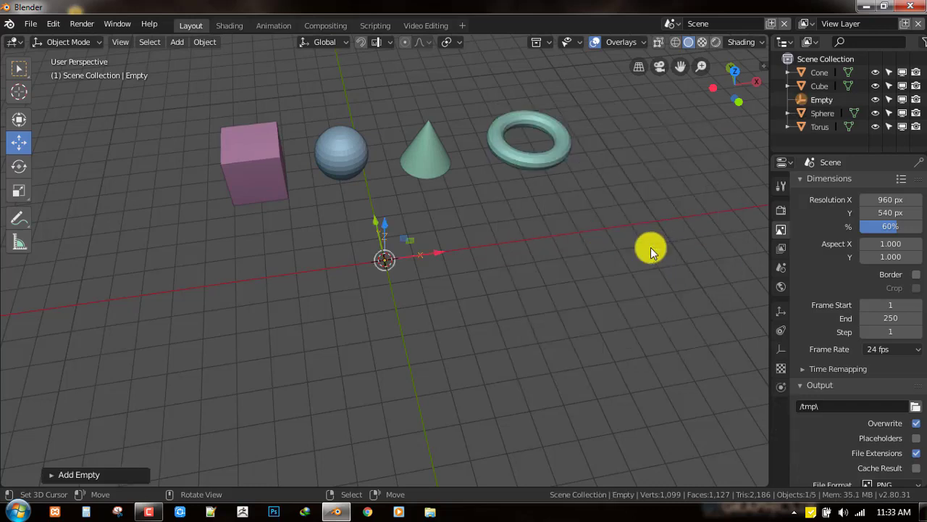
pyautogui.moveTo(462, 249); pyautogui.dragTo(97, 167, button='middle')
pyautogui.press('s')
pyautogui.rightClick(471, 244)
pyautogui.moveTo(302, 187); pyautogui.dragTo(496, 162, button='middle')
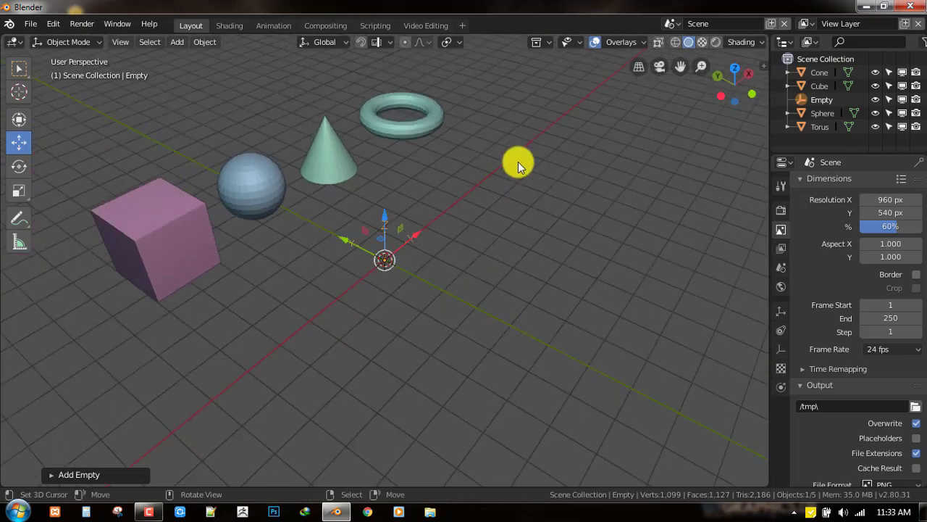
# - Switch to the top view and move the cone and the torus closer to the empty
pyautogui.press('`')
pyautogui.click(536, 77)
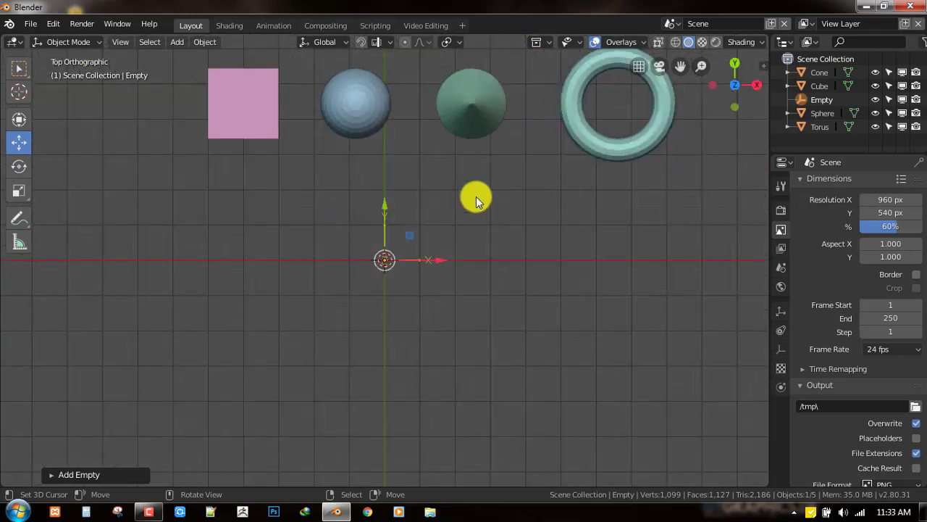
pyautogui.keyDown('shift'); pyautogui.moveTo(472, 207); pyautogui.dragTo(446, 186, button='middle'); pyautogui.keyUp('shift')
pyautogui.moveTo(436, 109); pyautogui.dragTo(412, 155)
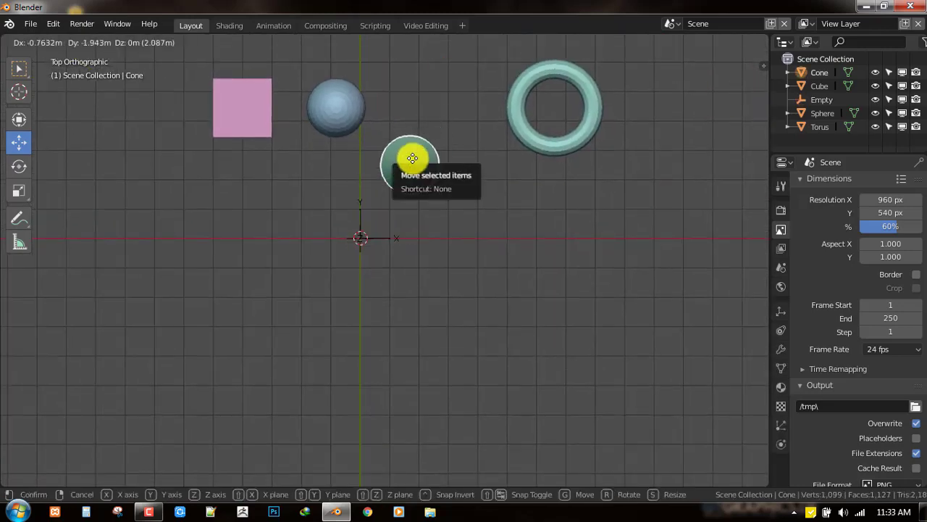
pyautogui.moveTo(536, 152); pyautogui.dragTo(459, 297)
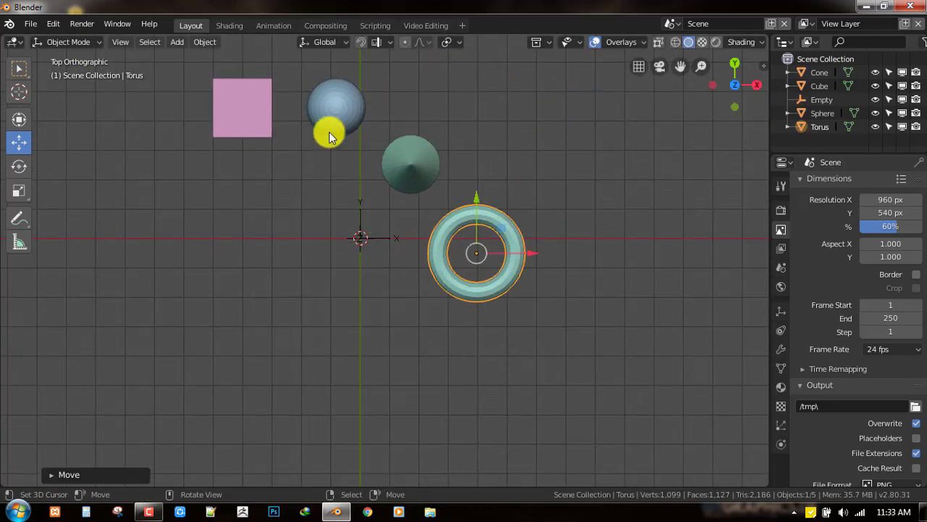
# - Move the sphere and the cube nearer the empty and shift the torus slightly outward along its +X side
pyautogui.moveTo(327, 132); pyautogui.dragTo(329, 148)
pyautogui.moveTo(249, 118); pyautogui.dragTo(268, 280)
pyautogui.moveTo(336, 139); pyautogui.dragTo(320, 179)
pyautogui.moveTo(282, 261); pyautogui.dragTo(303, 306)
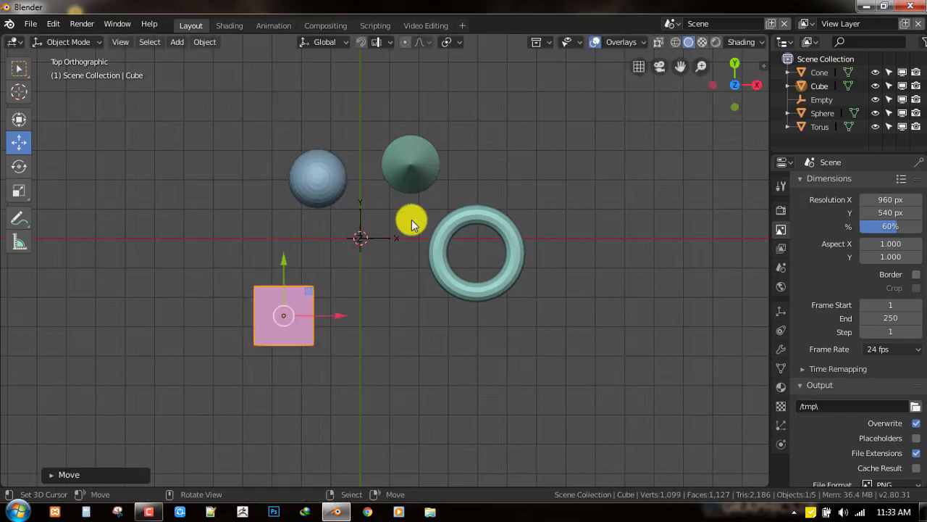
pyautogui.moveTo(449, 274); pyautogui.dragTo(483, 251)
# - Duplicate the cube, place the copy between the cube and the torus, and shift the sphere slightly outward
pyautogui.click(274, 344)
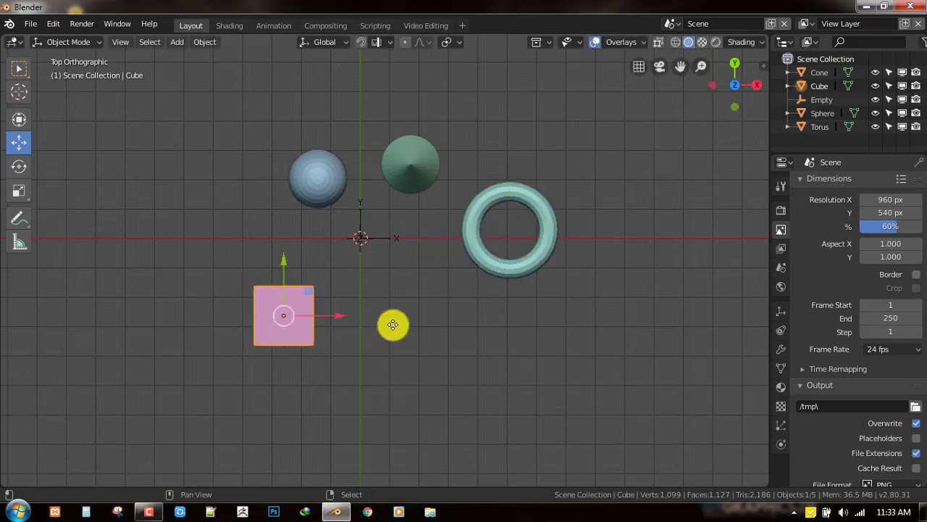
pyautogui.hotkey('shift', 'd')
pyautogui.click(389, 287)
pyautogui.moveTo(300, 180); pyautogui.dragTo(275, 160)
pyautogui.moveTo(373, 246); pyautogui.dragTo(364, 245)
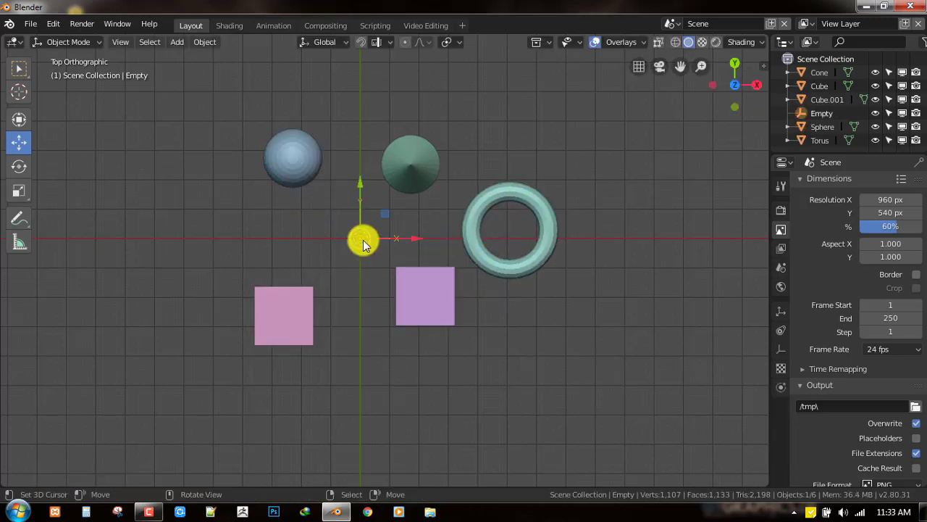
# - Add a Bezier circle centred on the empty and scale it up as a placement guide for the surrounding objects
pyautogui.hotkey('shift', 'a')
pyautogui.moveTo(446, 63)
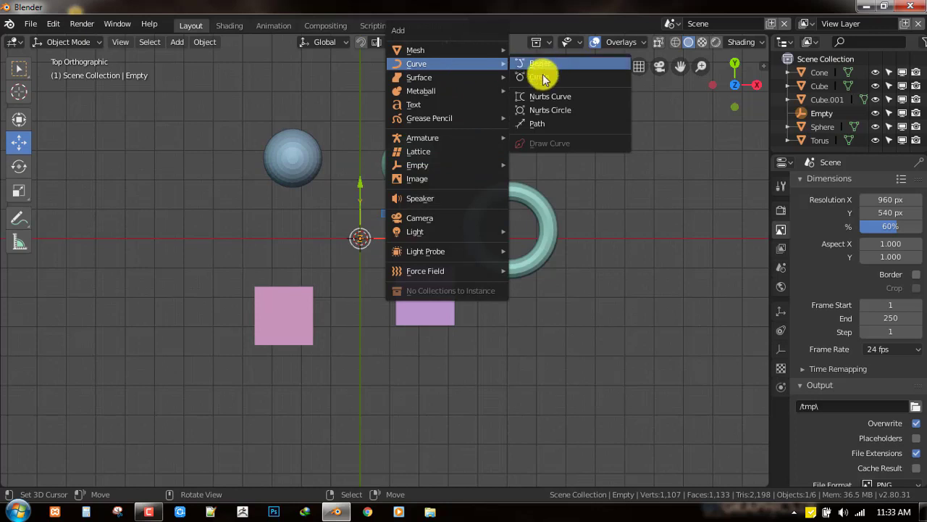
pyautogui.press('Return')
pyautogui.press('s')
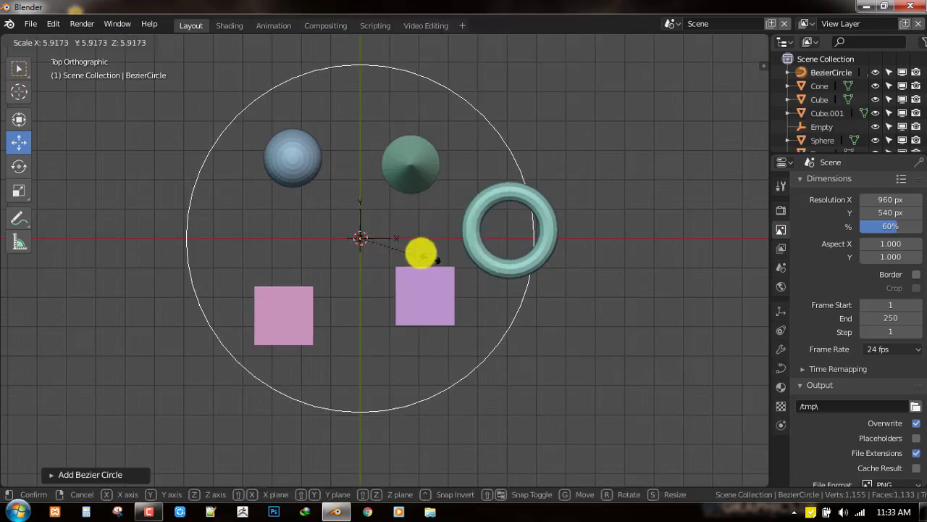
pyautogui.click(414, 251)
# - Move the cone, the torus and both cubes onto the guide circle
pyautogui.moveTo(425, 162); pyautogui.dragTo(435, 134)
pyautogui.moveTo(528, 248); pyautogui.dragTo(507, 236)
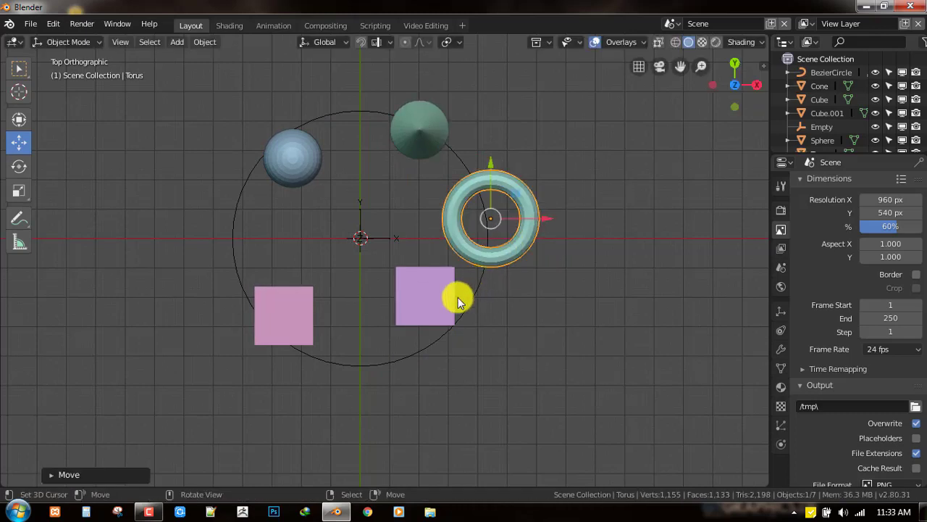
pyautogui.click(431, 317)
pyautogui.moveTo(430, 316); pyautogui.dragTo(429, 368)
pyautogui.moveTo(293, 322); pyautogui.dragTo(276, 302)
# - Reposition the sphere, cone and torus along the guide circle so all five objects are roughly evenly spaced
pyautogui.moveTo(304, 167); pyautogui.dragTo(258, 174)
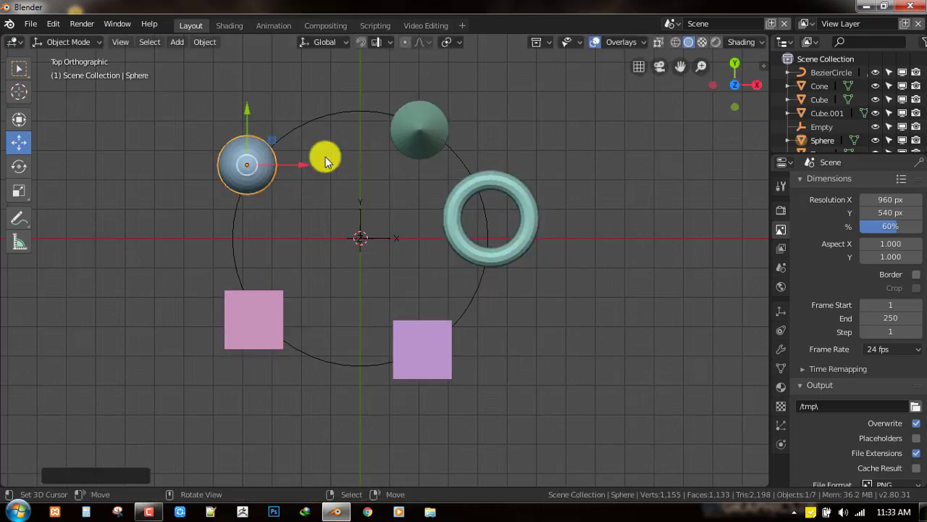
pyautogui.moveTo(433, 118); pyautogui.dragTo(384, 97)
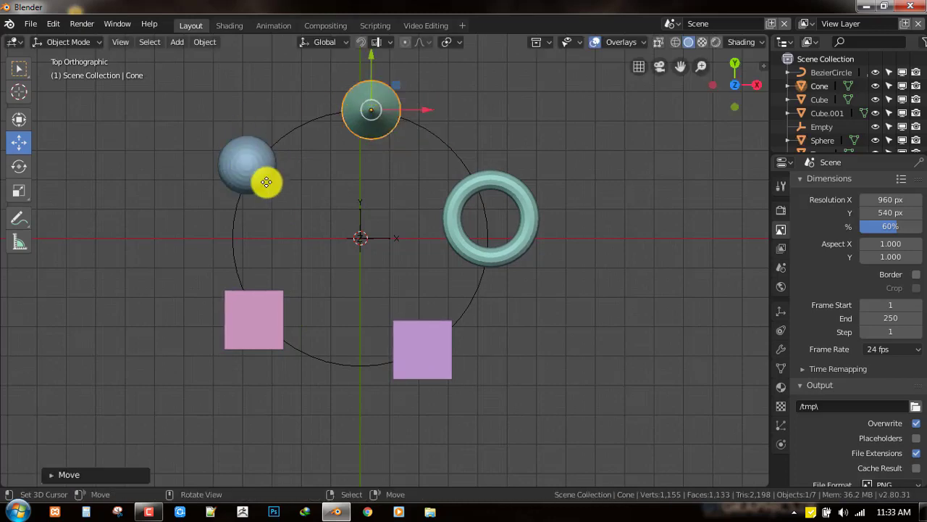
pyautogui.moveTo(265, 178); pyautogui.dragTo(261, 194)
pyautogui.moveTo(524, 254); pyautogui.dragTo(525, 235)
# - Delete the Bezier guide circle
pyautogui.moveTo(525, 236); pyautogui.dragTo(551, 301, button='middle')
pyautogui.click(339, 332)
pyautogui.press('x')
pyautogui.click(619, 292)
# - Select the empty and examine how the five objects are arranged around it
pyautogui.scroll(2, 437, 267)
pyautogui.scroll(-3, 452, 288)
pyautogui.scroll(3, 507, 293)
pyautogui.moveTo(433, 284); pyautogui.dragTo(373, 242, button='middle')
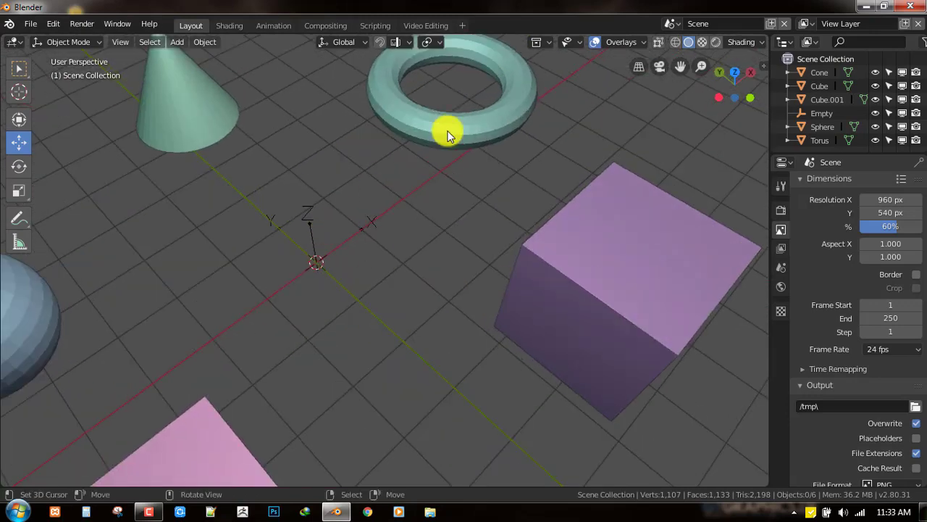
pyautogui.scroll(-4, 435, 141)
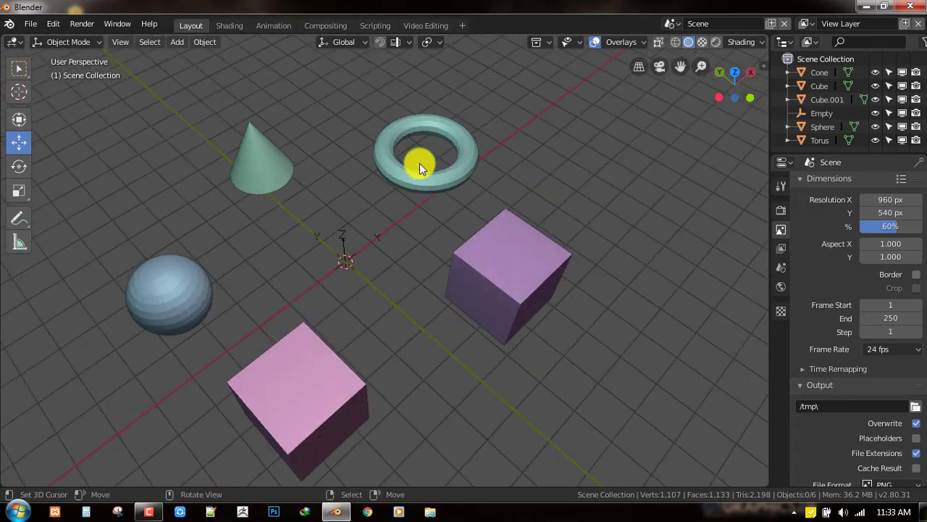
pyautogui.click(346, 235)
pyautogui.moveTo(356, 222); pyautogui.dragTo(442, 218, button='middle')
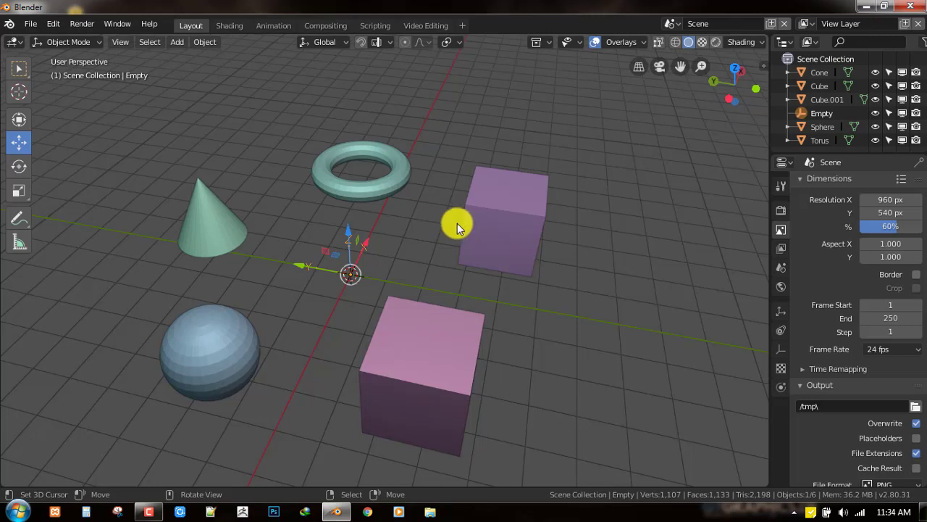
pyautogui.moveTo(453, 235); pyautogui.dragTo(550, 253, button='middle')
# - Add a Child Of object constraint to the torus
pyautogui.click(465, 204)
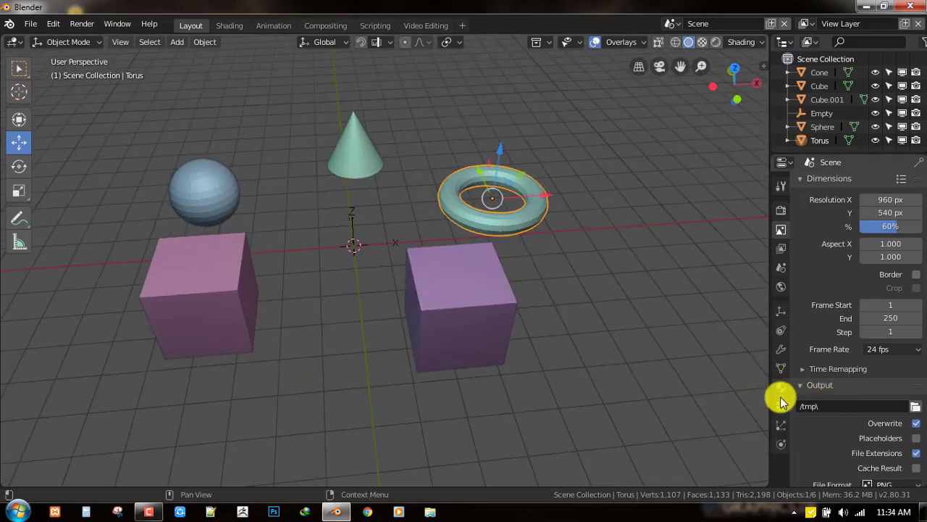
pyautogui.click(781, 331)
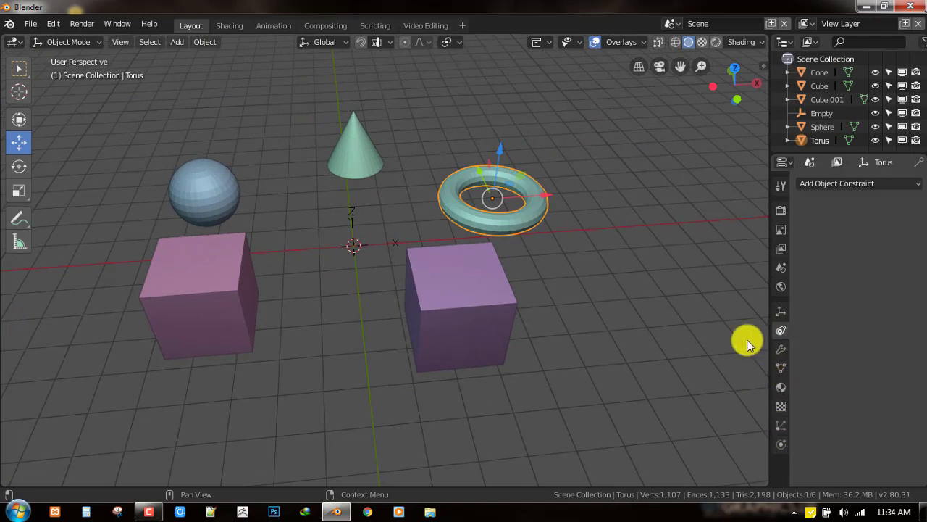
pyautogui.click(873, 184)
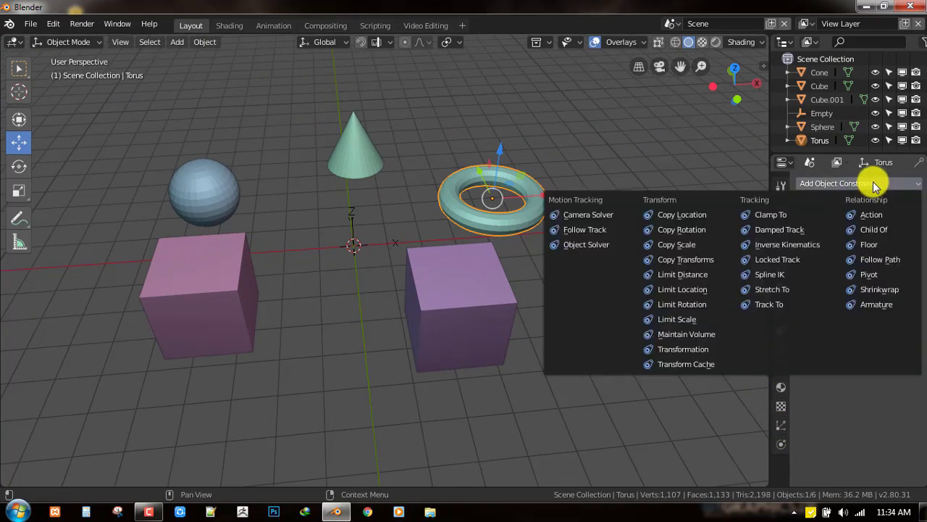
pyautogui.click(880, 229)
pyautogui.moveTo(560, 257); pyautogui.dragTo(542, 264, button='middle')
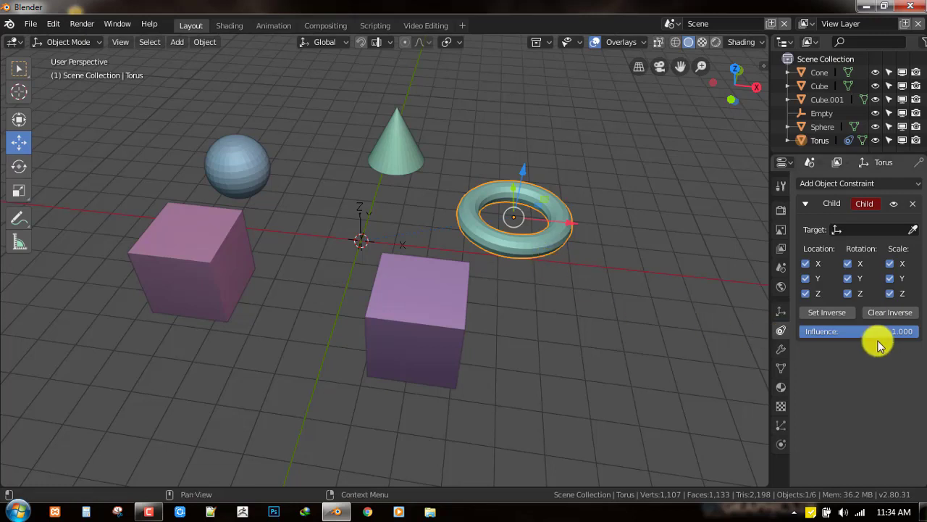
# - Pick the empty as the target of the torus's Child Of constraint
pyautogui.click(912, 229)
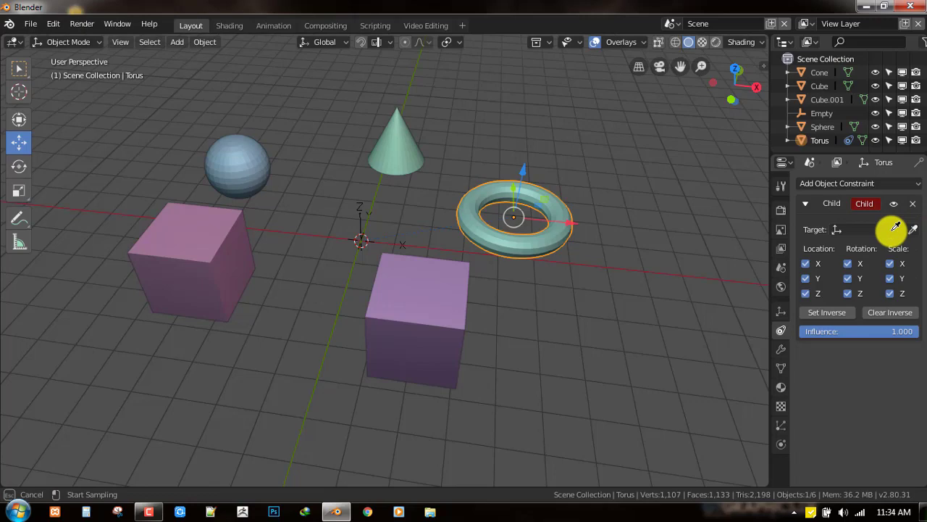
pyautogui.click(370, 225)
pyautogui.moveTo(406, 247); pyautogui.dragTo(449, 253, button='middle')
# - Try moving the empty to check whether the torus follows it, and cancel the move
pyautogui.moveTo(616, 289); pyautogui.dragTo(549, 258, button='middle')
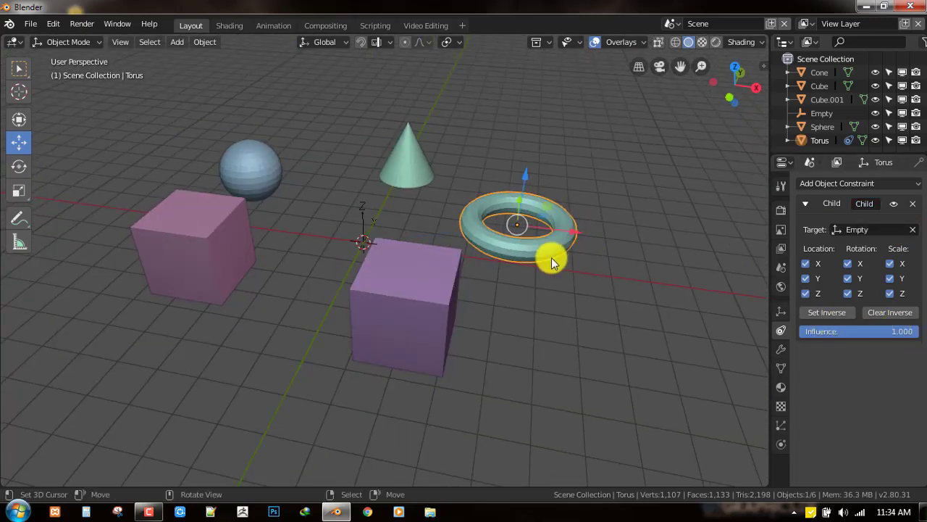
pyautogui.click(366, 220)
pyautogui.press('g')
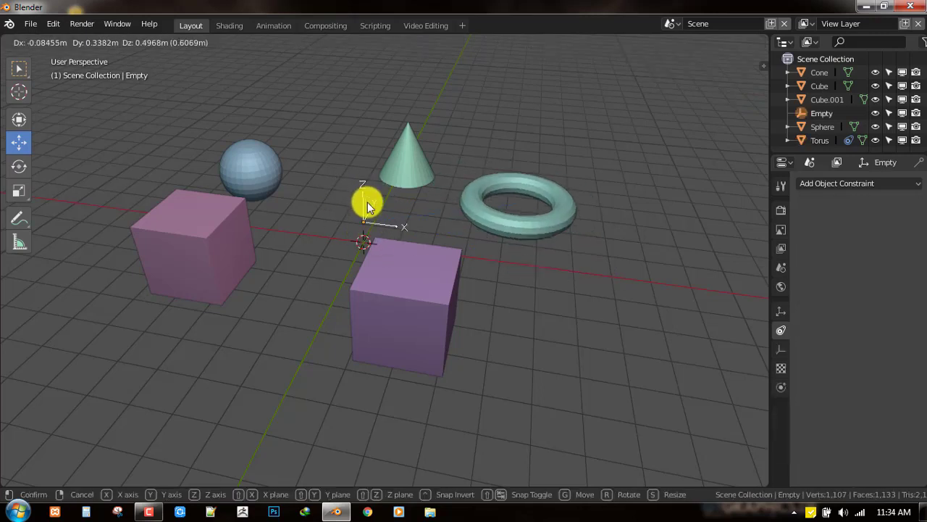
pyautogui.press('Escape')
pyautogui.moveTo(529, 258); pyautogui.dragTo(483, 238, button='middle')
# - Try moving the torus away and applying Set Inverse on its Child Of constraint, and undo both changes
pyautogui.click(555, 240)
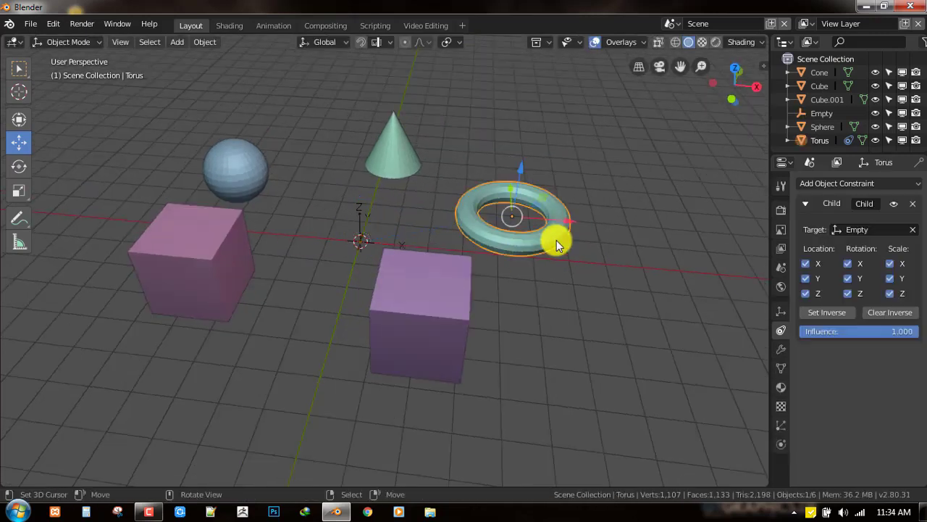
pyautogui.press('g')
pyautogui.click(674, 134)
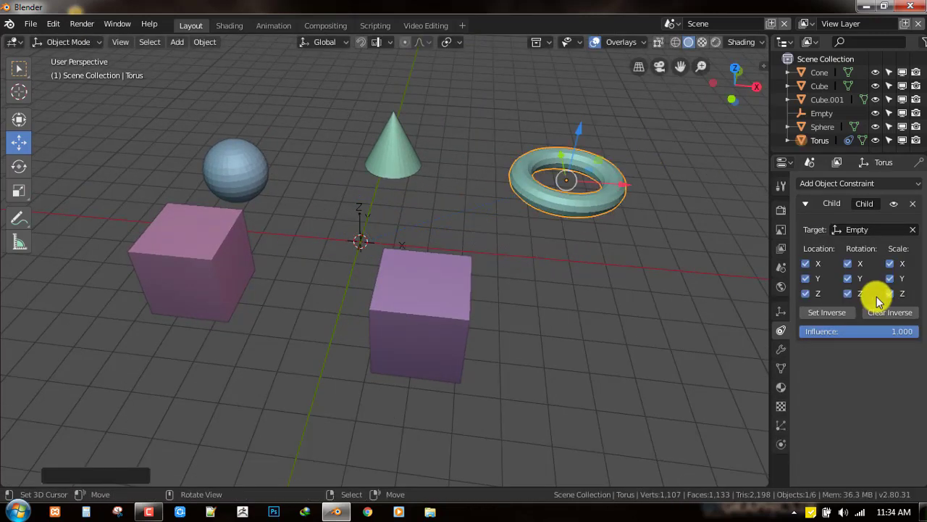
pyautogui.click(830, 312)
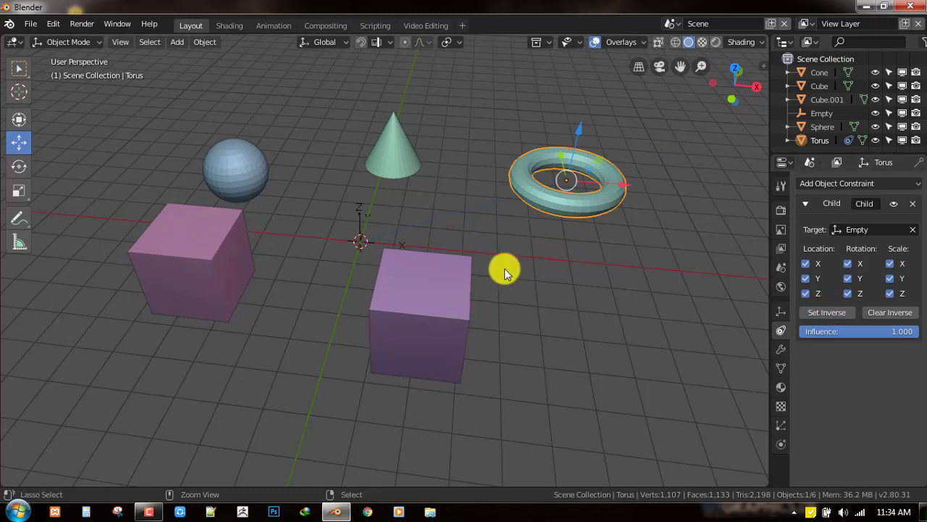
pyautogui.moveTo(511, 271)
pyautogui.mouseDown(button='middle')
pyautogui.moveTo(574, 272)
pyautogui.moveTo(500, 261)
pyautogui.mouseUp(button='middle')
pyautogui.hotkey('ctrl', 'z')
pyautogui.moveTo(463, 230); pyautogui.dragTo(437, 257, button='middle')
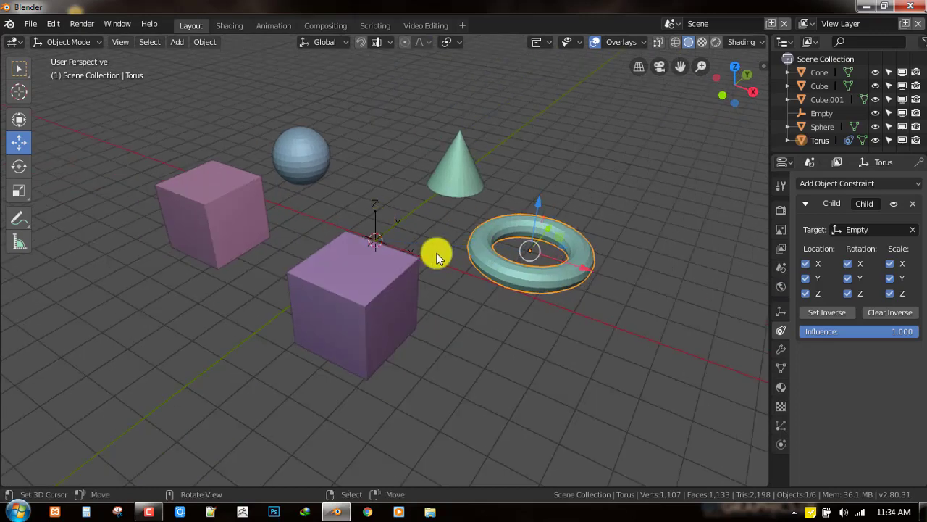
# - Apply Set Inverse on the torus's Child Of constraint
pyautogui.moveTo(513, 263); pyautogui.dragTo(496, 248, button='middle')
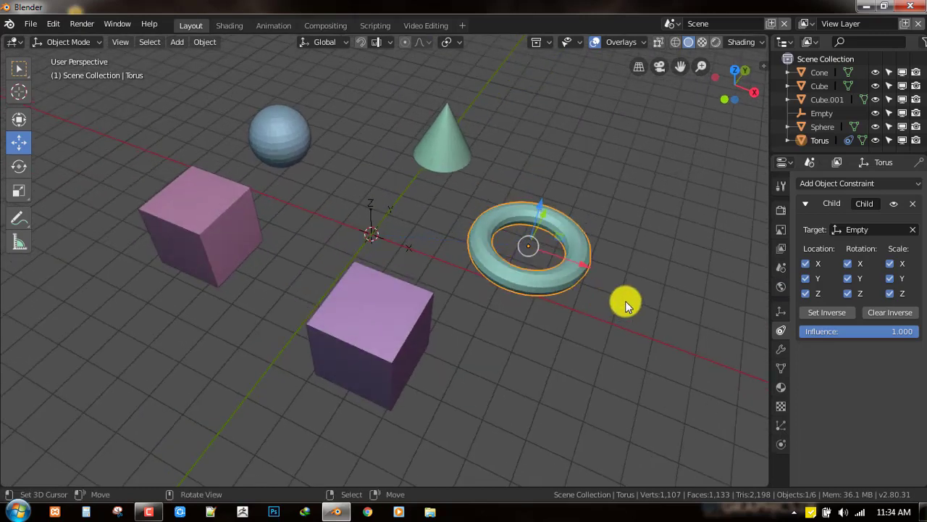
pyautogui.moveTo(627, 305); pyautogui.dragTo(556, 266, button='middle')
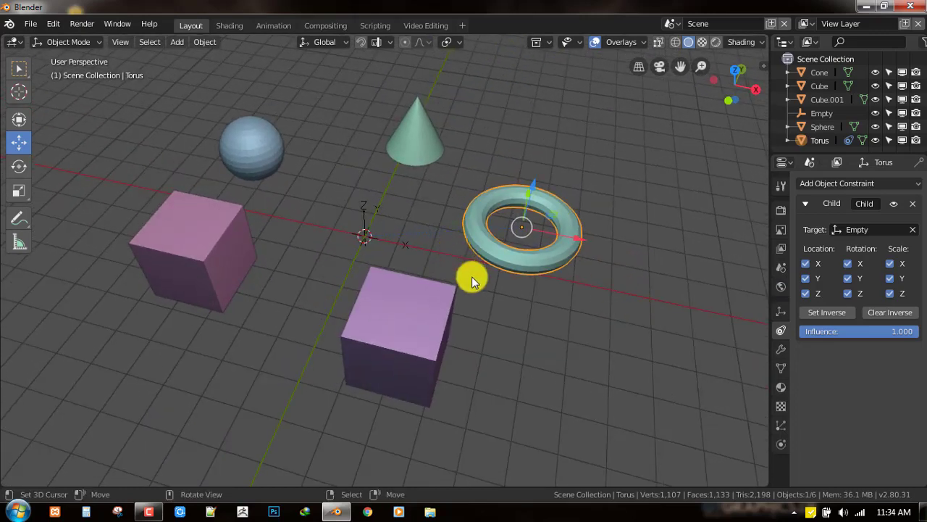
pyautogui.click(825, 312)
pyautogui.moveTo(482, 271); pyautogui.dragTo(574, 277, button='middle')
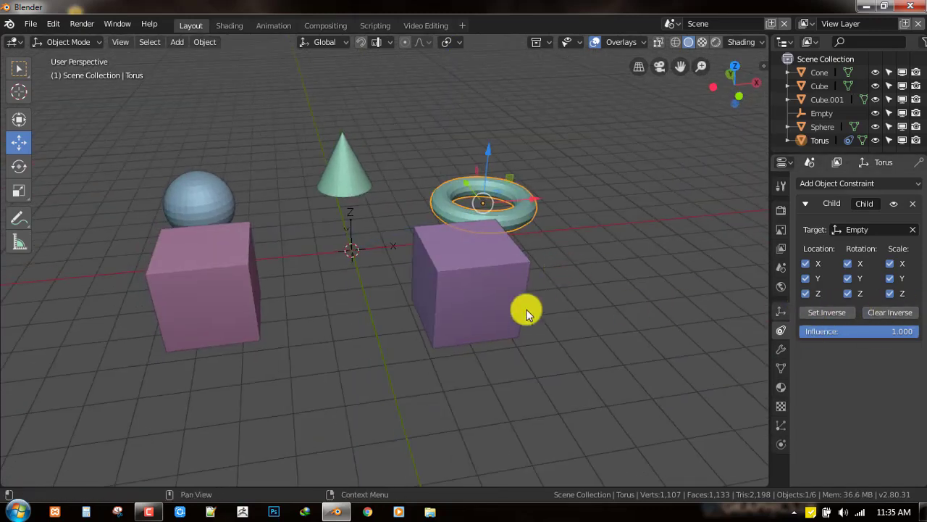
pyautogui.moveTo(526, 308); pyautogui.dragTo(517, 254, button='middle')
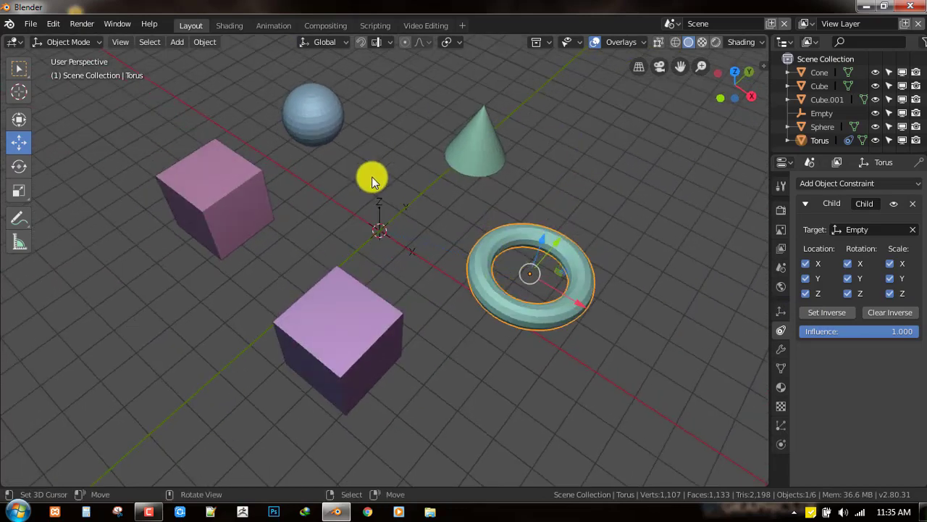
pyautogui.moveTo(416, 192); pyautogui.dragTo(413, 300, button='middle')
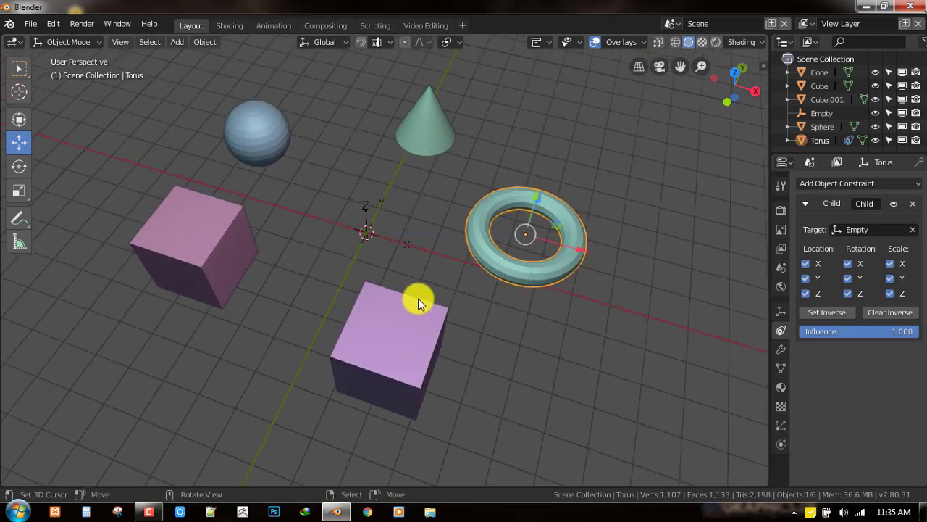
# - Copy the torus's object constraints to both cubes, the sphere and the cone, with the torus as the active object
pyautogui.click(402, 355)
pyautogui.keyDown('shift'); pyautogui.click(189, 288); pyautogui.keyUp('shift')
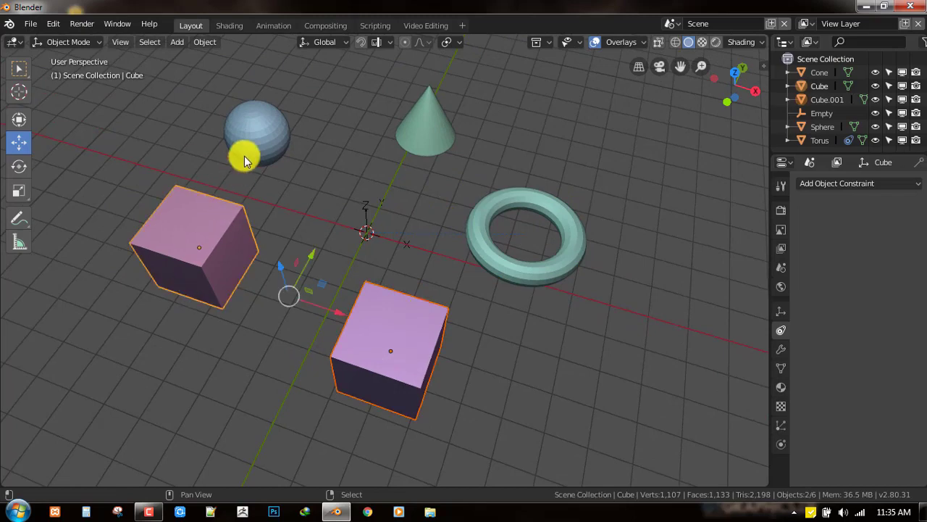
pyautogui.keyDown('shift'); pyautogui.click(244, 153); pyautogui.keyUp('shift')
pyautogui.keyDown('shift'); pyautogui.click(413, 139); pyautogui.keyUp('shift')
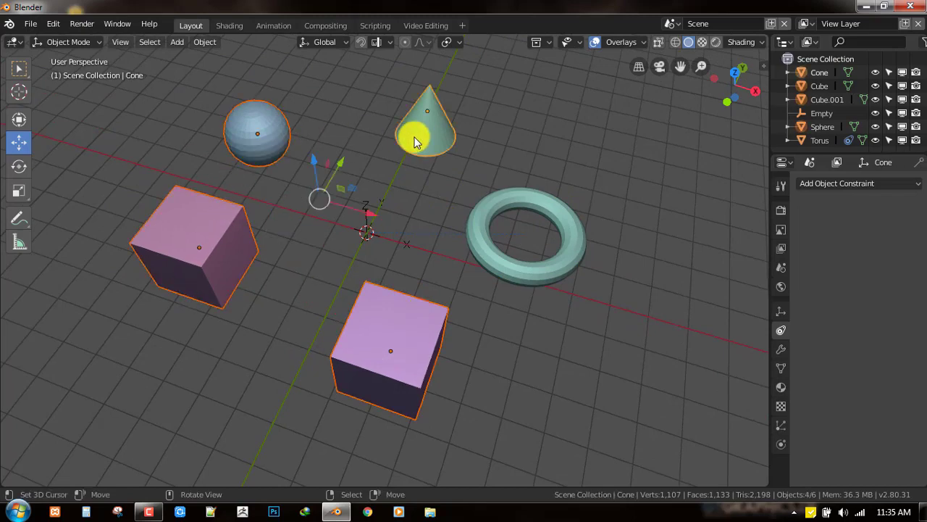
pyautogui.keyDown('shift'); pyautogui.click(525, 274); pyautogui.keyUp('shift')
pyautogui.moveTo(538, 271); pyautogui.dragTo(547, 253, button='middle')
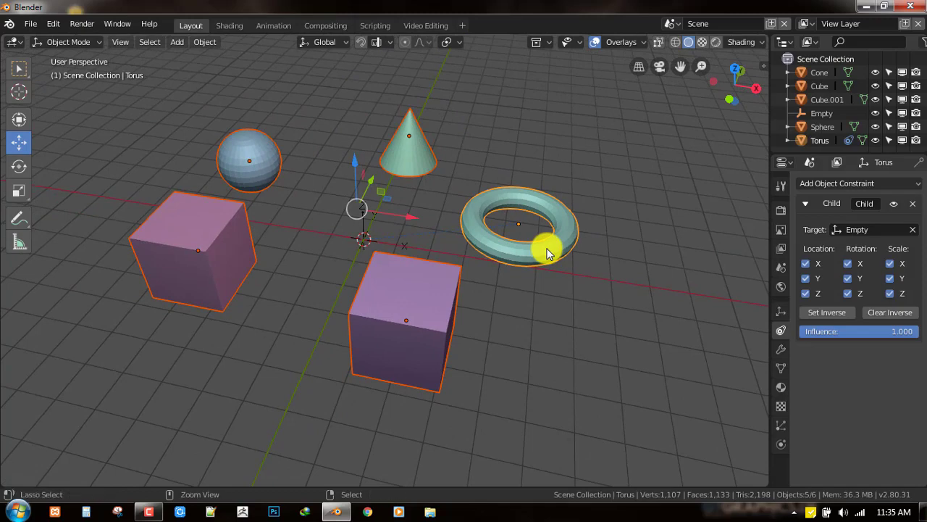
pyautogui.hotkey('ctrl', 'c')
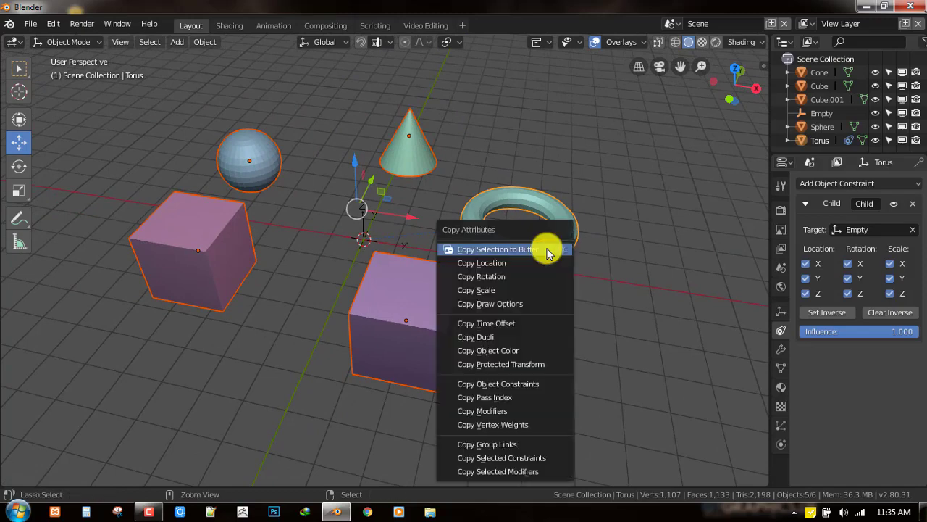
pyautogui.click(527, 384)
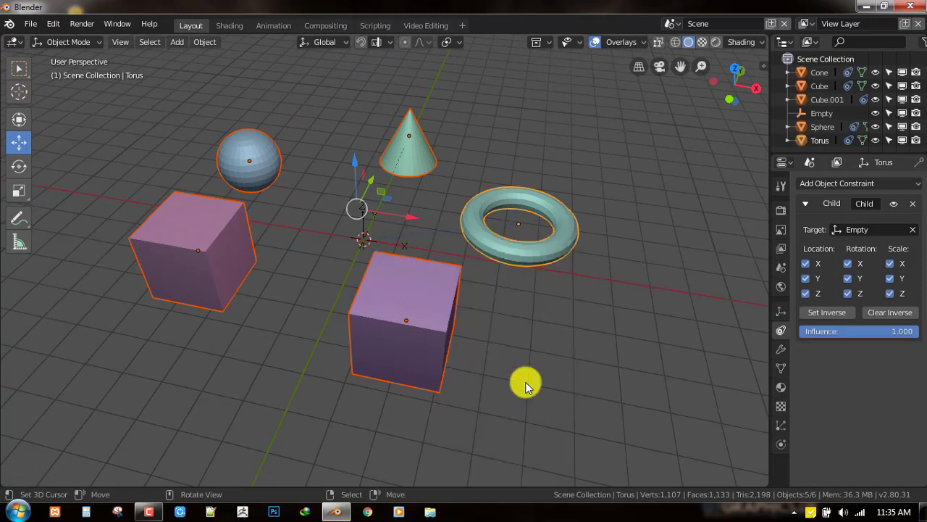
# - Inspect the Child Of constraint copied to the purple cube and deselect the cube
pyautogui.click(408, 319)
pyautogui.moveTo(502, 312); pyautogui.dragTo(689, 275, button='middle')
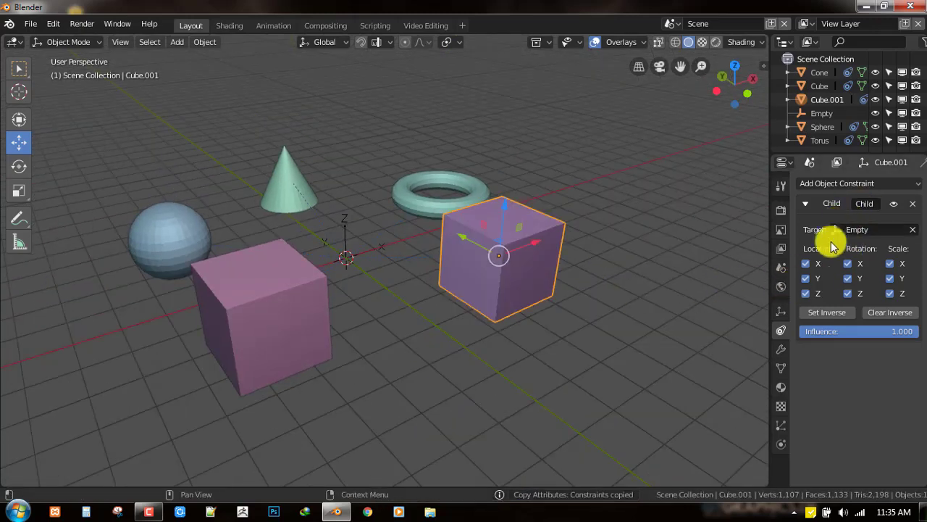
pyautogui.moveTo(406, 242); pyautogui.dragTo(470, 283, button='middle')
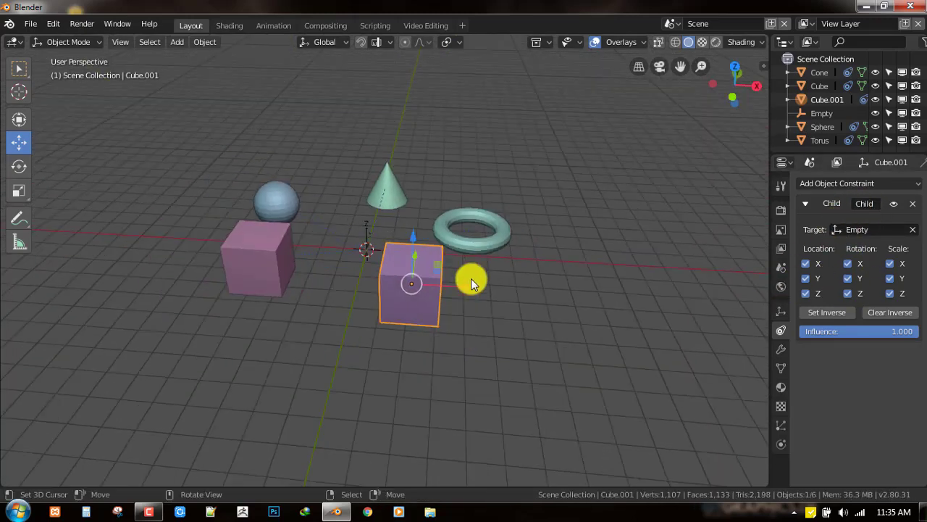
pyautogui.click(470, 282)
pyautogui.moveTo(490, 246); pyautogui.dragTo(403, 247, button='middle')
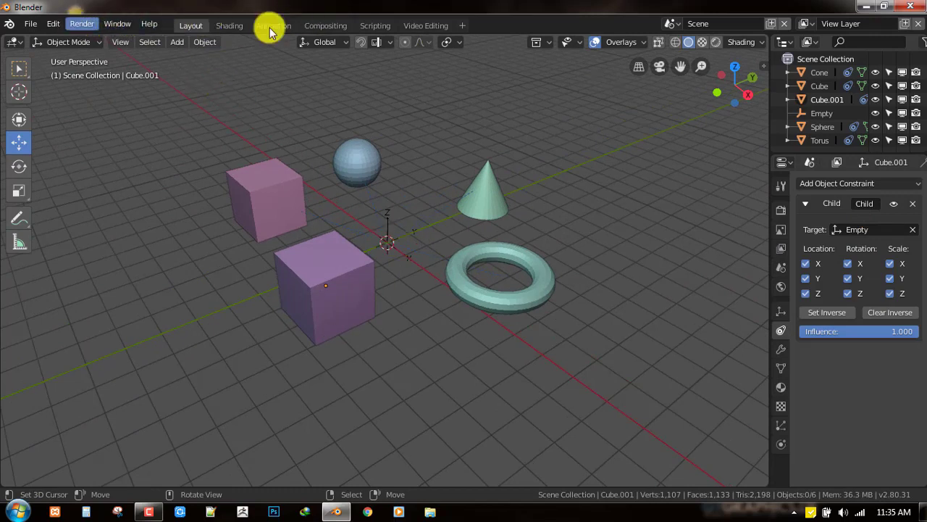
# - Check the 3D View: Copy Attributes Menu add-on in the user preferences, and close the preferences
pyautogui.click(30, 24)
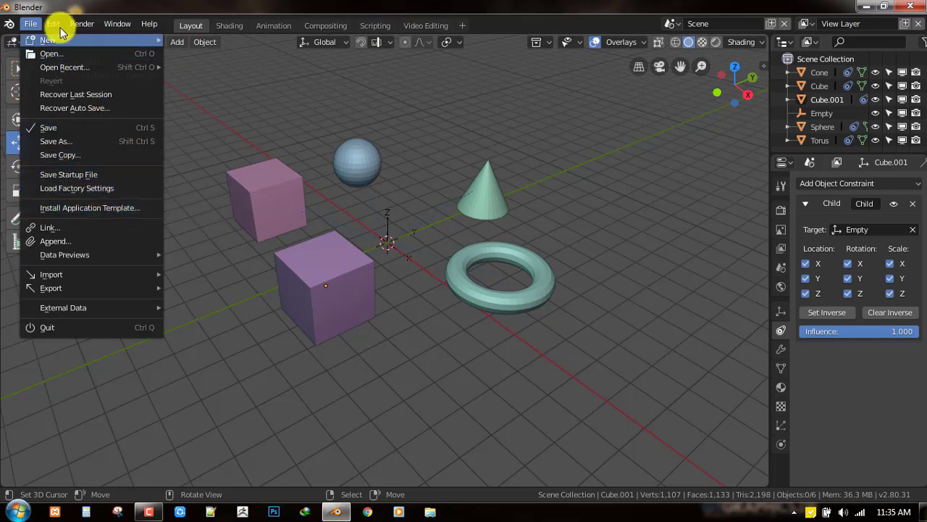
pyautogui.moveTo(54, 24)
pyautogui.click(104, 182)
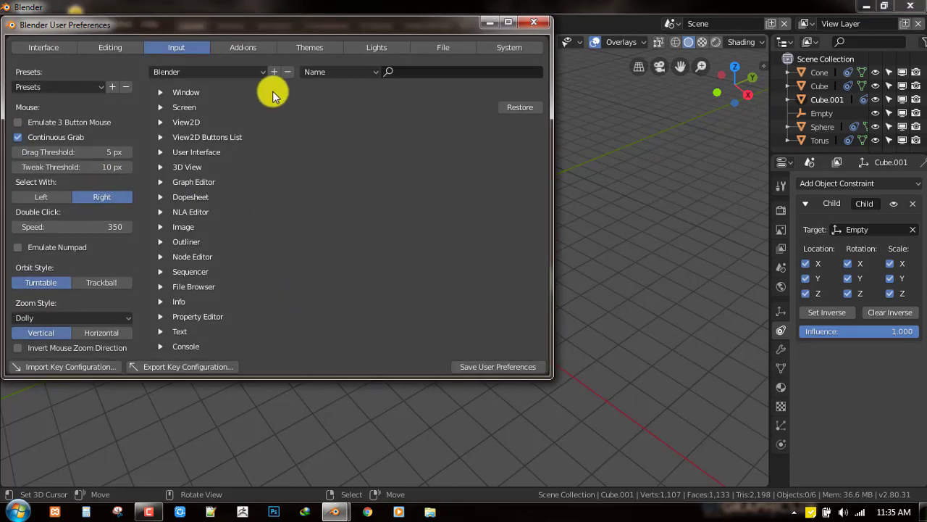
pyautogui.click(243, 48)
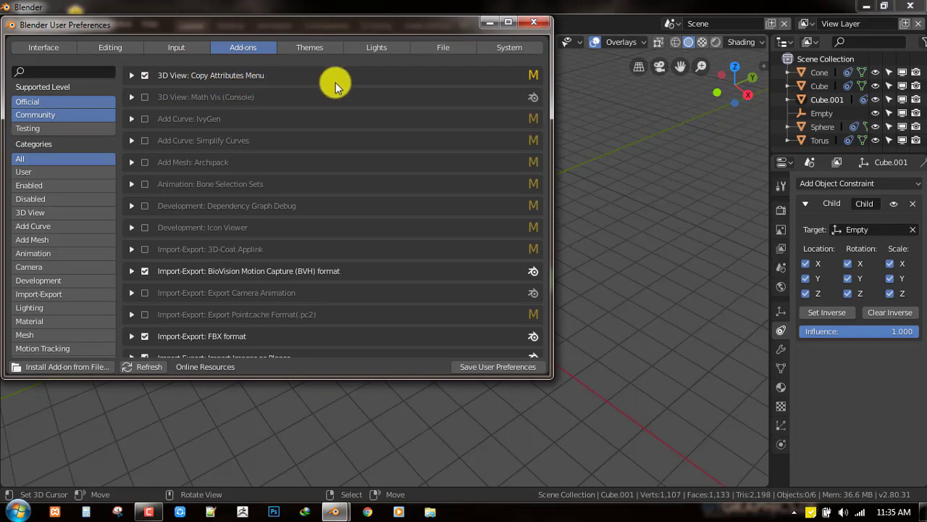
pyautogui.click(542, 24)
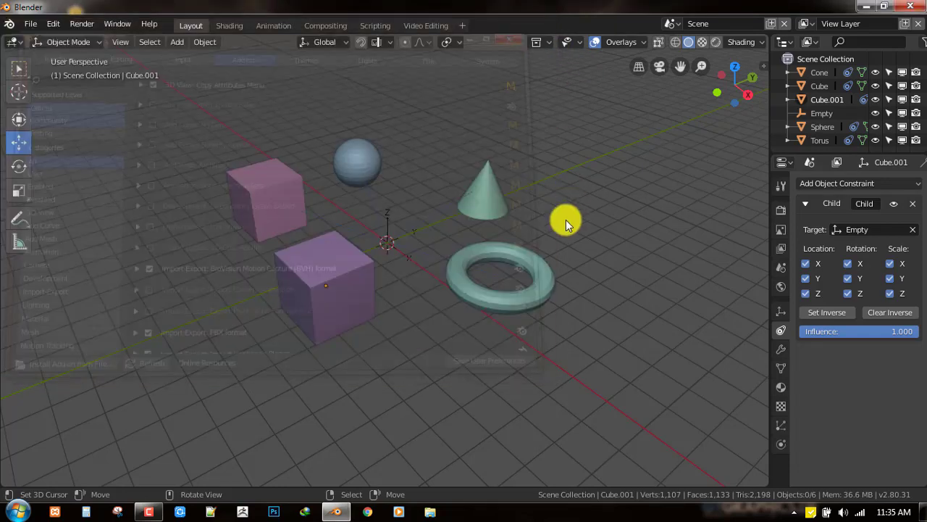
# - Select the central empty
pyautogui.moveTo(542, 269); pyautogui.dragTo(436, 229, button='middle')
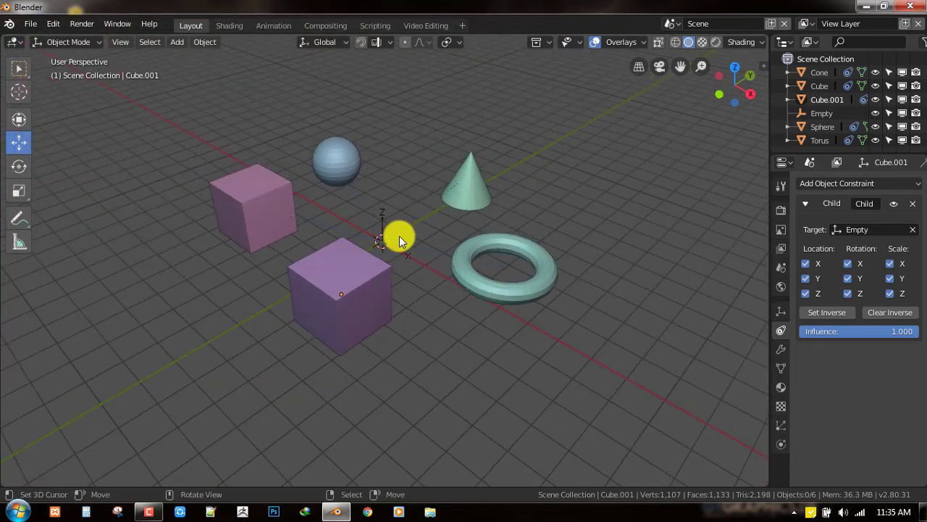
pyautogui.hotkey('ctrl', 'c')
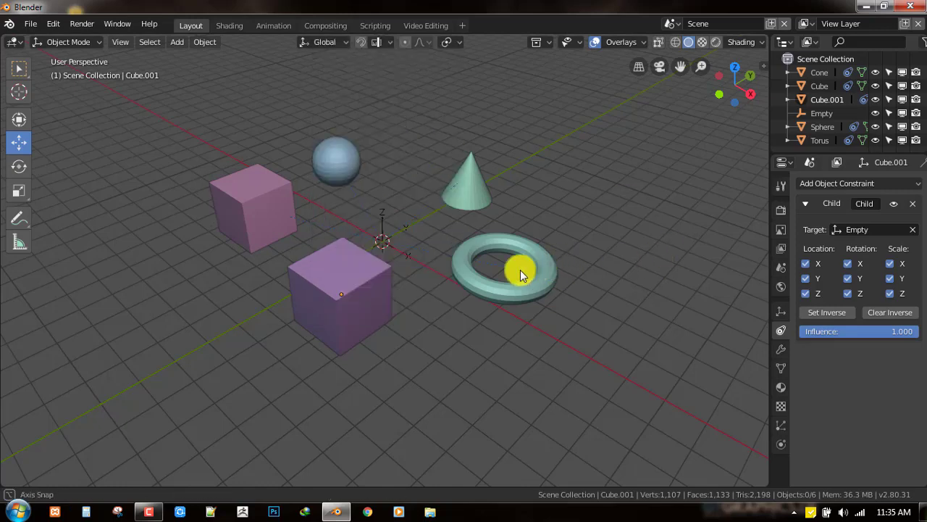
pyautogui.moveTo(520, 269); pyautogui.dragTo(482, 270, button='middle')
pyautogui.click(428, 234)
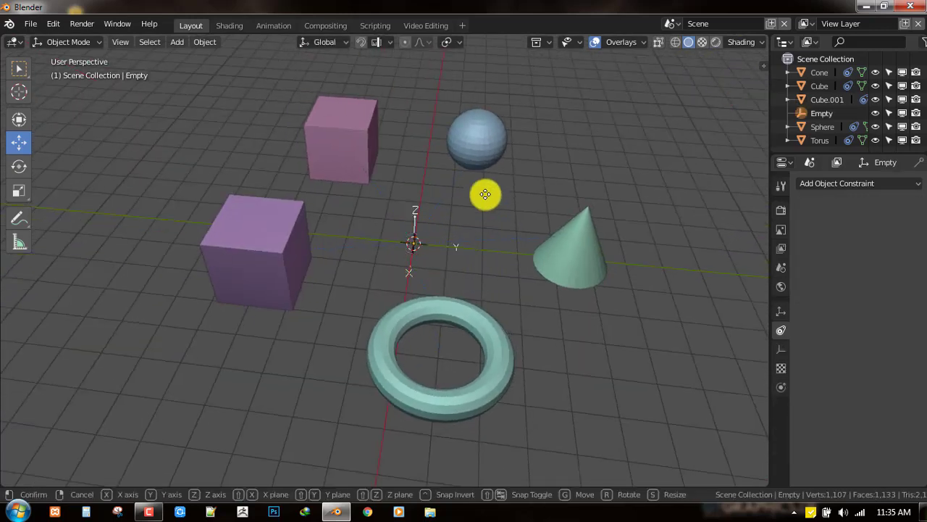
# - Try moving and rotating the empty to check whether the linked objects follow it, and cancel both transforms
pyautogui.press('g')
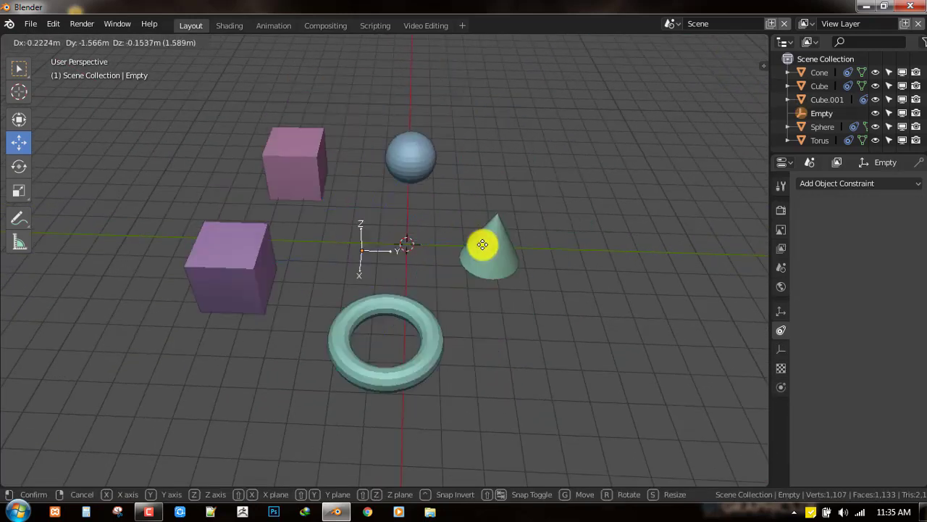
pyautogui.rightClick(502, 254)
pyautogui.moveTo(504, 255); pyautogui.dragTo(405, 379, button='middle')
pyautogui.press('r')
pyautogui.rightClick(512, 202)
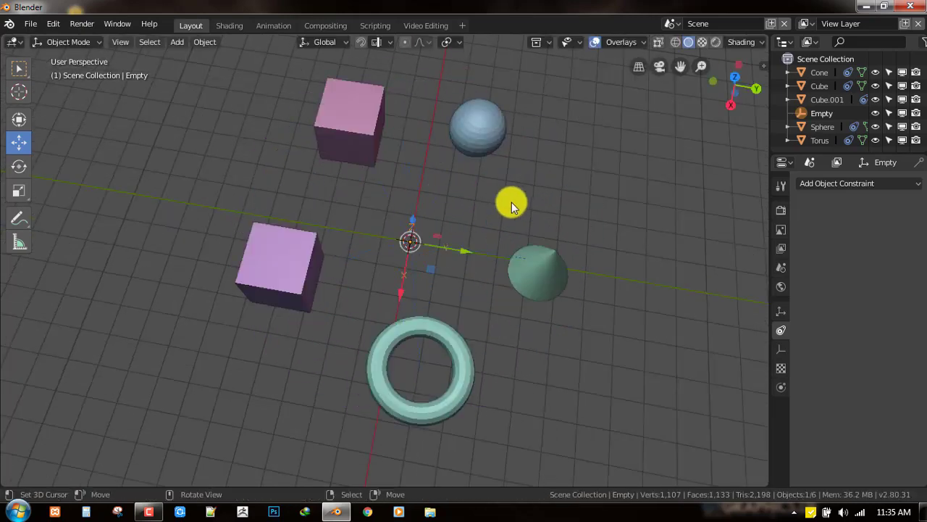
# - Switch to the Animation workspace and set its viewport shading colour to Random
pyautogui.scroll(-2, 522, 211)
pyautogui.moveTo(483, 184); pyautogui.dragTo(521, 179, button='middle')
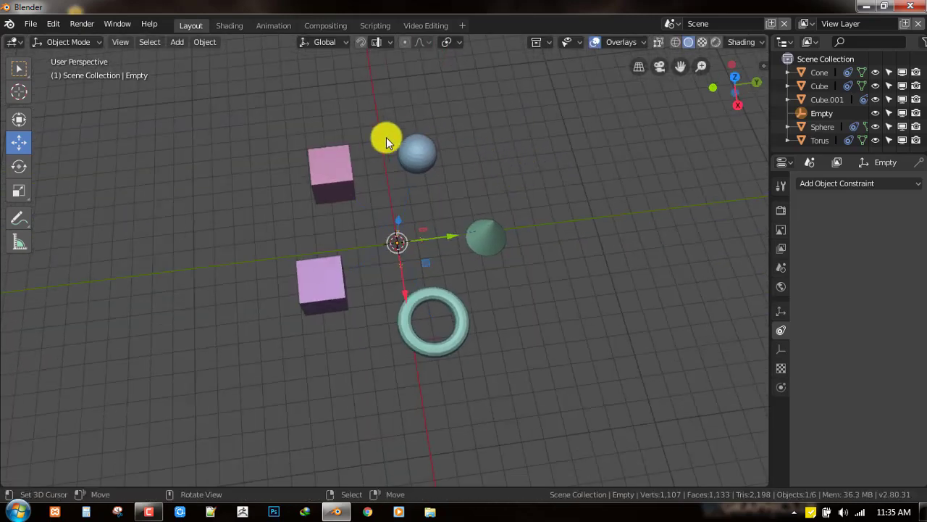
pyautogui.moveTo(393, 150); pyautogui.dragTo(442, 126, button='middle')
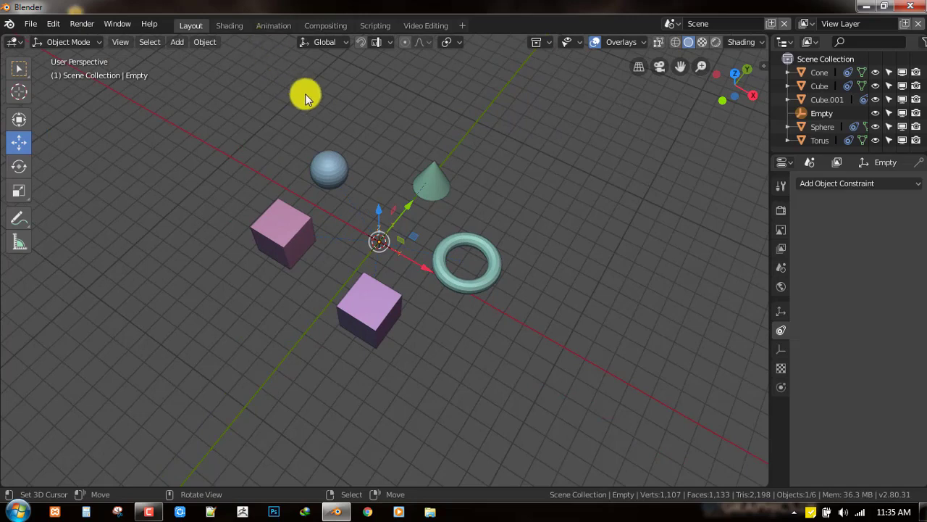
pyautogui.click(274, 25)
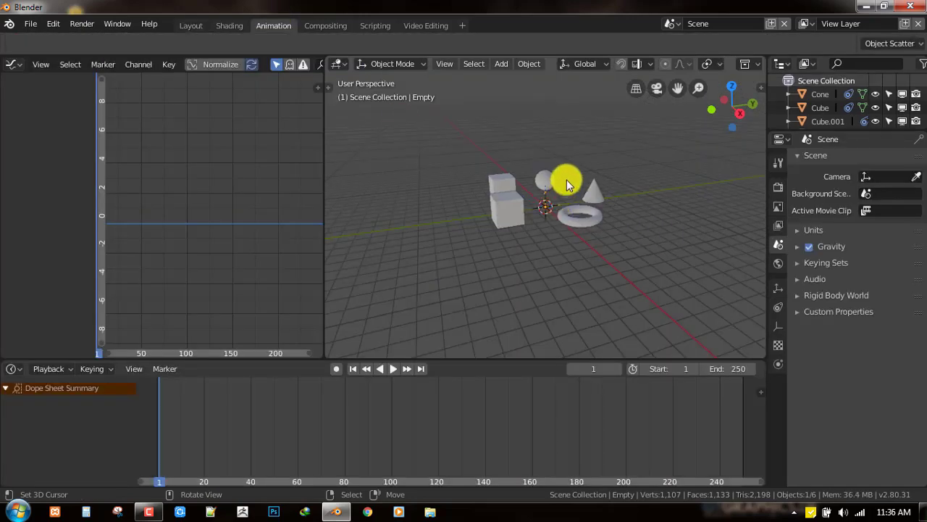
pyautogui.moveTo(566, 180)
pyautogui.mouseDown(button='middle')
pyautogui.moveTo(720, 54)
pyautogui.moveTo(636, 58)
pyautogui.moveTo(739, 58)
pyautogui.mouseUp(button='middle')
pyautogui.click(749, 64)
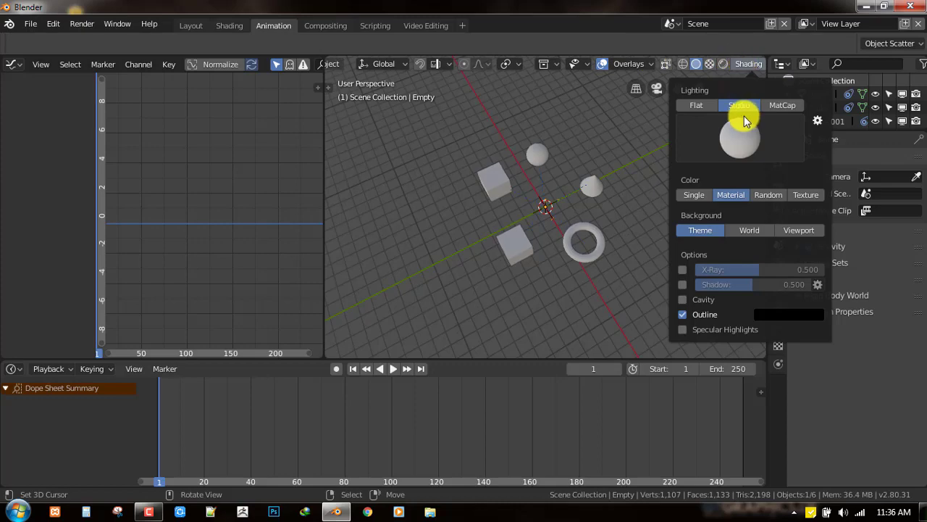
pyautogui.click(770, 195)
# - Show the scene from the top and insert a Rotation keyframe for the empty at frame 1
pyautogui.moveTo(624, 189); pyautogui.dragTo(628, 161, button='middle')
pyautogui.press('`')
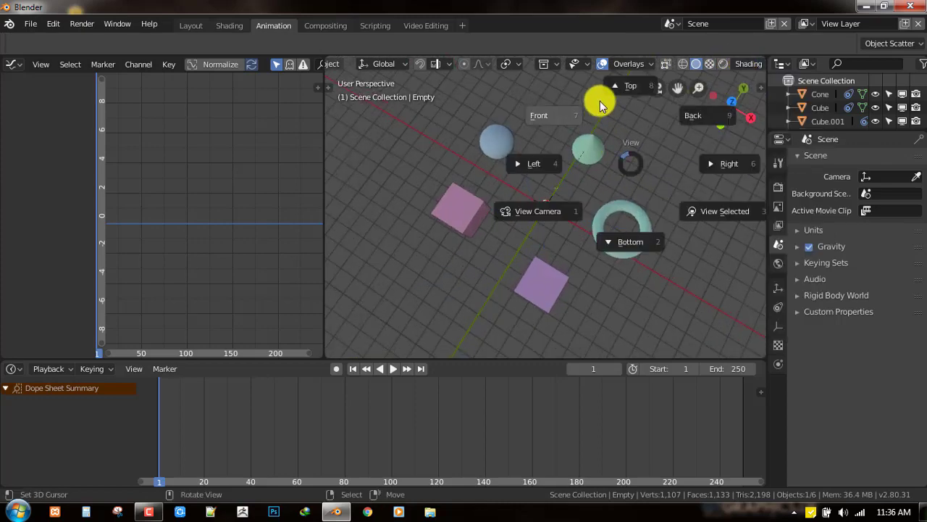
pyautogui.click(621, 83)
pyautogui.keyDown('shift'); pyautogui.moveTo(570, 202); pyautogui.dragTo(560, 299, button='middle'); pyautogui.keyUp('shift')
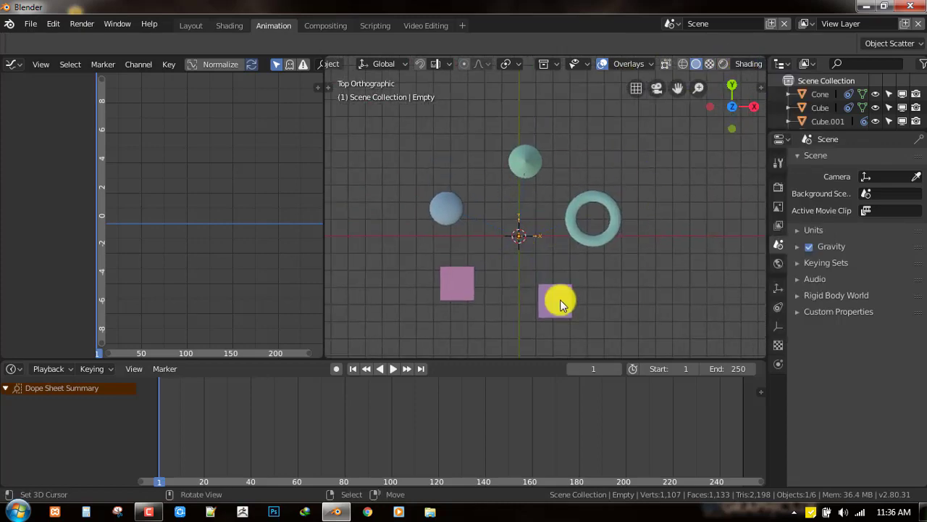
pyautogui.keyDown('shift'); pyautogui.moveTo(543, 264); pyautogui.dragTo(545, 222, button='middle'); pyautogui.keyUp('shift')
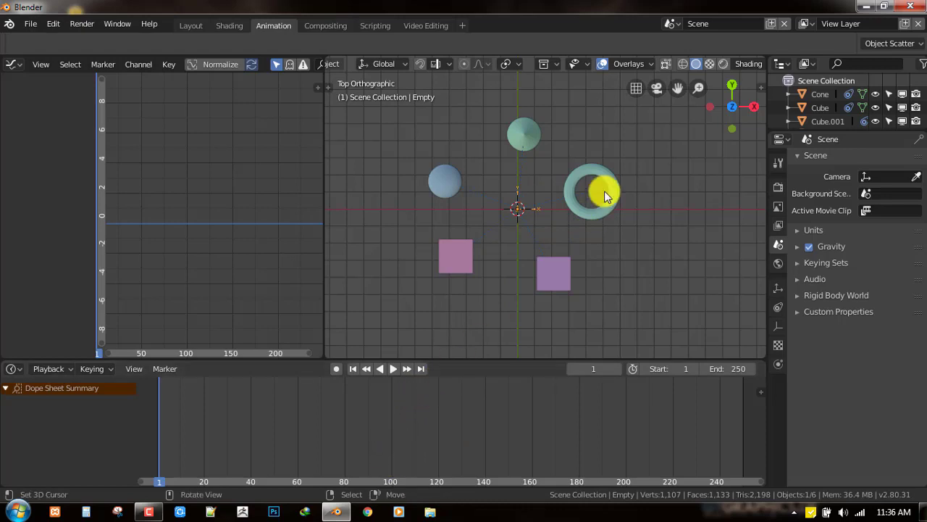
pyautogui.press('i')
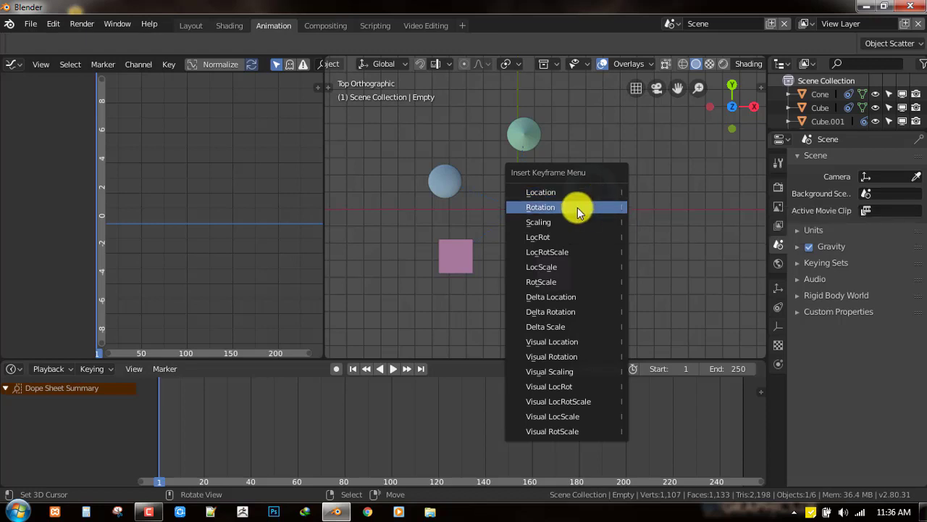
pyautogui.click(577, 207)
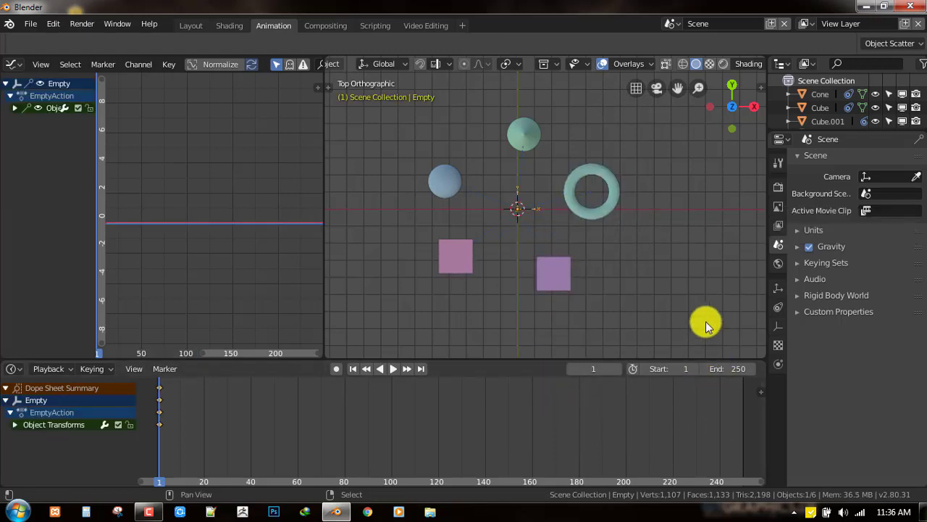
# - At frame 250, change the empty's Z rotation and insert a rotation keyframe
pyautogui.hotkey('shift', 'Right')
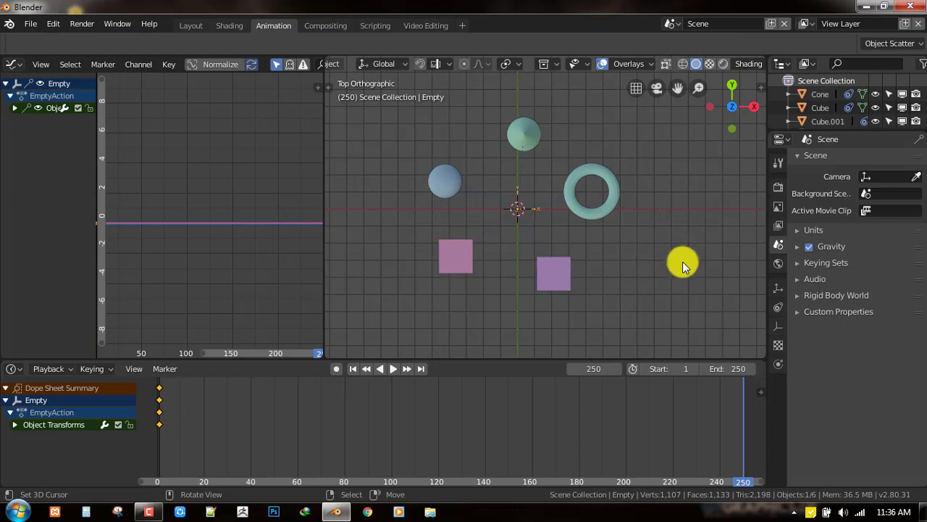
pyautogui.press('n')
pyautogui.keyDown('shift'); pyautogui.moveTo(542, 230); pyautogui.dragTo(499, 228, button='middle'); pyautogui.keyUp('shift')
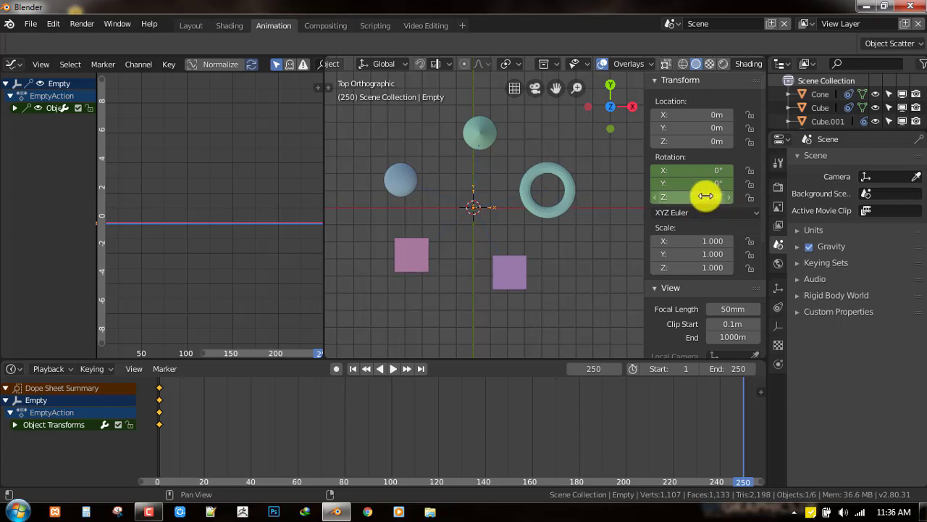
pyautogui.click(706, 194)
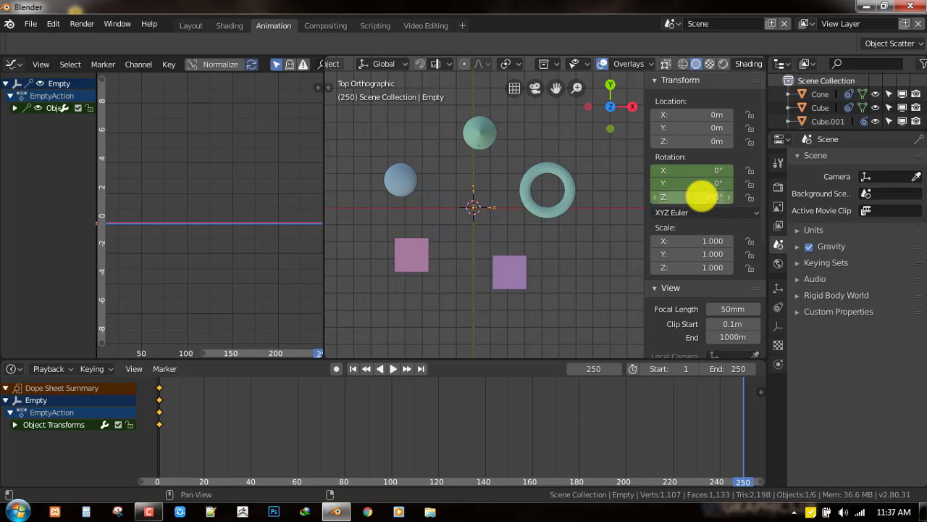
pyautogui.press('i')
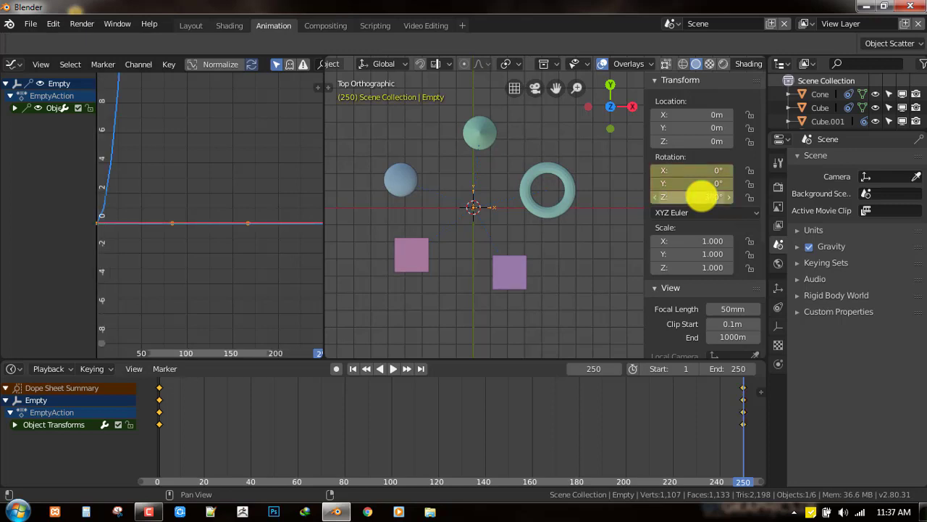
# - Play the animation, view the revolving objects in perspective and scrub to about frame 37
pyautogui.press('space')
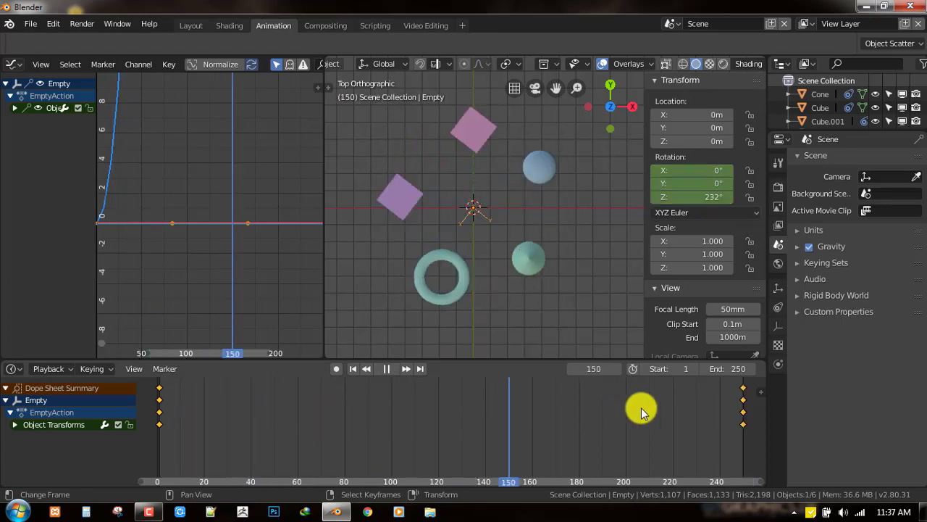
pyautogui.press('space')
pyautogui.moveTo(472, 202); pyautogui.dragTo(516, 136, button='middle')
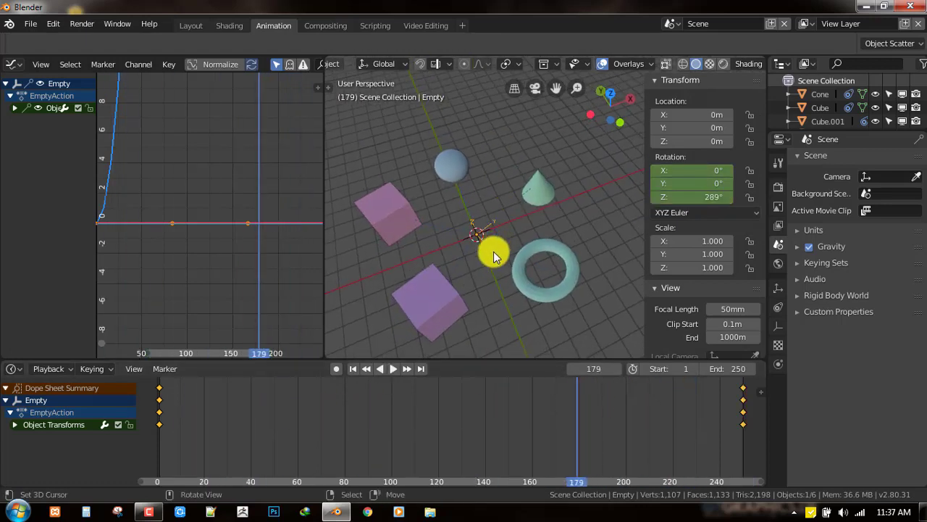
pyautogui.scroll(-3, 492, 254)
pyautogui.moveTo(196, 427); pyautogui.dragTo(244, 428)
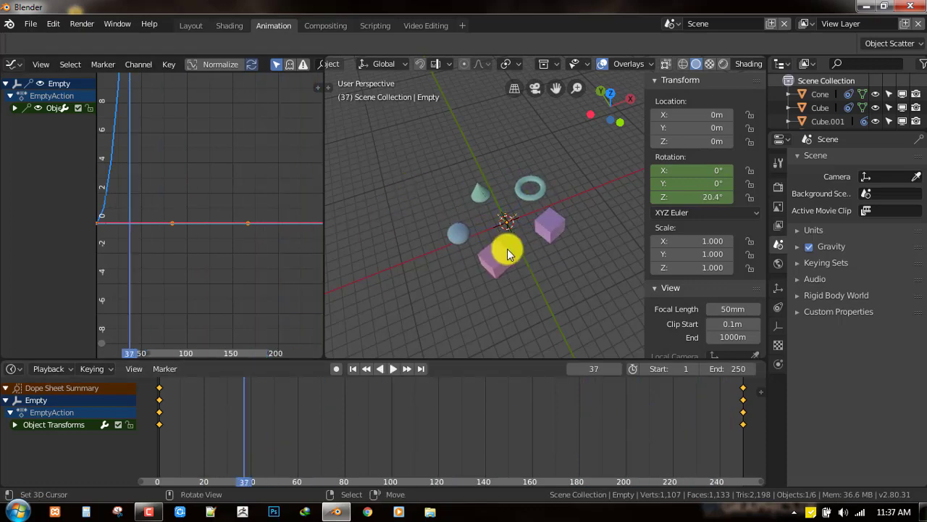
# - Examine the shape of the empty's rotation curves in the Graph Editor and scrub through the opening frames of the timeline
pyautogui.press('Home')
pyautogui.hotkey('ctrl', 'space')
pyautogui.keyDown('ctrl'); pyautogui.moveTo(284, 183); pyautogui.dragTo(497, 327, button='middle'); pyautogui.keyUp('ctrl')
pyautogui.hotkey('ctrl', 'space')
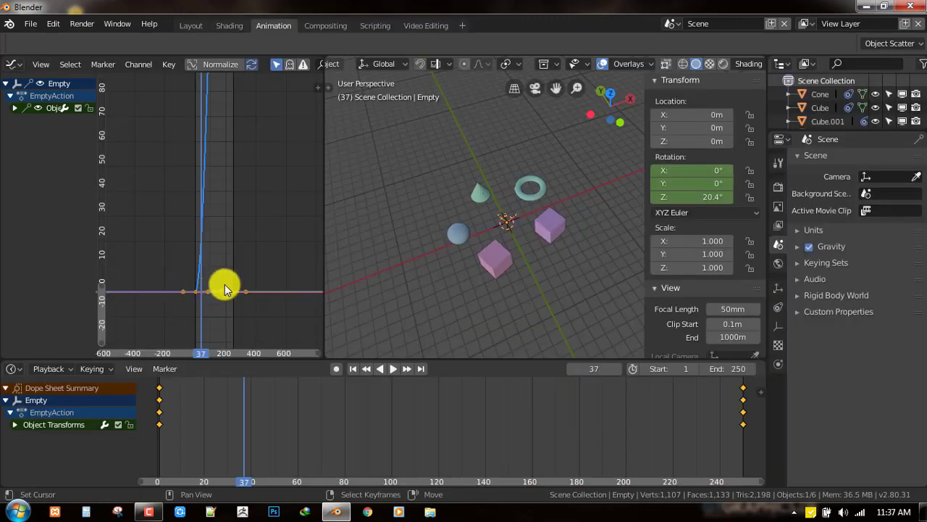
pyautogui.scroll(2, 223, 283)
pyautogui.keyDown('ctrl'); pyautogui.moveTo(369, 420); pyautogui.dragTo(447, 415, button='middle'); pyautogui.keyUp('ctrl')
pyautogui.scroll(-4, 428, 418)
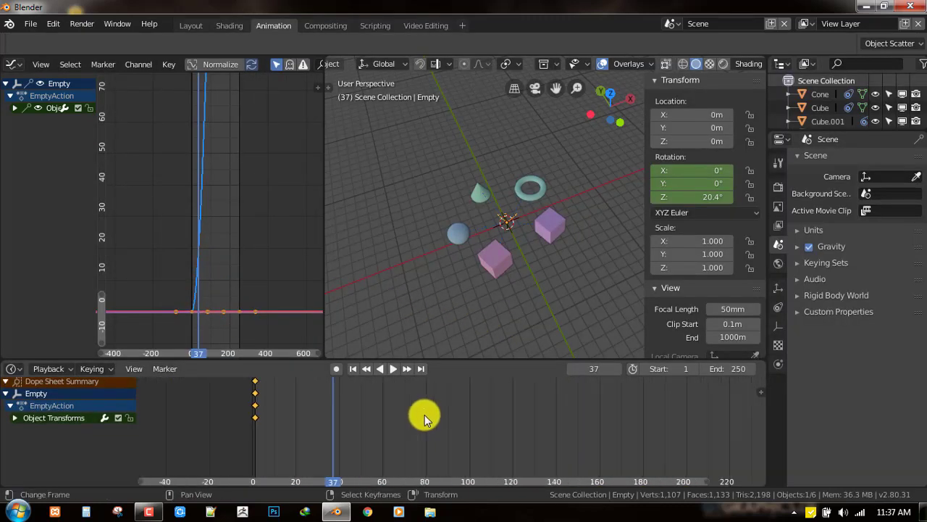
pyautogui.moveTo(265, 419); pyautogui.dragTo(242, 427)
pyautogui.moveTo(399, 427); pyautogui.dragTo(442, 427, button='middle')
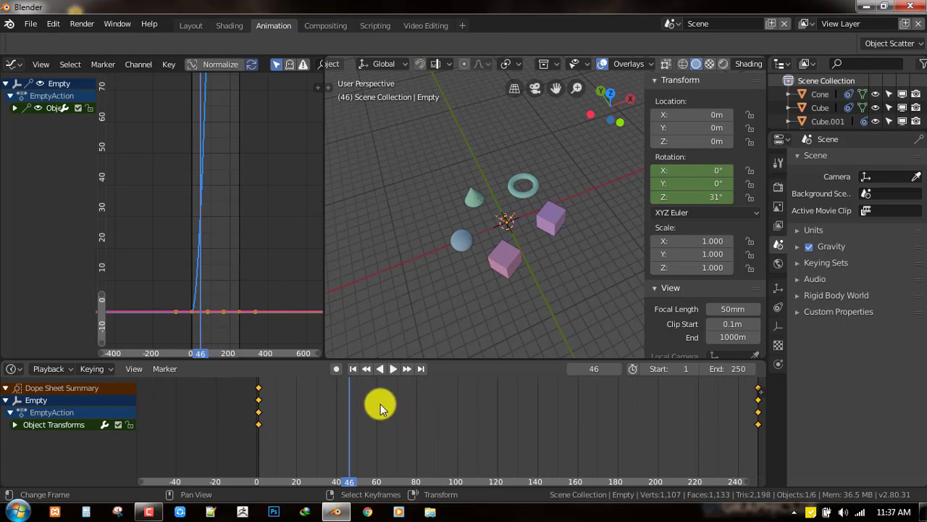
# - Compare Linear and Bezier interpolation on the empty's rotation keyframes, ending on Bezier
pyautogui.press('t')
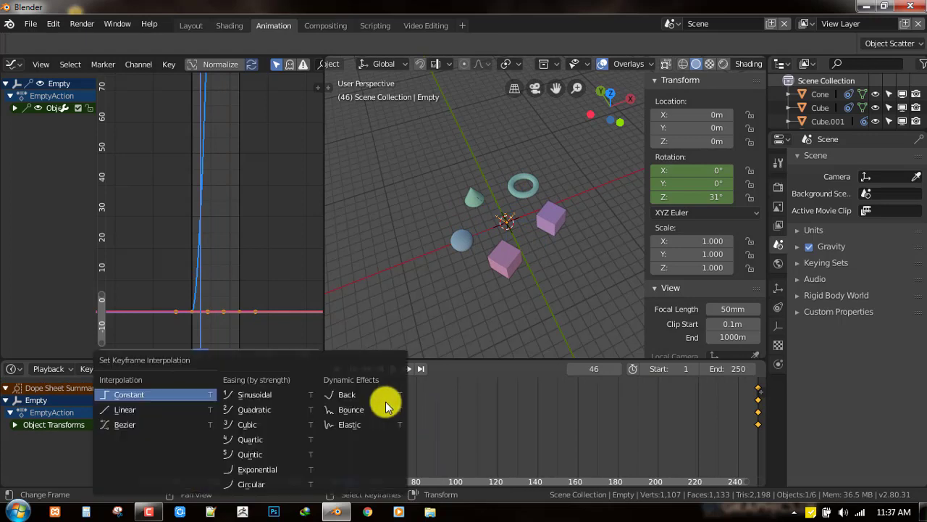
pyautogui.click(155, 426)
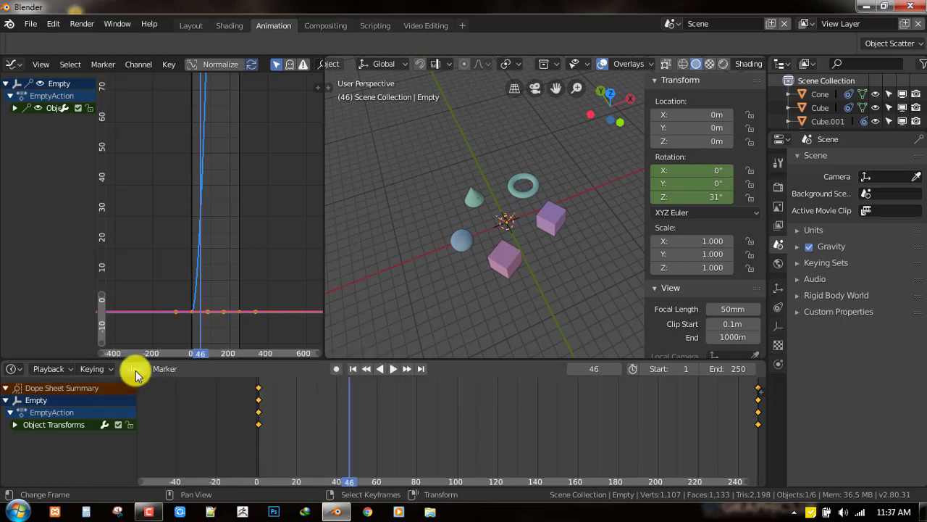
pyautogui.click(11, 370)
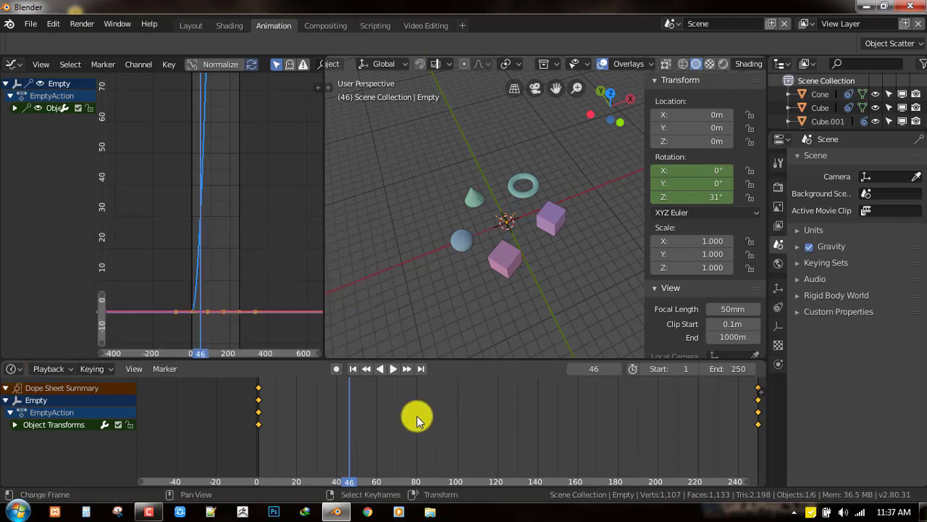
pyautogui.press('t')
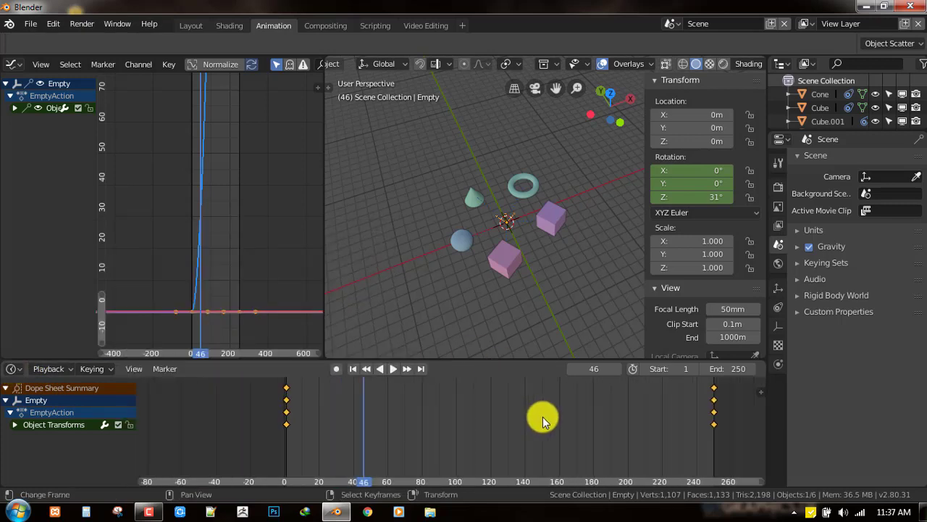
pyautogui.press('t')
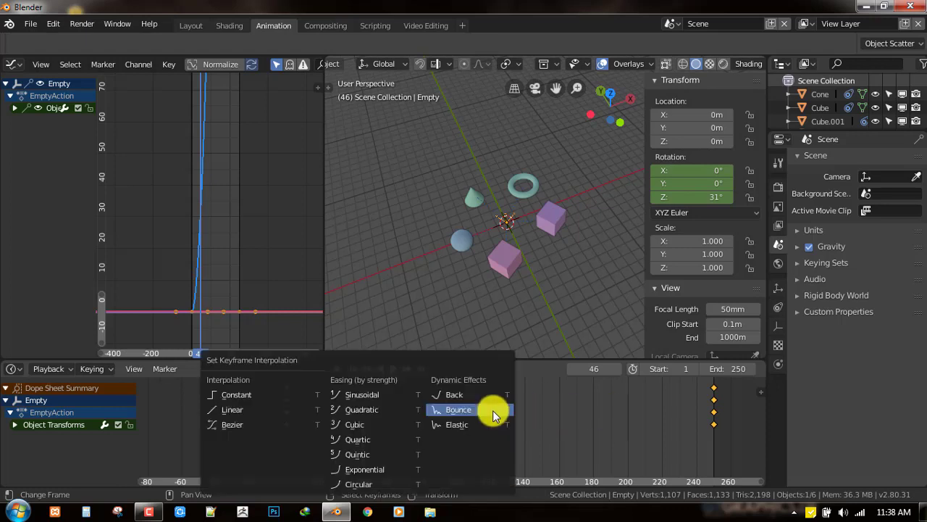
pyautogui.click(251, 413)
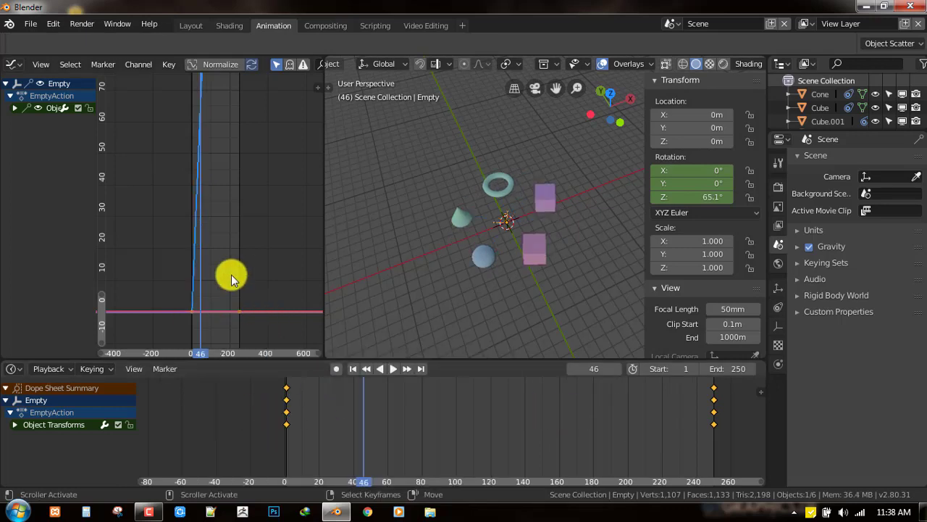
pyautogui.keyDown('ctrl'); pyautogui.moveTo(231, 275); pyautogui.dragTo(279, 313, button='middle'); pyautogui.keyUp('ctrl')
pyautogui.press('t')
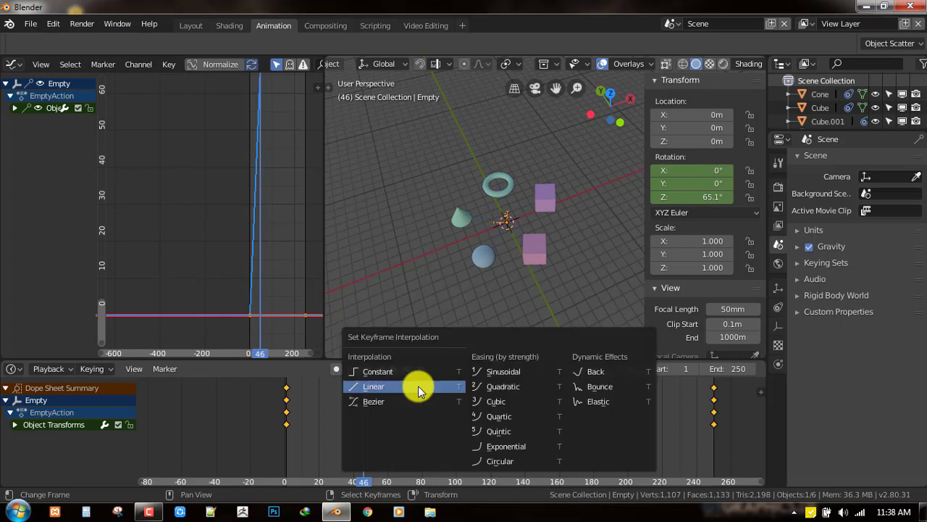
pyautogui.click(376, 400)
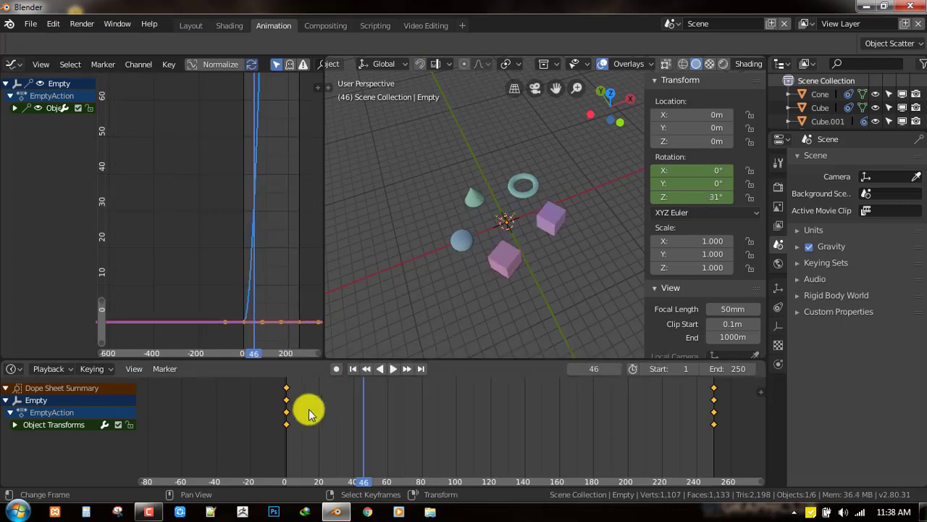
# - Set the empty's rotation keyframes to Linear interpolation and play the animation to check the rotation speed
pyautogui.press('t')
pyautogui.click(311, 383)
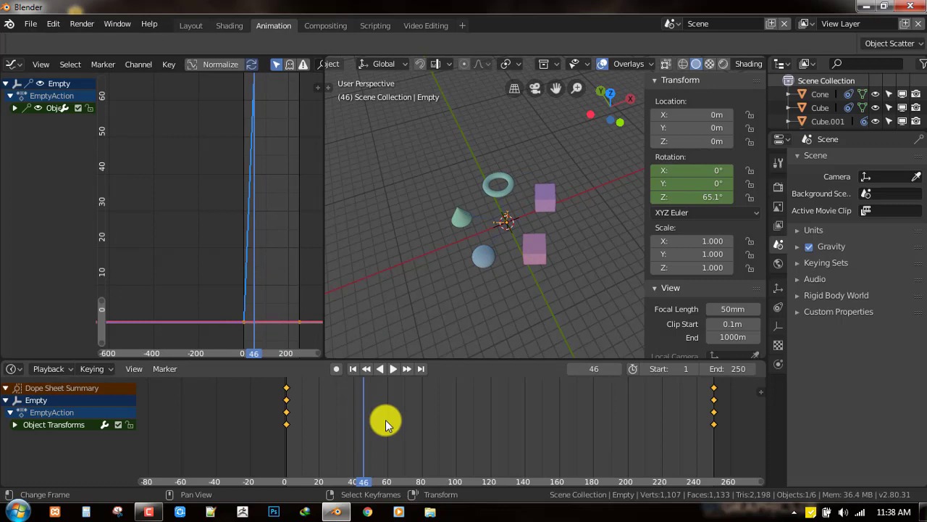
pyautogui.press('space')
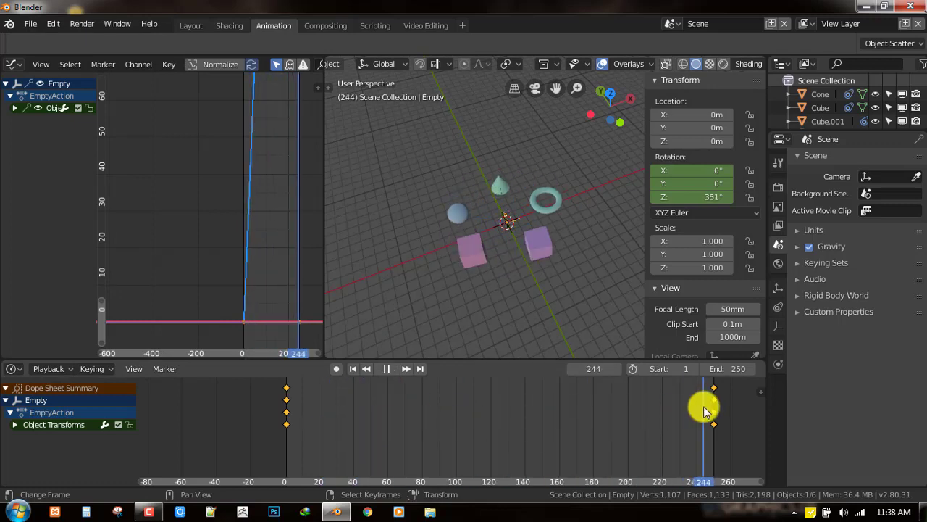
pyautogui.moveTo(704, 409); pyautogui.dragTo(284, 414)
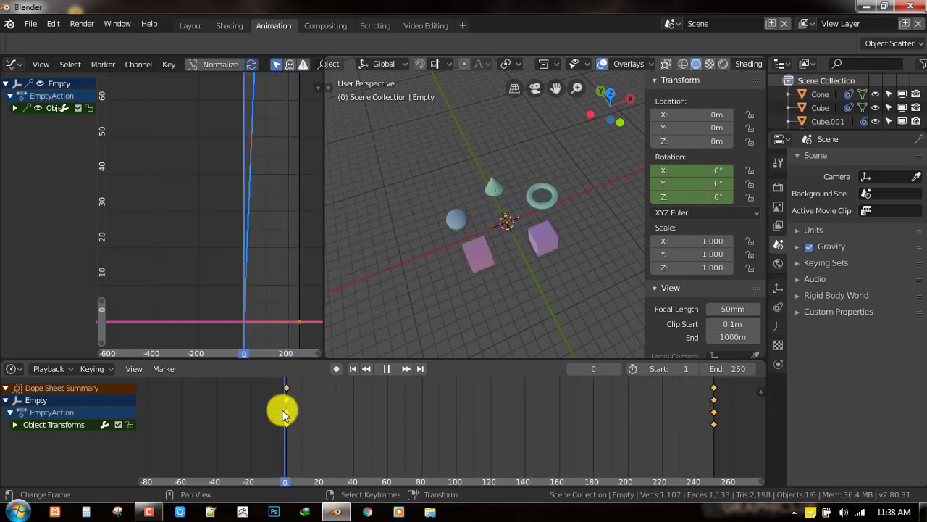
pyautogui.moveTo(543, 235); pyautogui.dragTo(515, 231, button='middle')
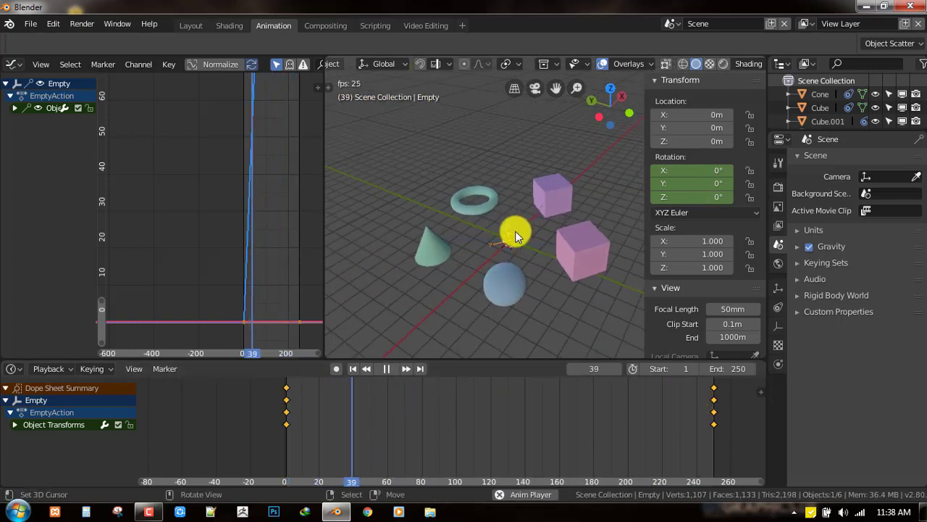
pyautogui.press('space')
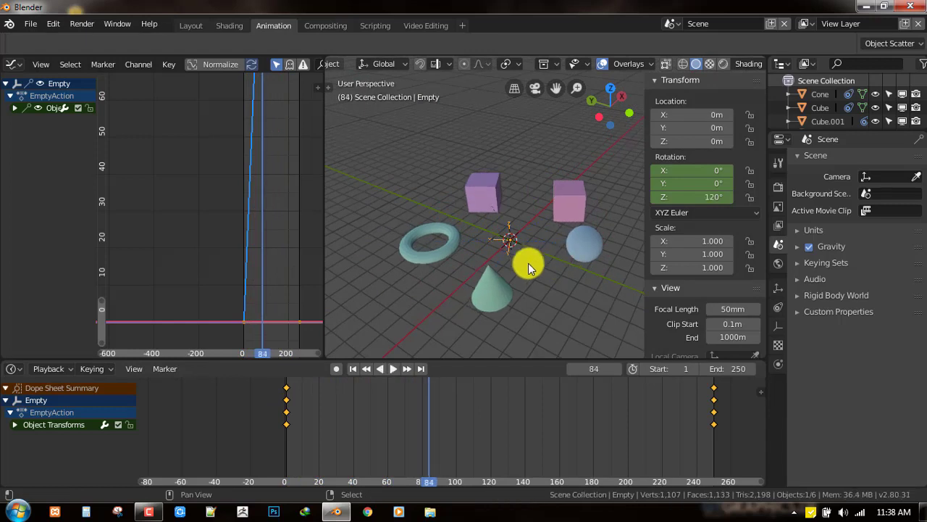
pyautogui.moveTo(528, 263); pyautogui.dragTo(507, 266, button='middle')
pyautogui.moveTo(426, 418); pyautogui.dragTo(514, 414)
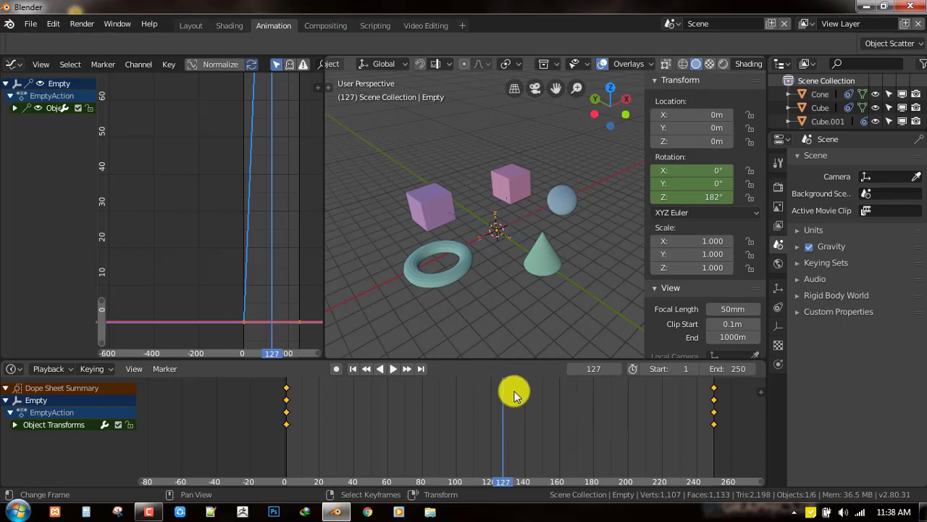
# - Widen the Graph Editor, add a Noise modifier to the empty's X Euler Rotation curve and preview the animation
pyautogui.press('n')
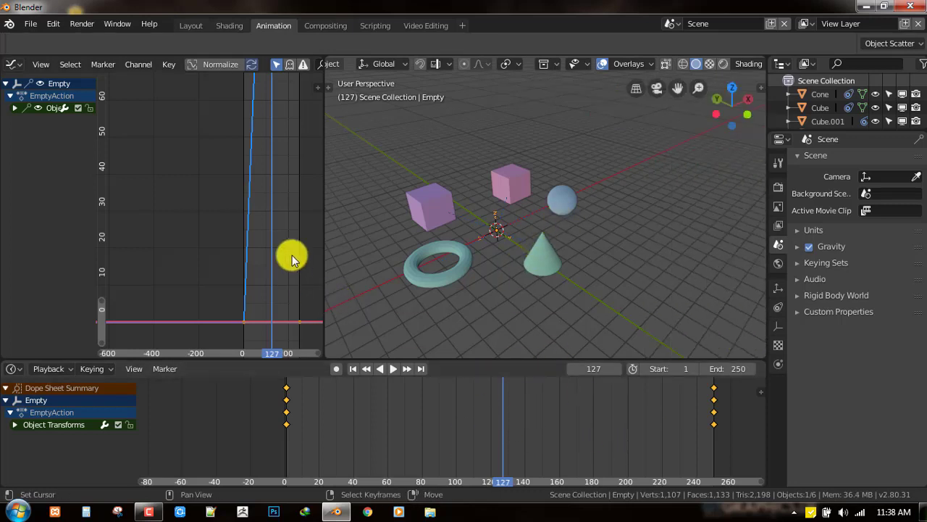
pyautogui.moveTo(323, 229); pyautogui.dragTo(541, 221)
pyautogui.moveTo(429, 221); pyautogui.dragTo(368, 217, button='middle')
pyautogui.press('n')
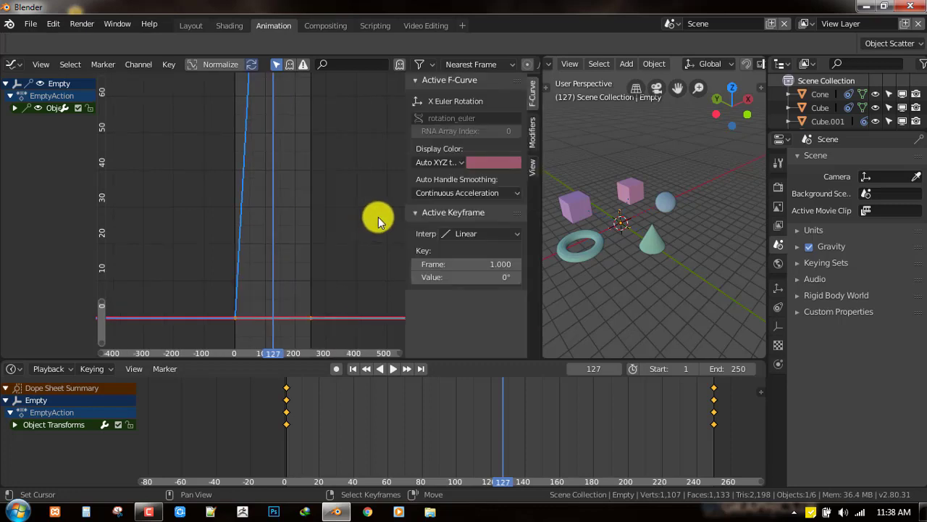
pyautogui.click(533, 131)
pyautogui.click(451, 101)
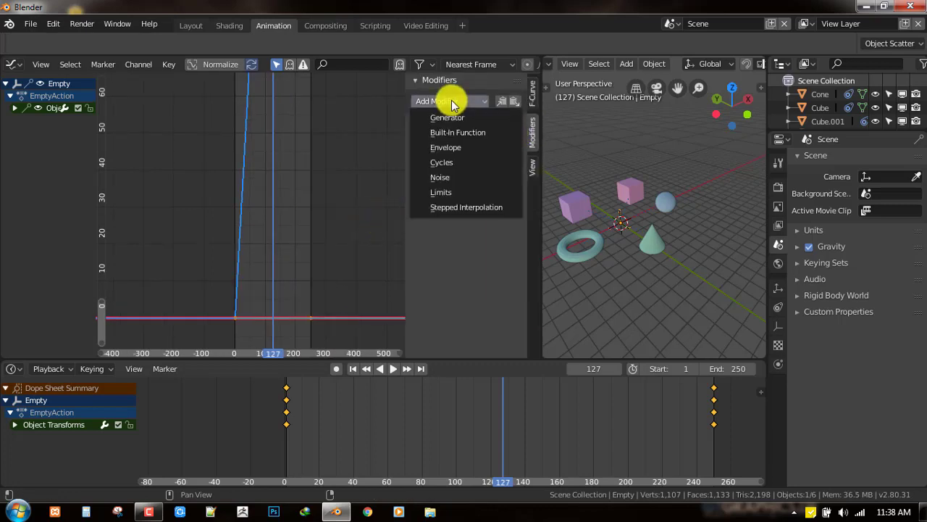
pyautogui.click(445, 178)
pyautogui.press('space')
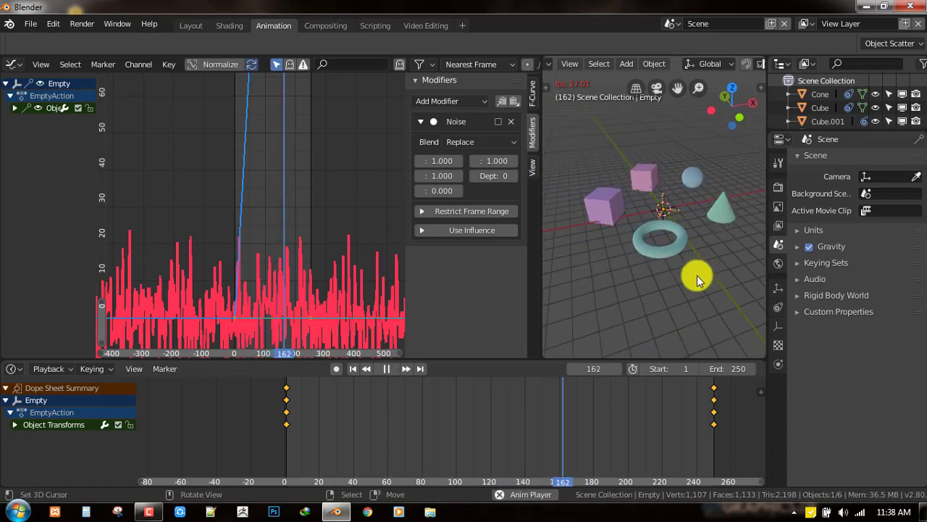
pyautogui.moveTo(697, 275); pyautogui.dragTo(676, 253, button='middle')
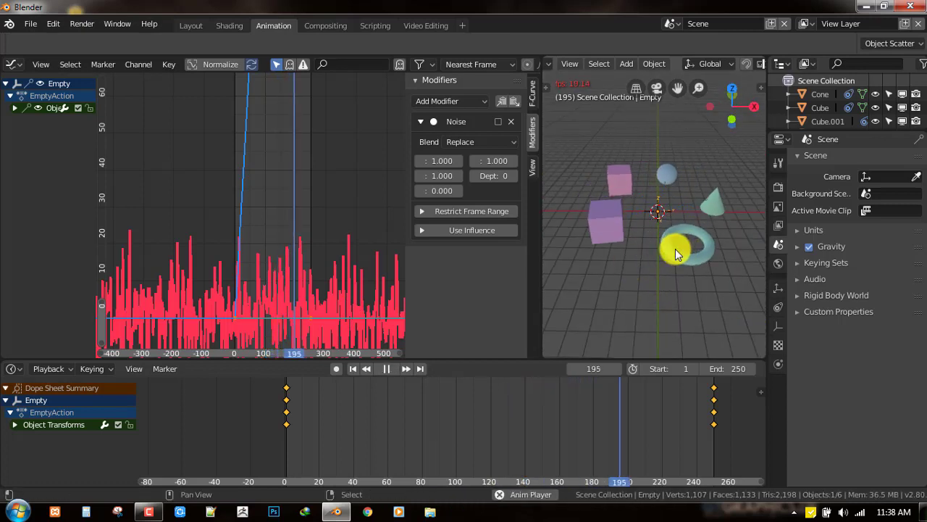
pyautogui.press('space')
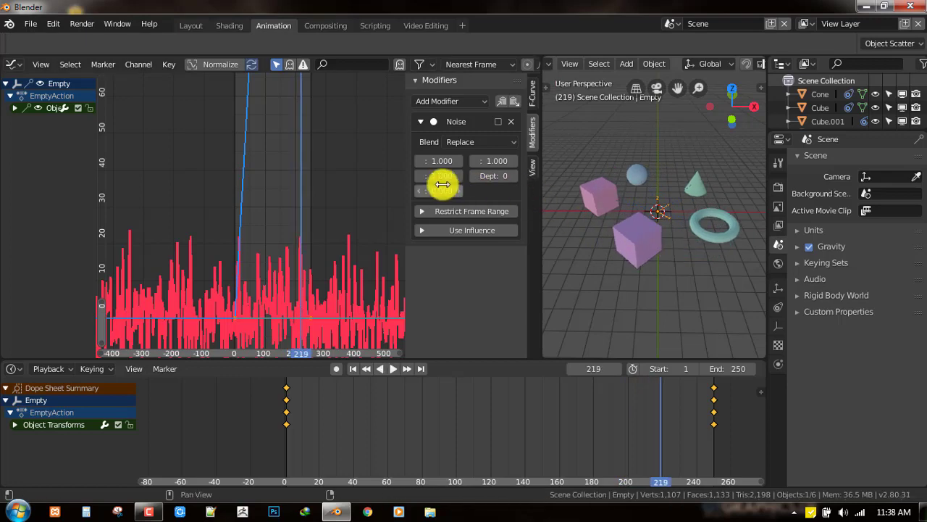
# - Reduce the Noise modifier's scale to 0.300 and strength to 0.100, preview the motion, and remove the modifier
pyautogui.moveTo(437, 159); pyautogui.dragTo(423, 173)
pyautogui.press('space')
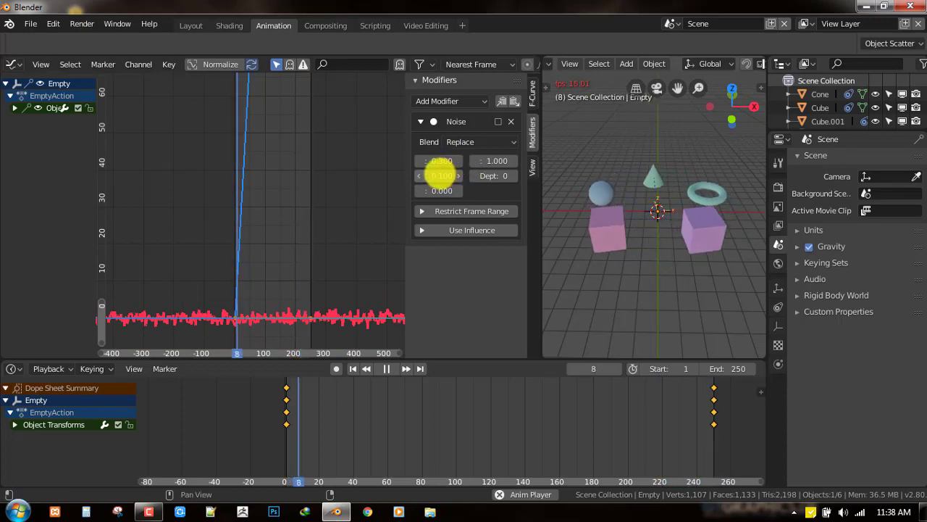
pyautogui.moveTo(439, 175)
pyautogui.mouseDown()
pyautogui.moveTo(464, 174)
pyautogui.moveTo(439, 175)
pyautogui.mouseUp()
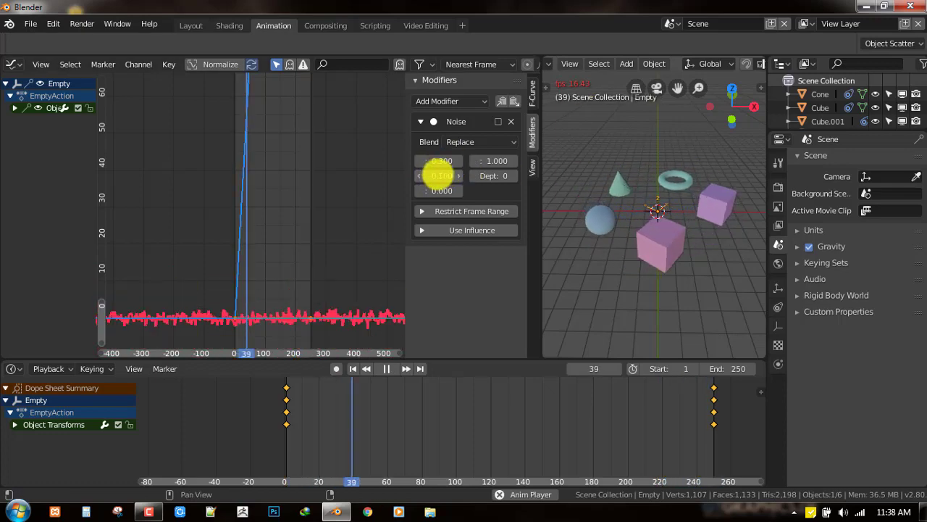
pyautogui.moveTo(729, 248); pyautogui.dragTo(503, 186, button='middle')
pyautogui.press('space')
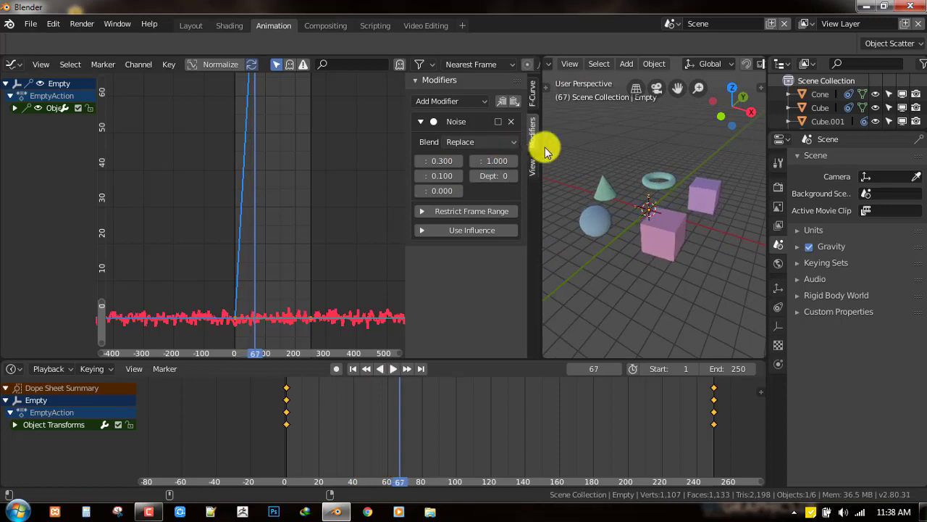
pyautogui.click(508, 121)
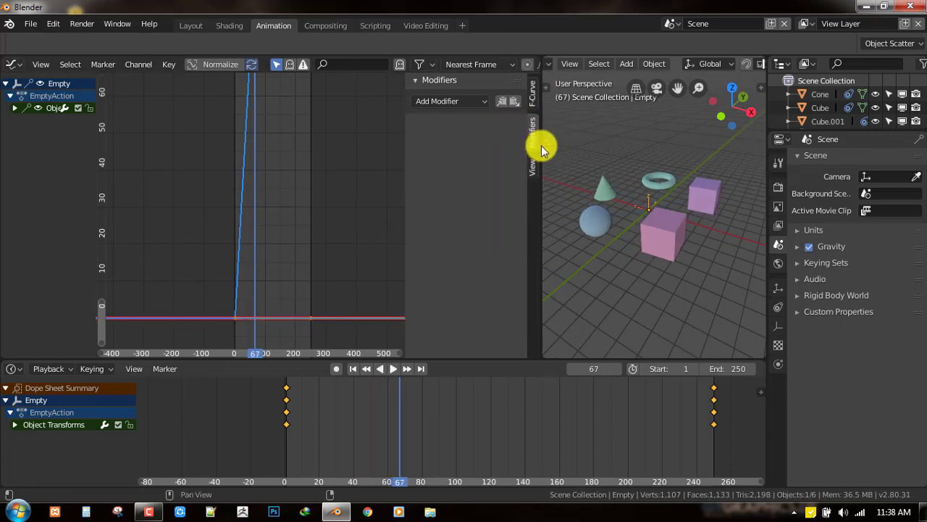
# - Narrow the Graph Editor to enlarge the 3D viewport and preview the animation there
pyautogui.moveTo(542, 149); pyautogui.dragTo(352, 155)
pyautogui.press('space')
pyautogui.moveTo(592, 213); pyautogui.dragTo(544, 383, button='middle')
pyautogui.press('space')
# - Save the file as untitled.blend in the Projects folder on the Desktop
pyautogui.hotkey('ctrl', 's')
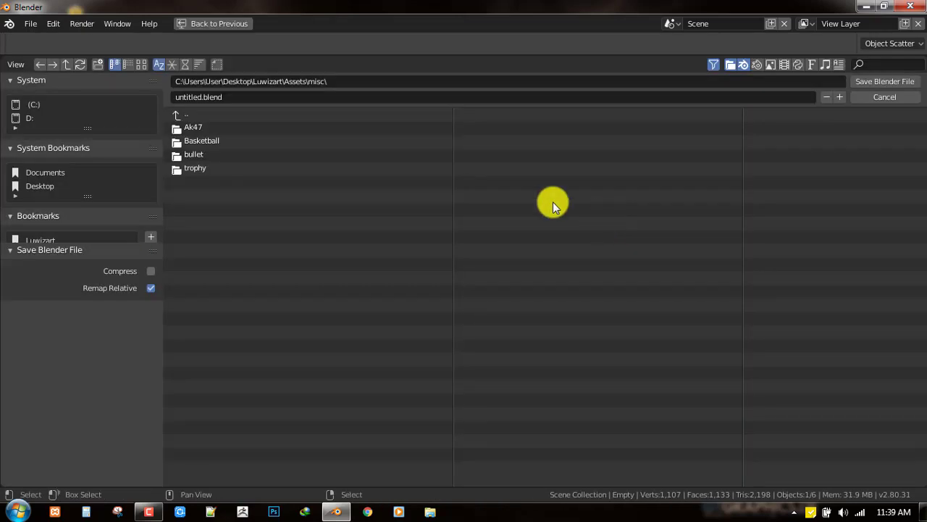
pyautogui.click(61, 187)
pyautogui.click(231, 173)
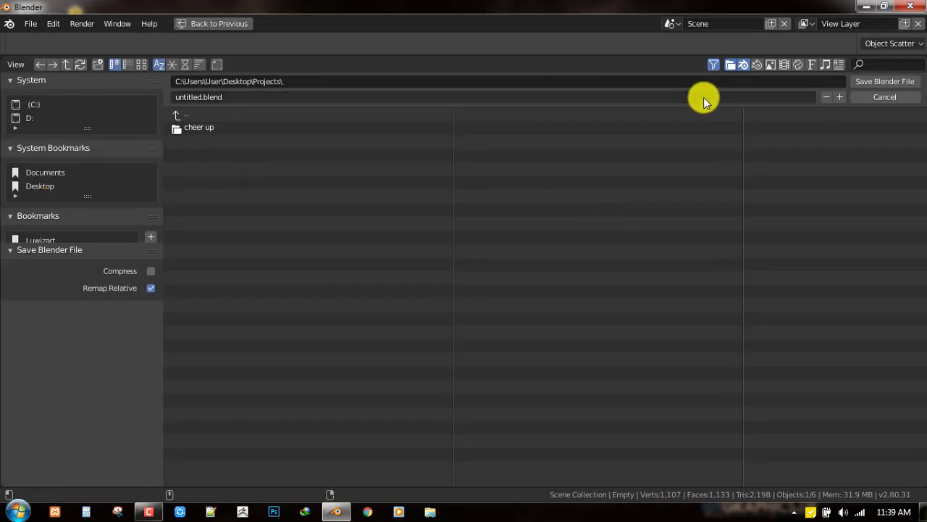
pyautogui.press('Return')
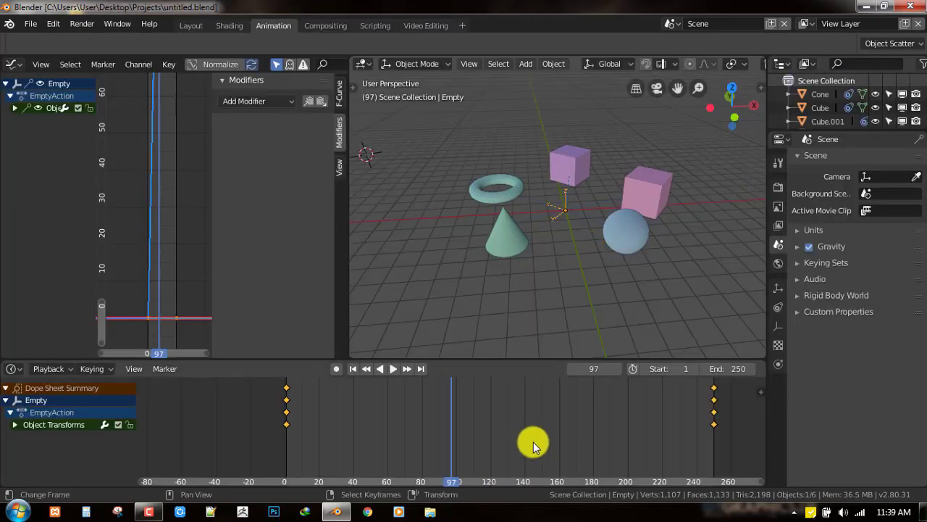
# - Play the animation briefly, stop it and select the blue sphere
pyautogui.press('space')
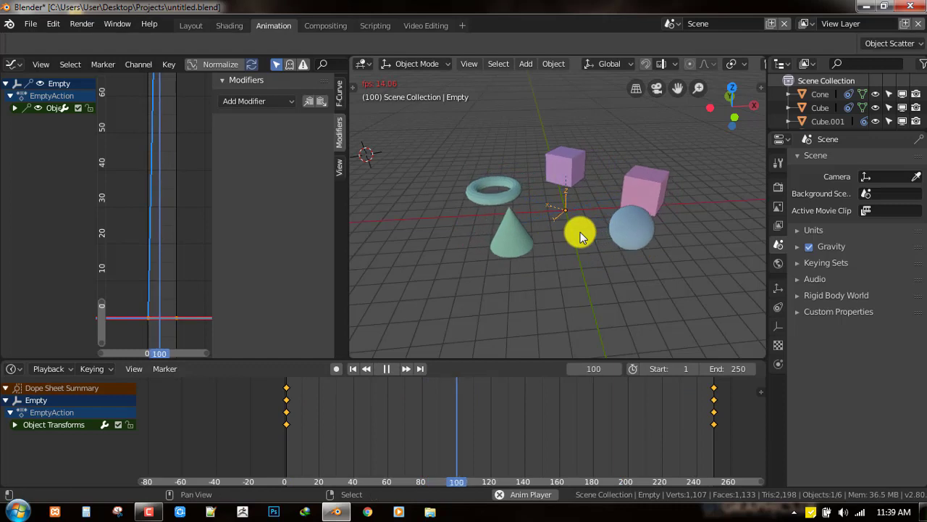
pyautogui.press('space')
pyautogui.moveTo(580, 233); pyautogui.dragTo(594, 232, button='middle')
pyautogui.click(640, 232)
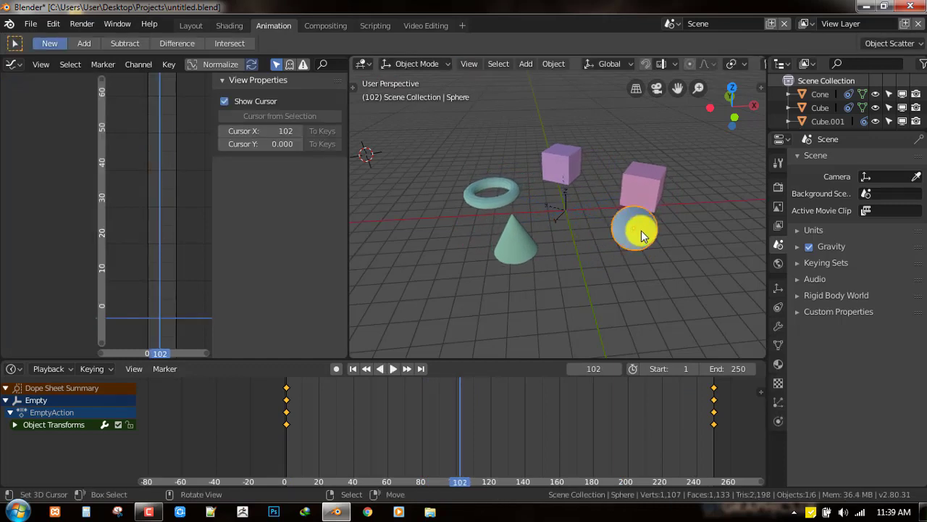
# - Preview the revolving animation in the 3D viewport and select the central empty
pyautogui.press('space')
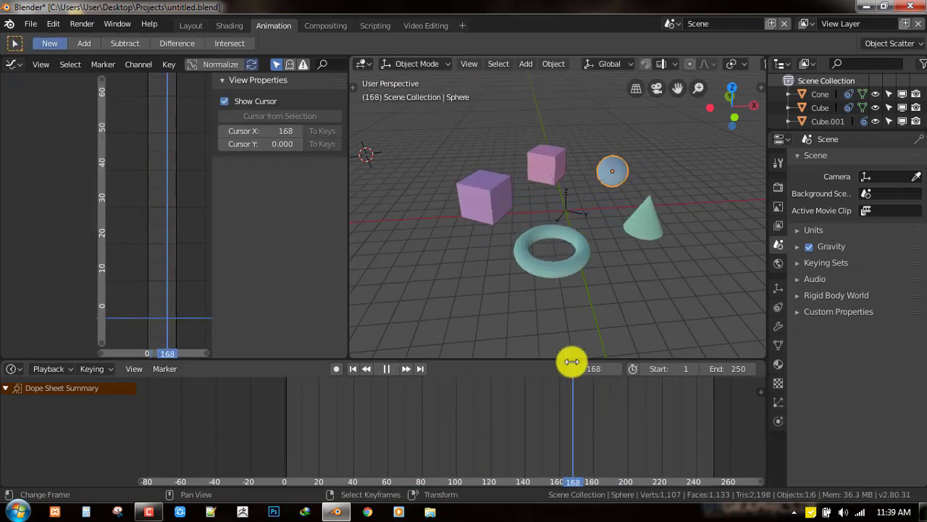
pyautogui.press('space')
pyautogui.click(568, 206)
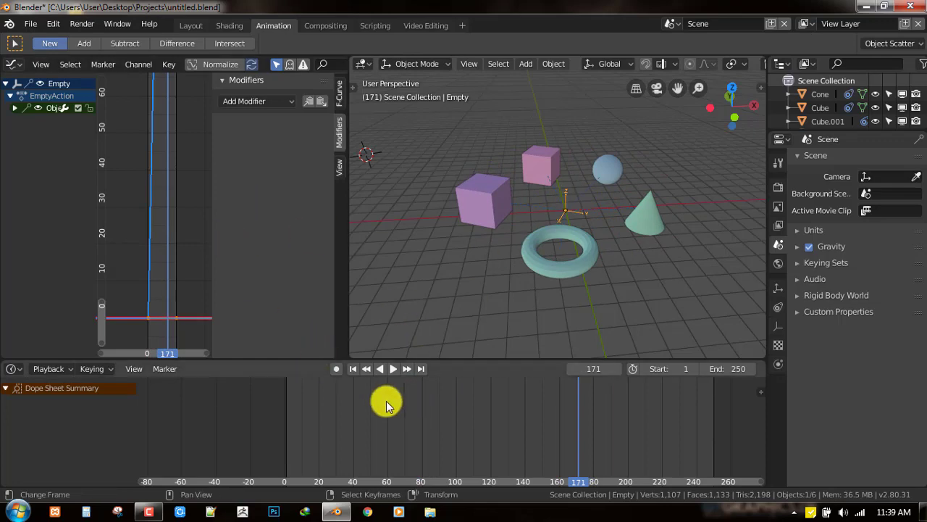
pyautogui.press('space')
pyautogui.press('Escape')
# - Save the file, clear the selection and reselect the central empty
pyautogui.moveTo(542, 312); pyautogui.dragTo(627, 266, button='middle')
pyautogui.hotkey('ctrl', 's')
pyautogui.click(628, 258)
pyautogui.hotkey('alt', 'a')
pyautogui.click(588, 199)
# - Add a camera to the scene at the 3D cursor
pyautogui.moveTo(587, 199); pyautogui.dragTo(579, 243, button='middle')
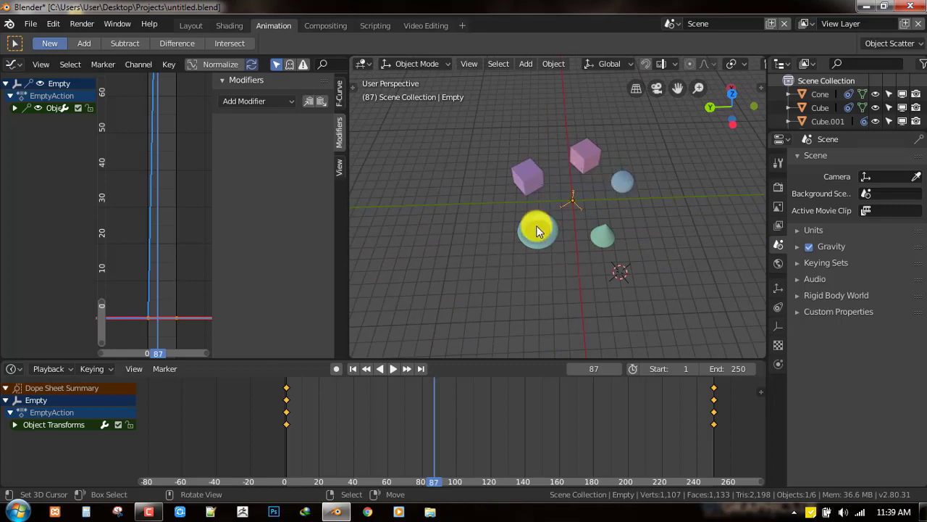
pyautogui.moveTo(545, 261); pyautogui.dragTo(637, 203, button='middle')
pyautogui.press('`')
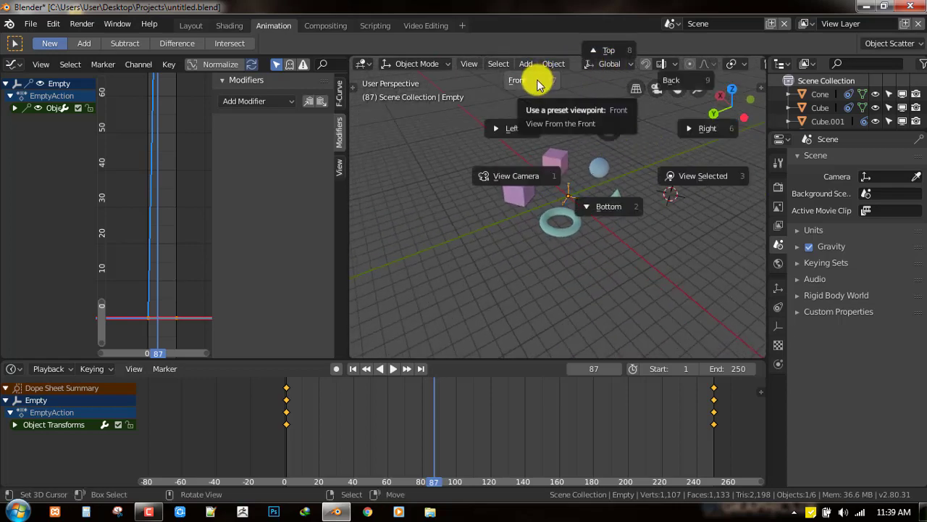
pyautogui.press('Escape')
pyautogui.moveTo(597, 159); pyautogui.dragTo(613, 143, button='middle')
pyautogui.hotkey('shift', 'a')
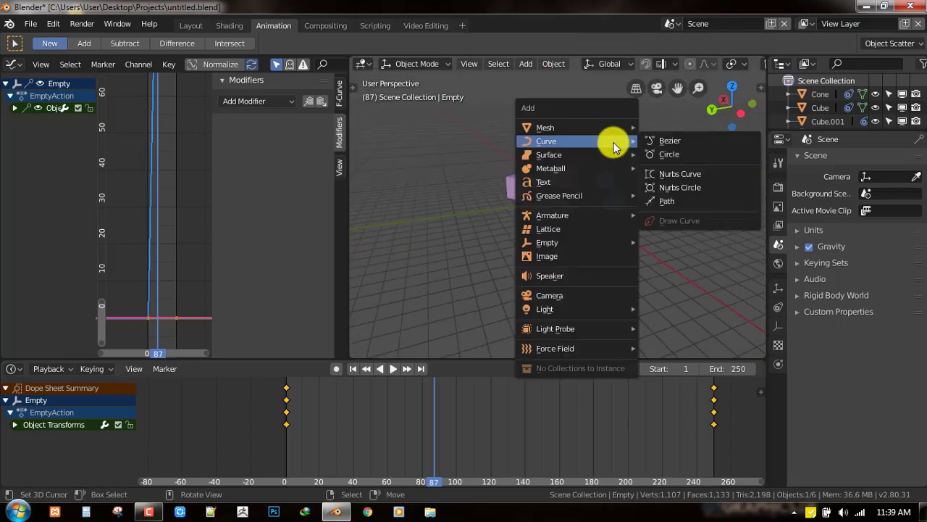
pyautogui.click(549, 295)
pyautogui.click(366, 253)
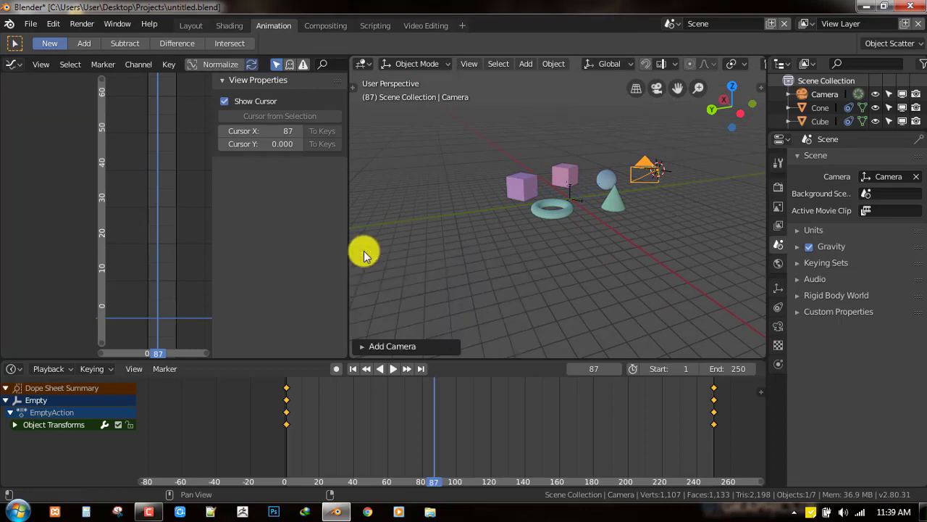
# - Frame the revolving objects from a low front angle and align the new camera to that view
pyautogui.scroll(3, 701, 226)
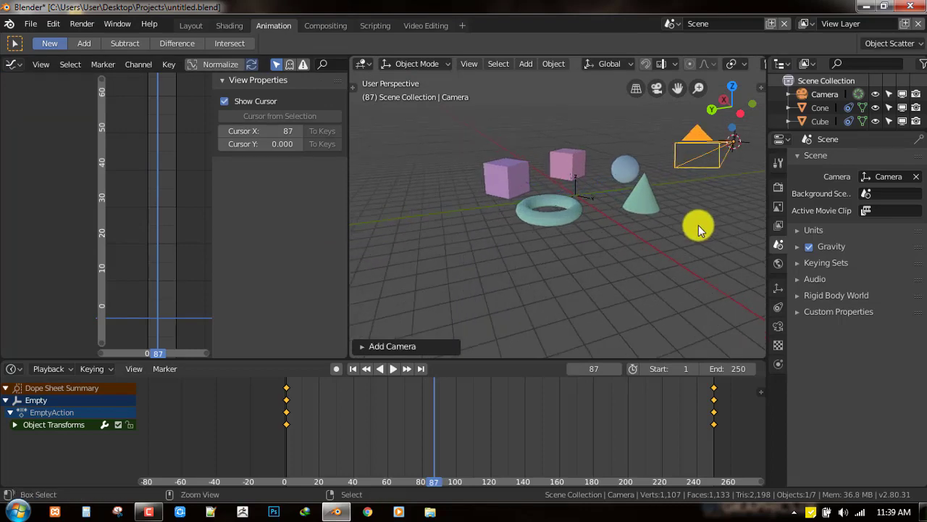
pyautogui.press('KP_0')
pyautogui.moveTo(699, 225); pyautogui.dragTo(596, 274, button='middle')
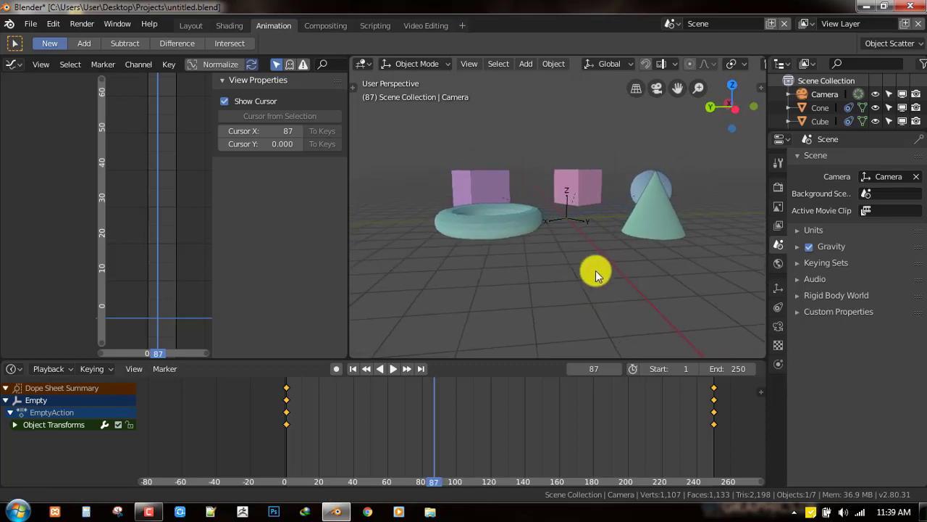
pyautogui.press('KP_0')
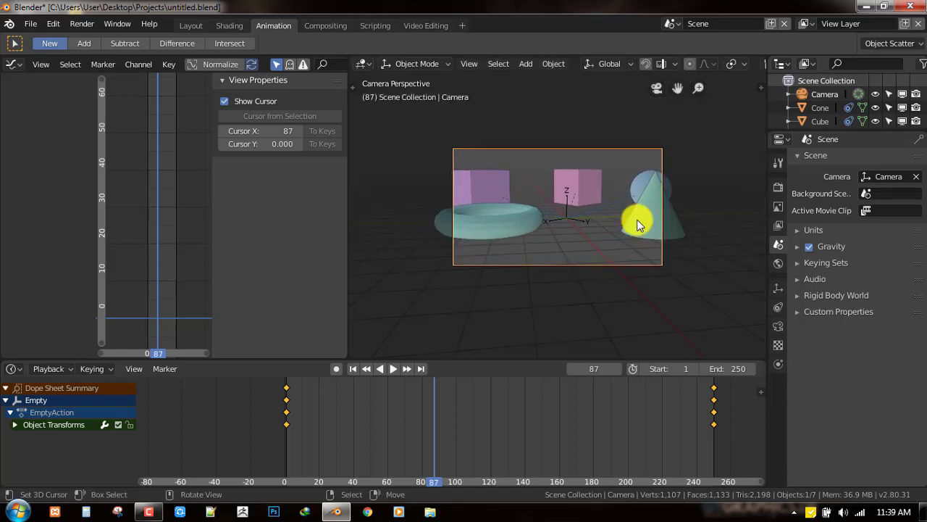
# - Move the camera back about 15 m along its local Z axis and slightly adjust its framing
pyautogui.press('g')
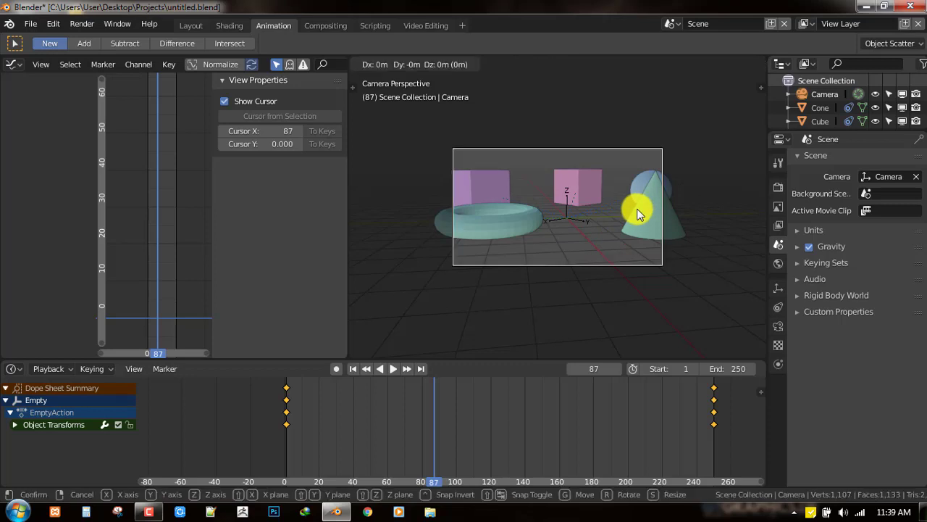
pyautogui.press('z')
pyautogui.press('z')
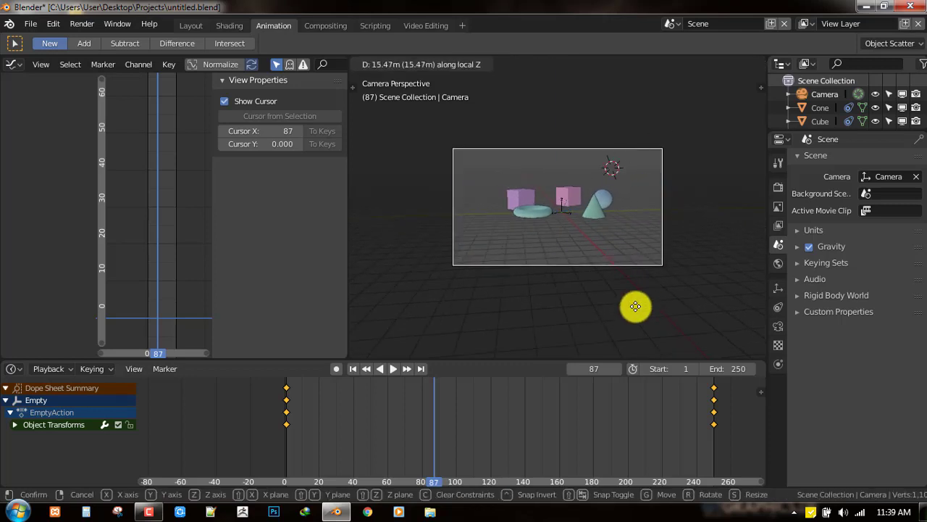
pyautogui.click(642, 199)
pyautogui.press('g')
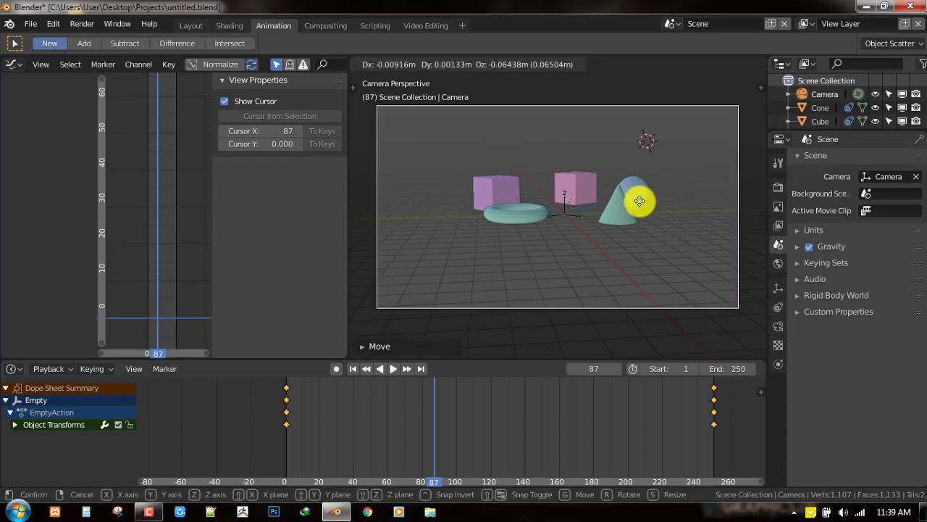
pyautogui.click(637, 209)
pyautogui.keyDown('shift'); pyautogui.moveTo(658, 247); pyautogui.dragTo(641, 234, button='middle'); pyautogui.keyUp('shift')
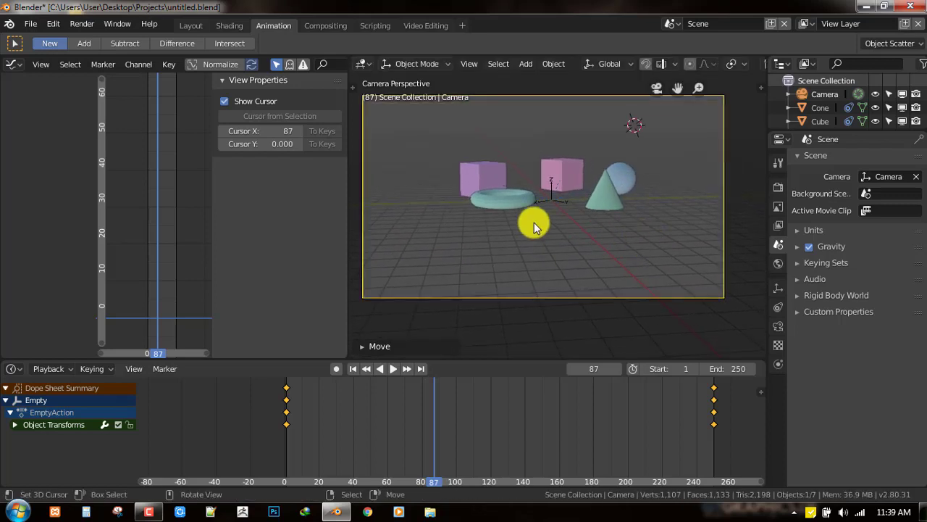
pyautogui.scroll(1, 536, 222)
# - Preview the animation through the camera and save the file during playback
pyautogui.press('space')
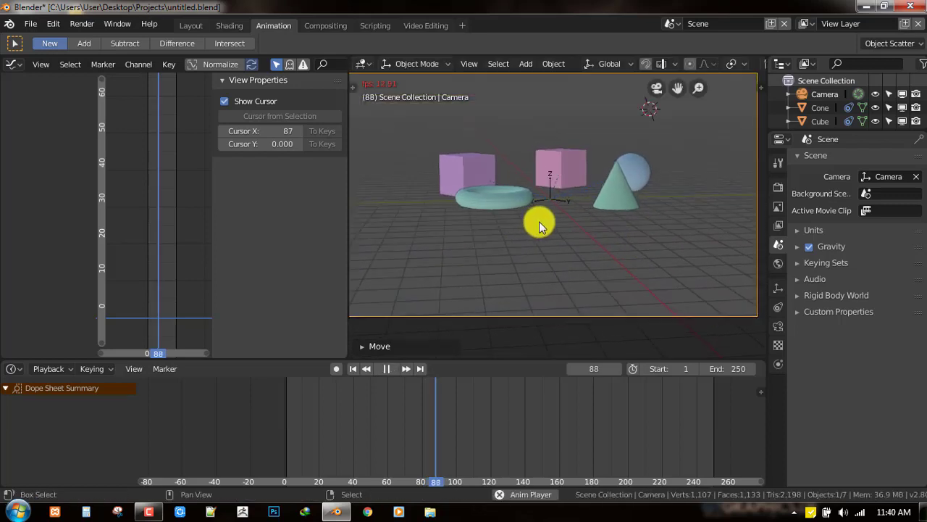
pyautogui.hotkey('ctrl', 's')
pyautogui.click(668, 215)
pyautogui.scroll(-3, 589, 223)
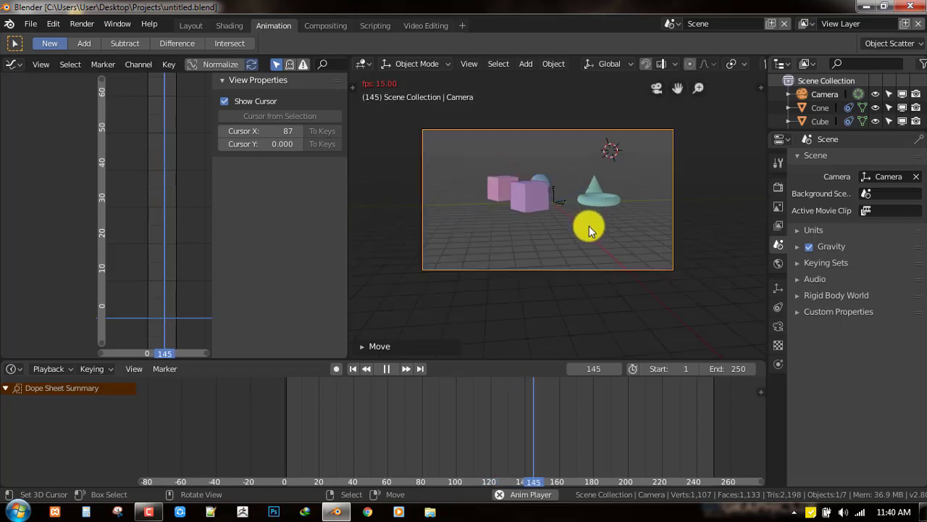
pyautogui.press('space')
# - Select the front purple cube, widen the 3D viewport over the Graph Editor and scrub to frame 157
pyautogui.click(562, 200)
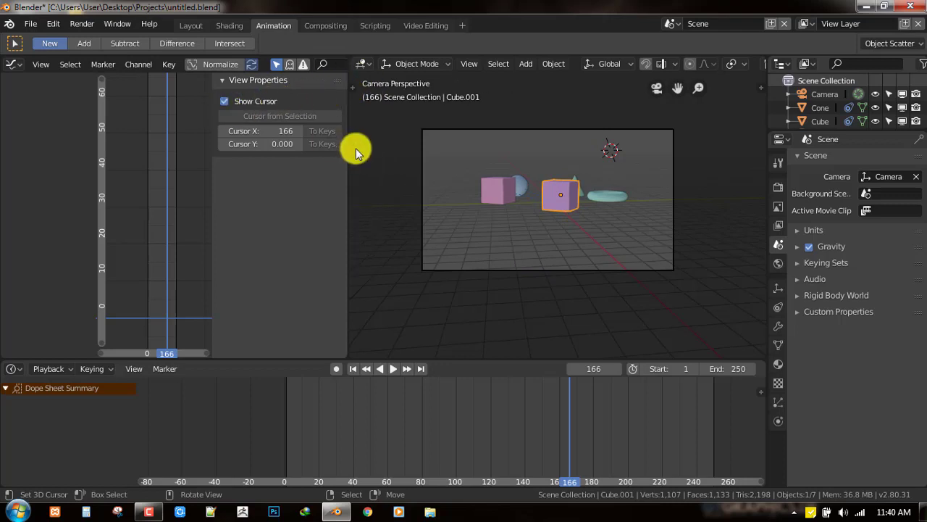
pyautogui.moveTo(348, 150); pyautogui.dragTo(220, 150)
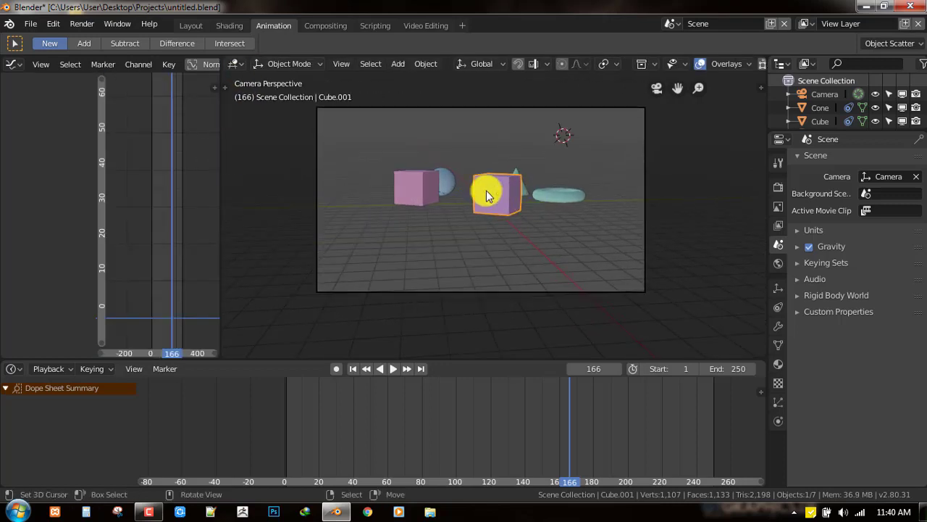
pyautogui.moveTo(404, 415); pyautogui.dragTo(541, 423)
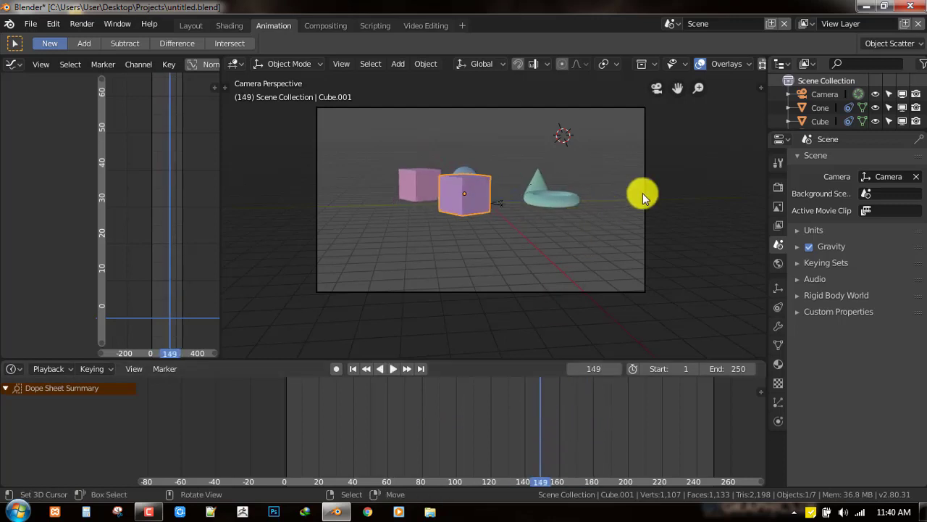
pyautogui.scroll(3, 642, 195)
pyautogui.moveTo(568, 391); pyautogui.dragTo(555, 441)
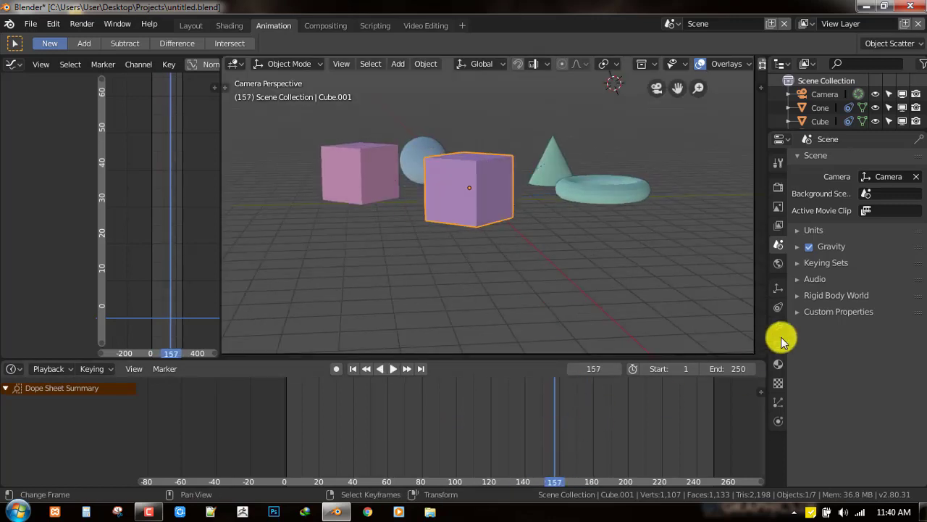
# - Open the object constraint settings of the selected purple cube
pyautogui.click(779, 328)
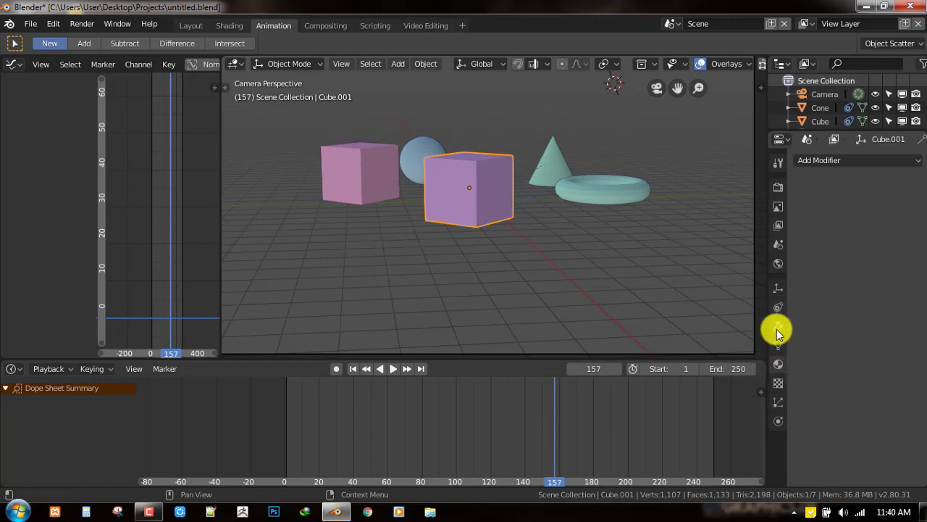
pyautogui.click(778, 288)
pyautogui.click(778, 308)
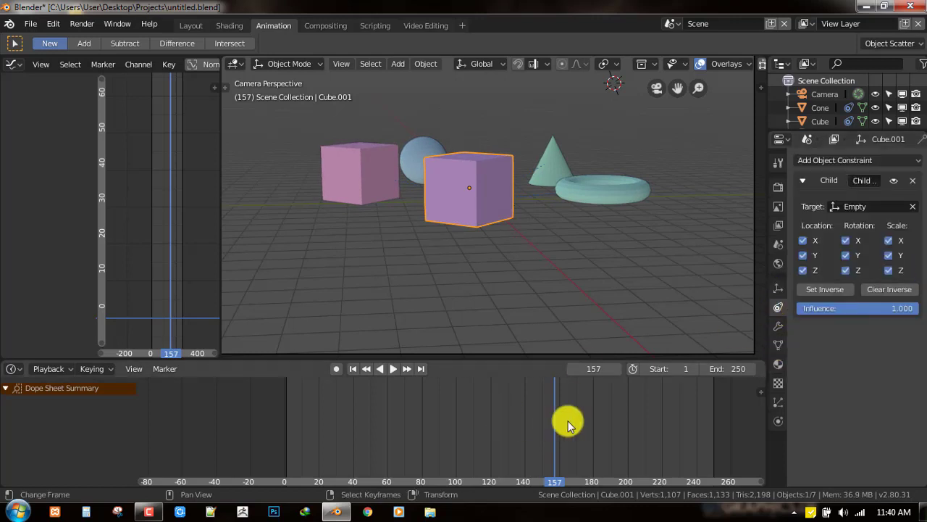
# - At frame 162, keyframe the purple cube's Child Of influence at 1.000 and its LocRotScale
pyautogui.moveTo(565, 422); pyautogui.dragTo(521, 429)
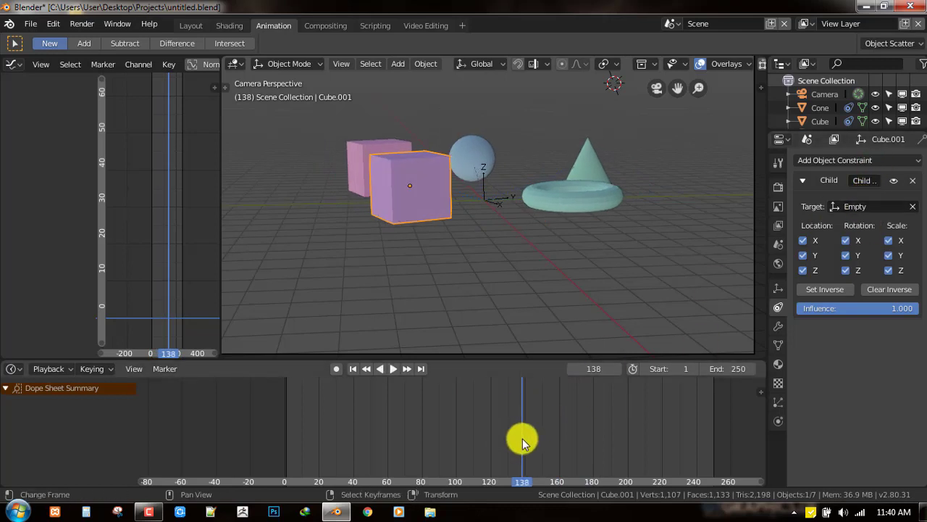
pyautogui.moveTo(522, 441); pyautogui.dragTo(554, 441)
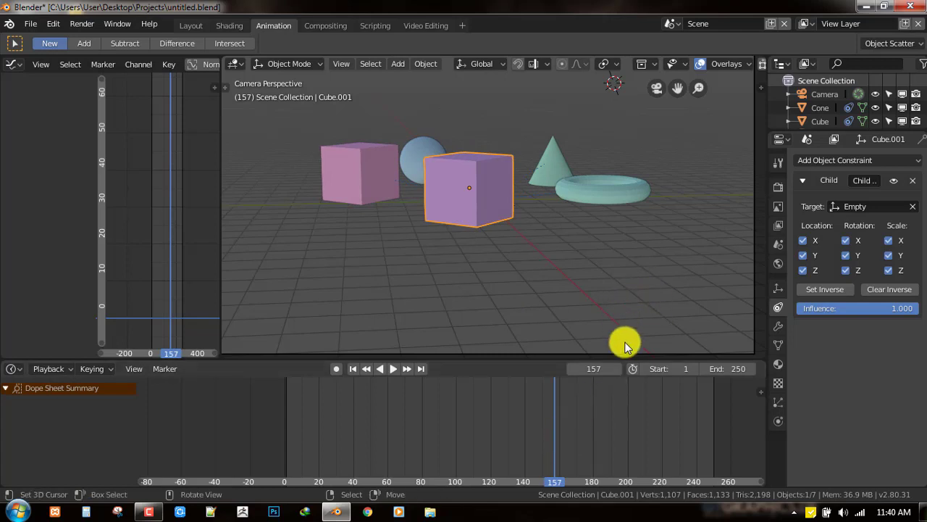
pyautogui.moveTo(557, 448); pyautogui.dragTo(563, 447)
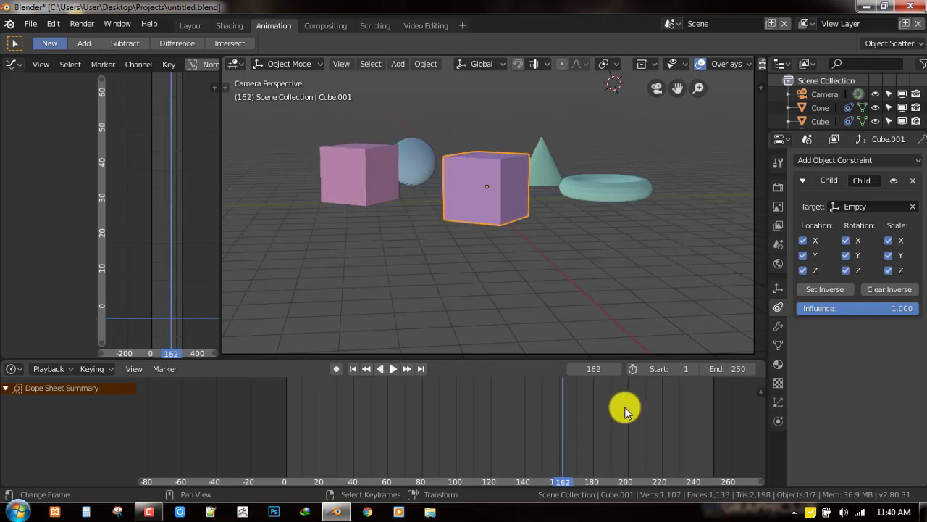
pyautogui.press('i')
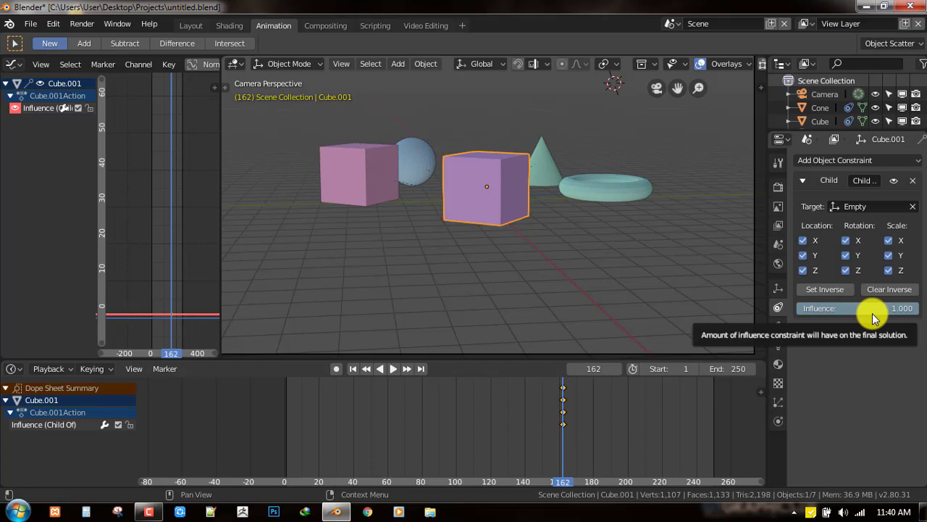
pyautogui.press('i')
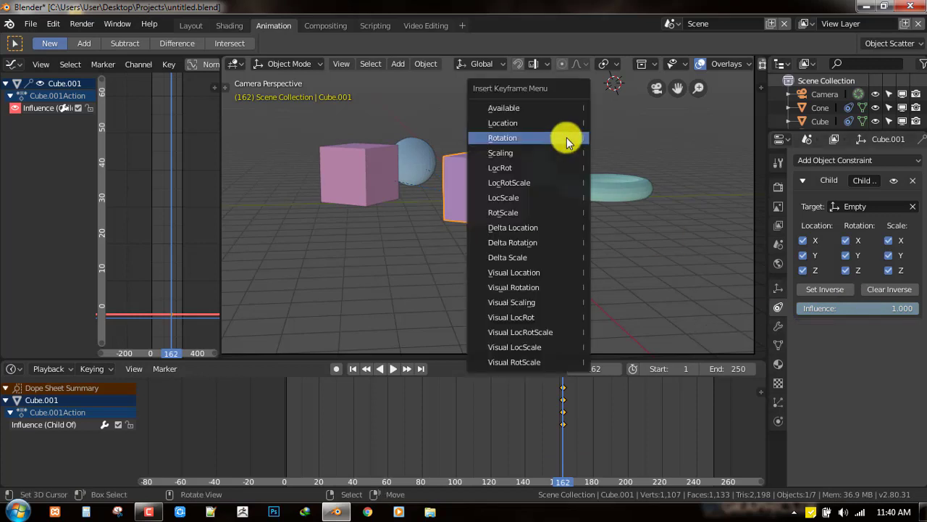
pyautogui.click(531, 184)
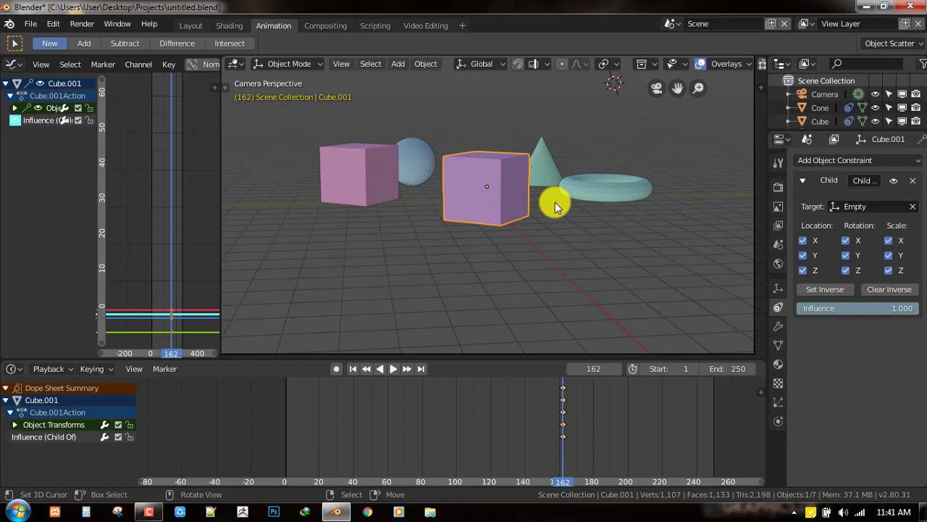
# - At frame 163, set the cube's Child Of influence to 0.000 and keyframe it
pyautogui.press('Right')
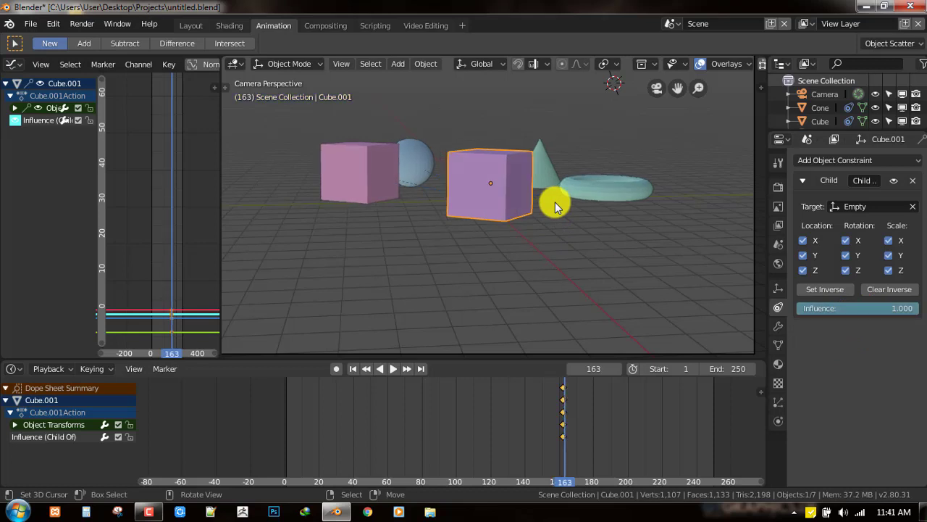
pyautogui.moveTo(879, 309); pyautogui.dragTo(705, 318)
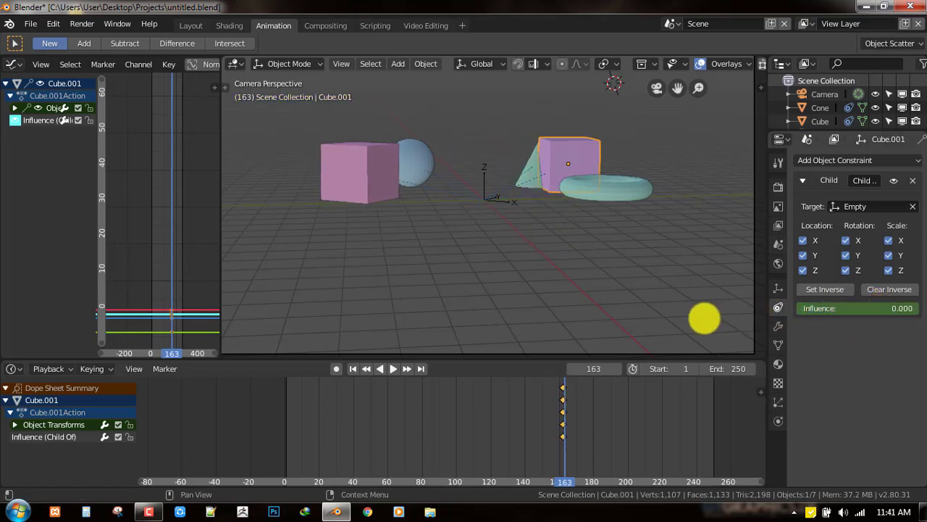
pyautogui.press('i')
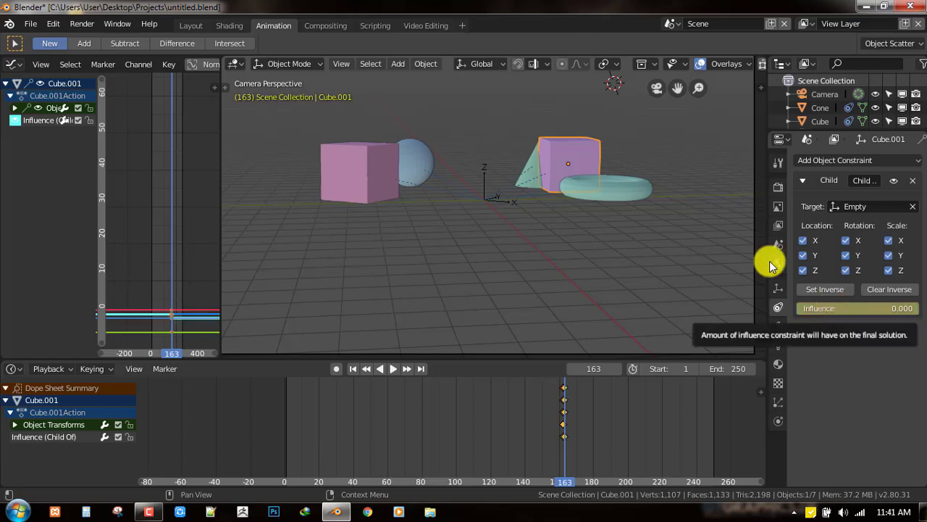
# - In top view, move the purple cube across to the negative X side of the empty, near the X axis
pyautogui.press('`')
pyautogui.click(650, 40)
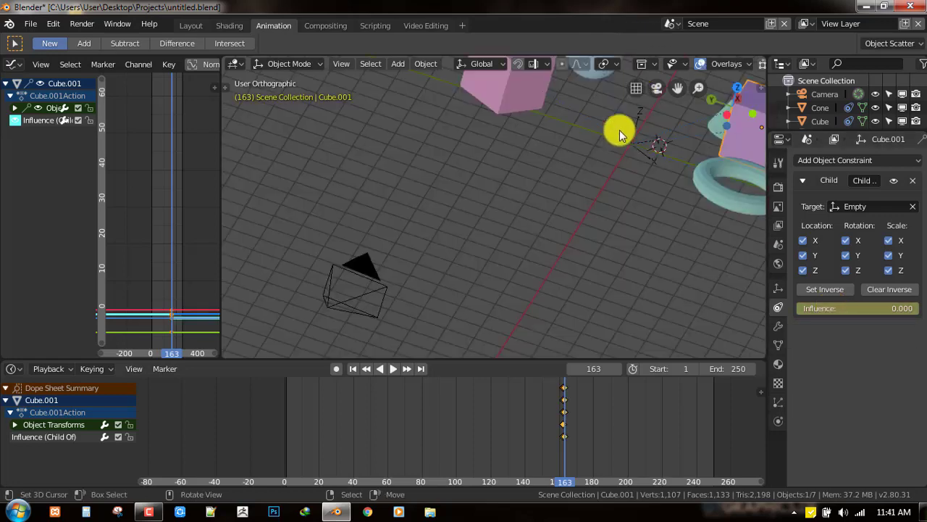
pyautogui.scroll(-3, 592, 224)
pyautogui.keyDown('shift'); pyautogui.scroll(-4, 542, 199); pyautogui.keyUp('shift')
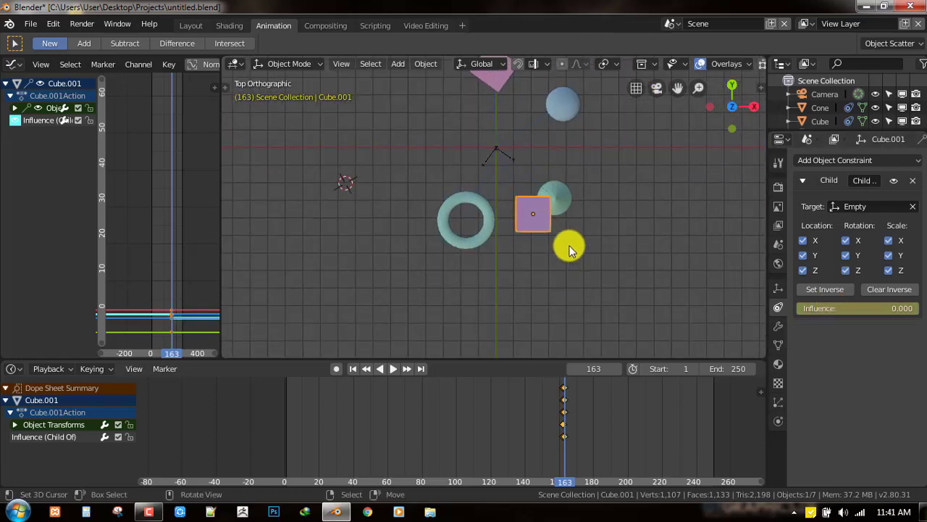
pyautogui.moveTo(569, 245); pyautogui.dragTo(594, 181, button='middle')
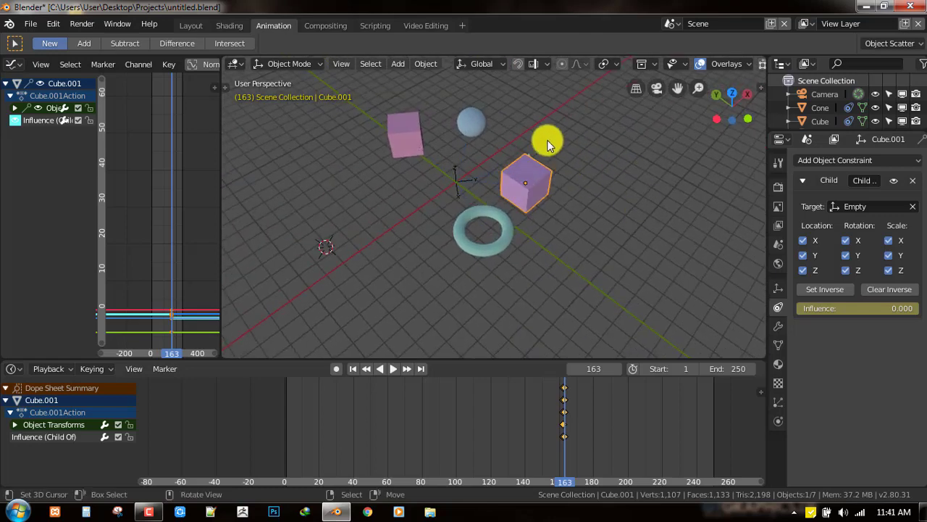
pyautogui.press('`')
pyautogui.click(584, 78)
pyautogui.press('g')
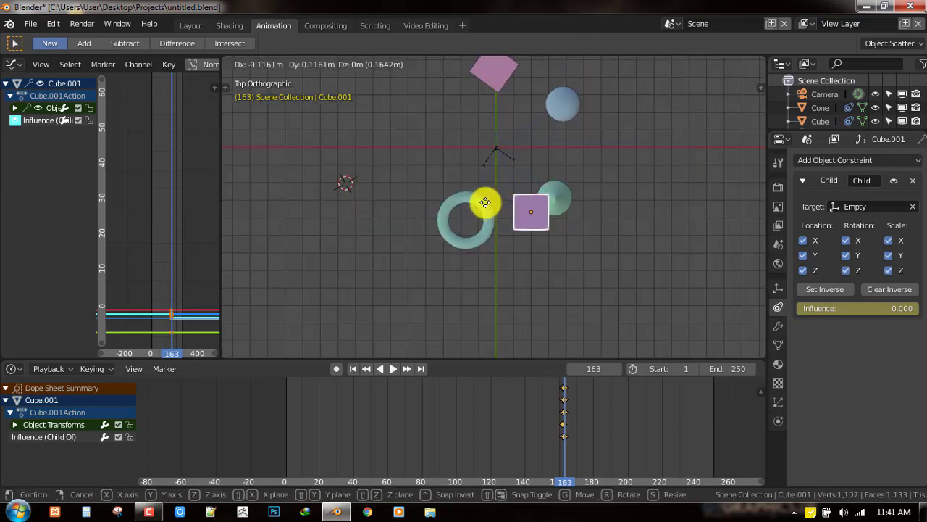
pyautogui.click(399, 149)
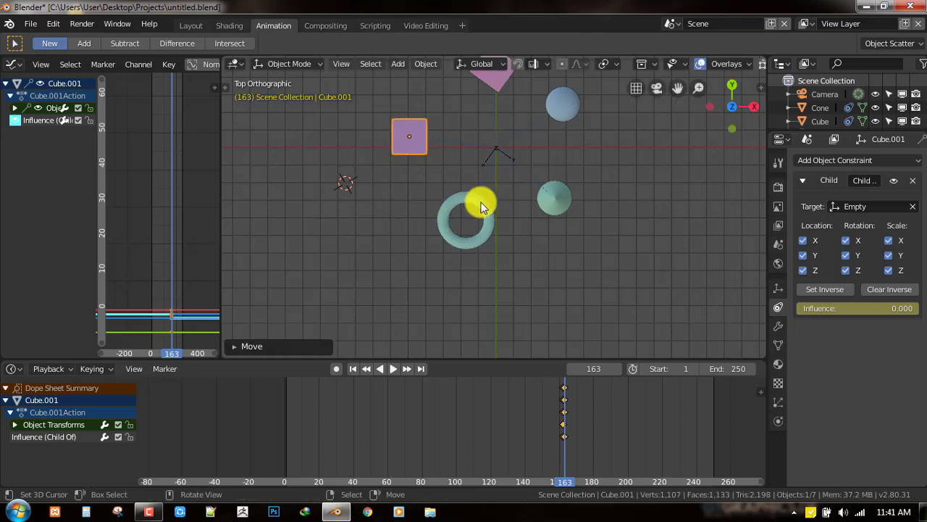
# - At frame 163, adjust the purple cube's position in perspective view and keyframe its LocRotScale
pyautogui.moveTo(482, 206); pyautogui.dragTo(573, 253, button='middle')
pyautogui.press('g')
pyautogui.click(594, 253)
pyautogui.press('i')
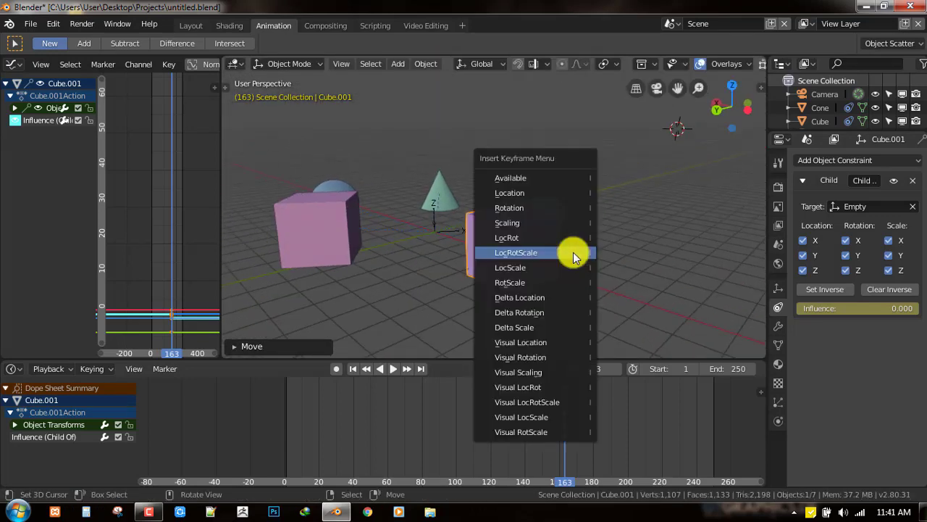
pyautogui.click(573, 253)
# - Compare the purple cube's position and orientation between frames 162 and 163 in top view
pyautogui.press('Left')
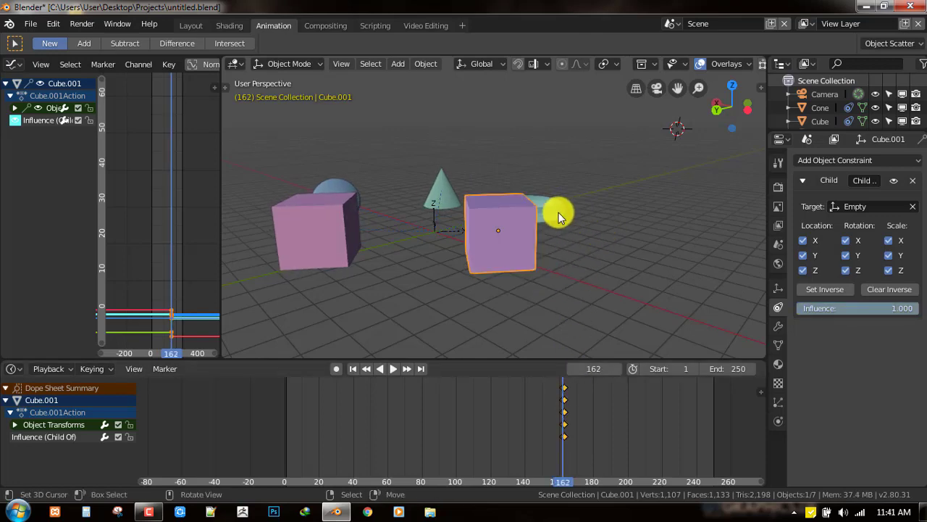
pyautogui.press('`')
pyautogui.click(611, 71)
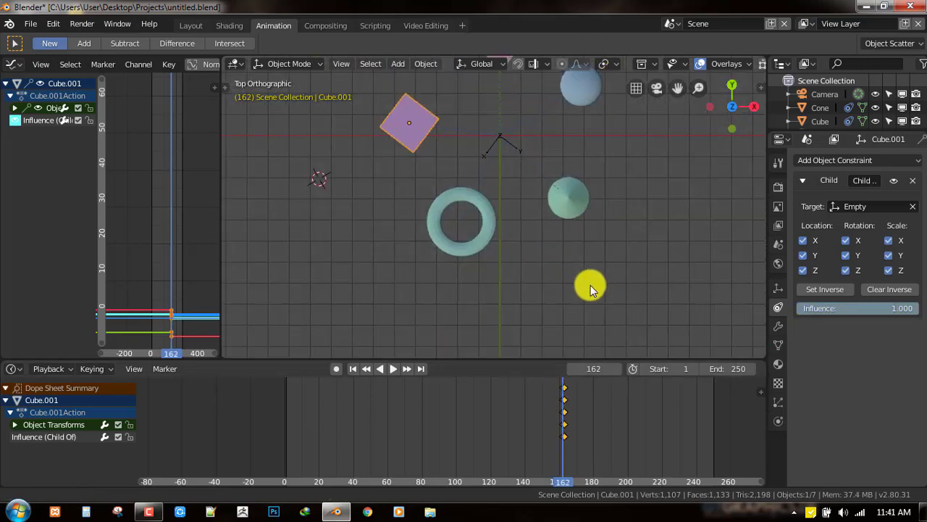
pyautogui.keyDown('shift'); pyautogui.moveTo(433, 171); pyautogui.dragTo(486, 195, button='middle'); pyautogui.keyUp('shift')
pyautogui.keyDown('shift'); pyautogui.moveTo(487, 260); pyautogui.dragTo(490, 246, button='middle'); pyautogui.keyUp('shift')
pyautogui.press('Up')
pyautogui.press('Right')
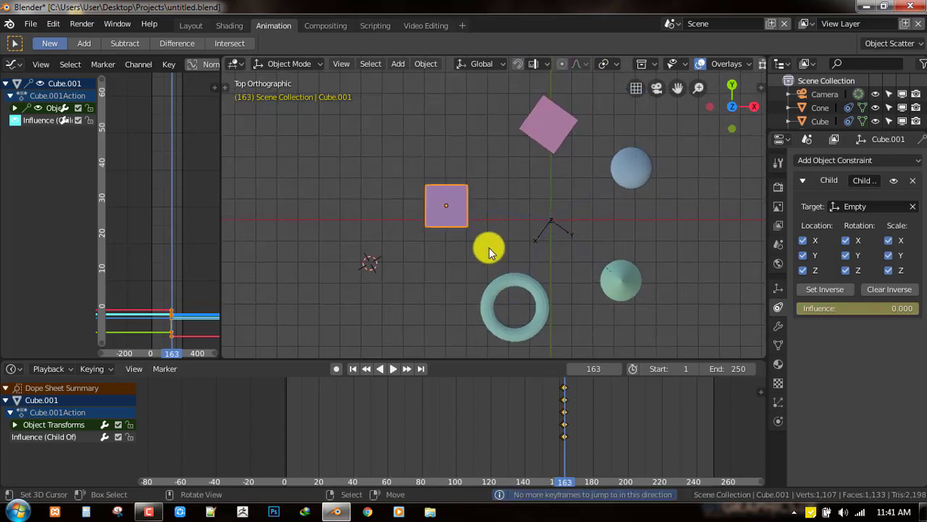
pyautogui.press('Left')
pyautogui.press('Right')
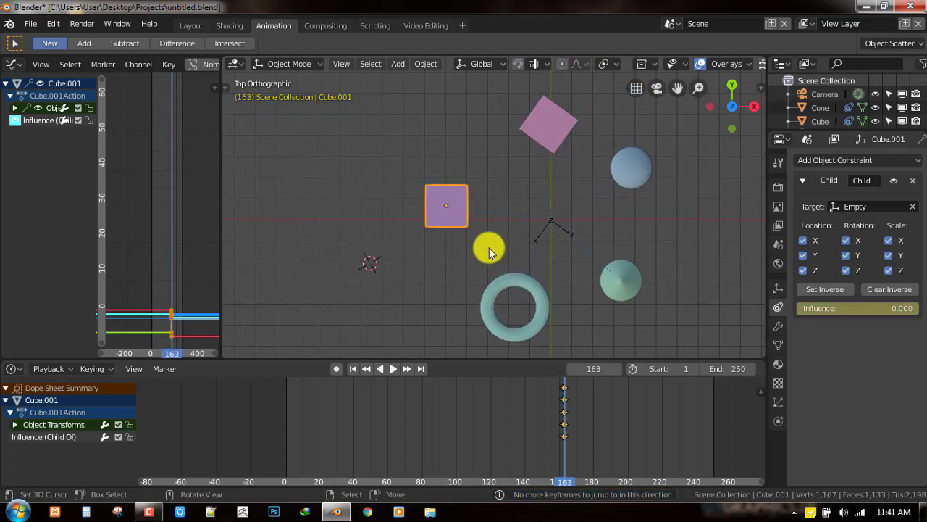
pyautogui.press('Left')
pyautogui.press('Right')
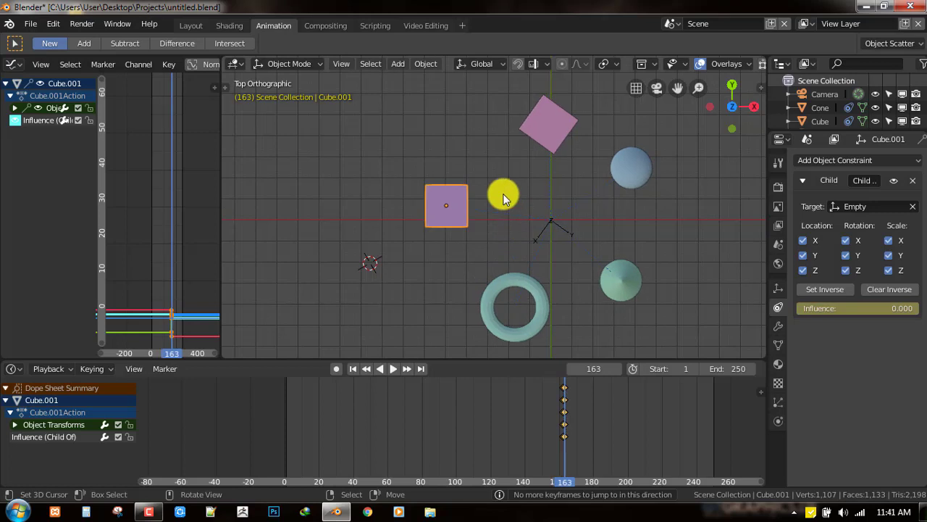
# - At frame 163, rotate the purple cube in top view to match its frame 162 orientation and keyframe its LocRotScale
pyautogui.press('r')
pyautogui.click(551, 250)
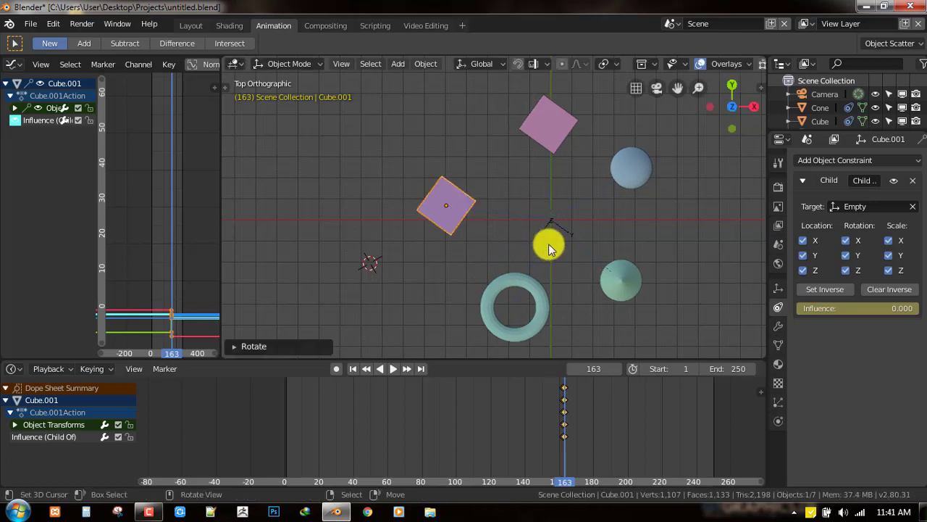
pyautogui.press('i')
pyautogui.click(540, 239)
# - At frame 163, nudge the purple cube slightly toward its frame 162 position and keyframe its LocRotScale
pyautogui.press('Left')
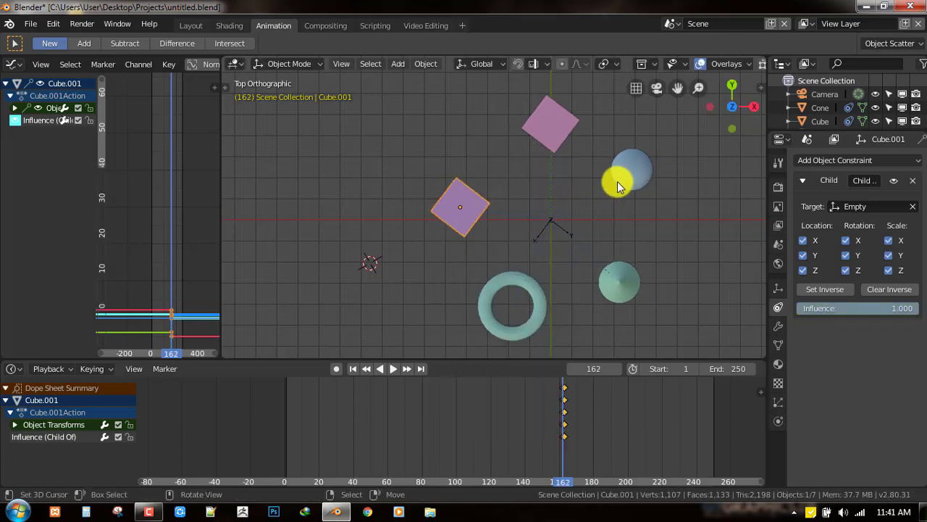
pyautogui.press('Right')
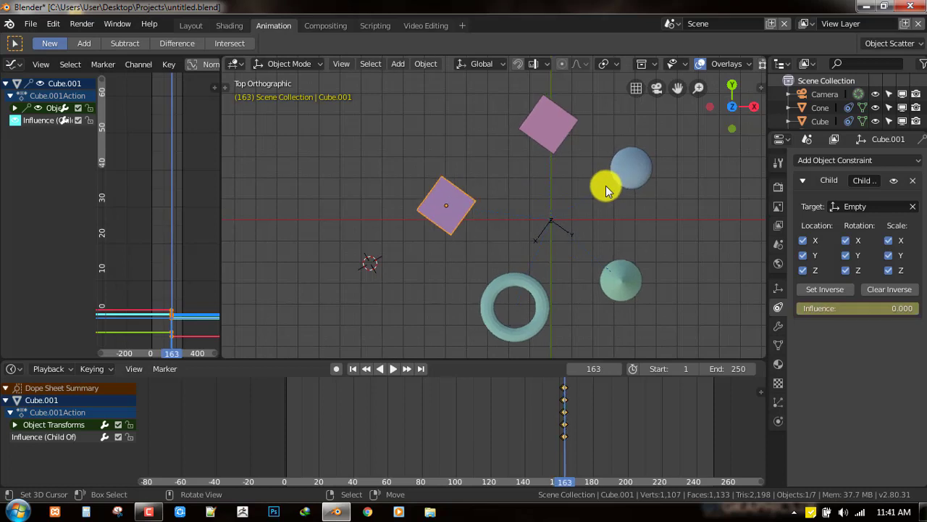
pyautogui.press('Left')
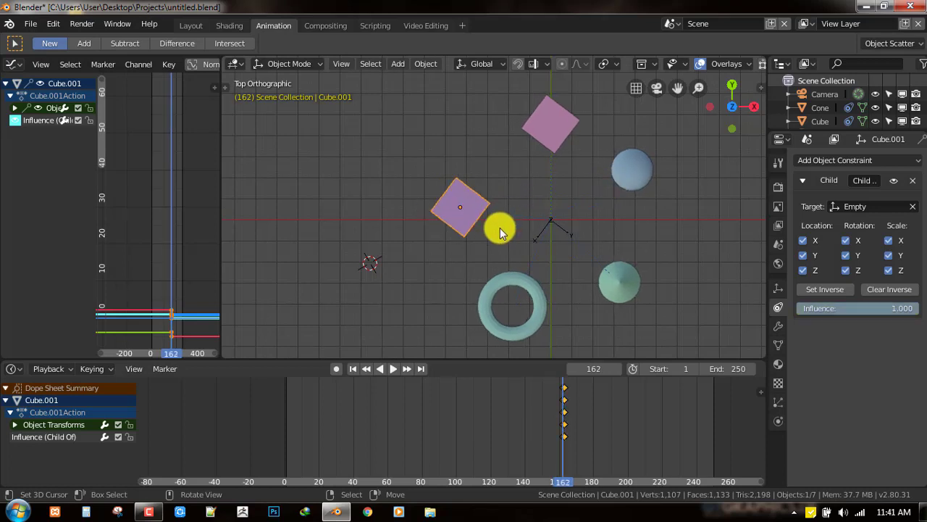
pyautogui.press('Right')
pyautogui.moveTo(452, 211); pyautogui.dragTo(457, 214)
pyautogui.press('i')
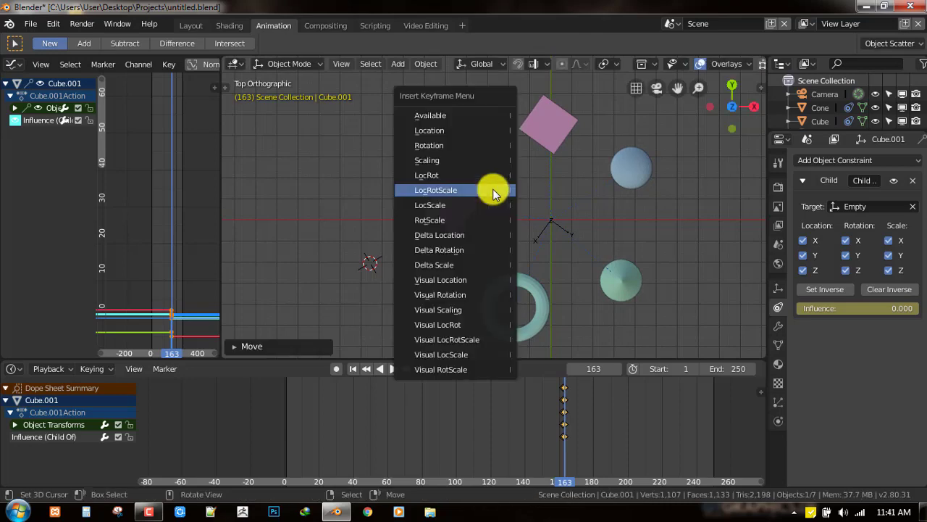
pyautogui.click(493, 194)
# - Play the cube's release through the camera and set the current frame to 184
pyautogui.press('KP_1')
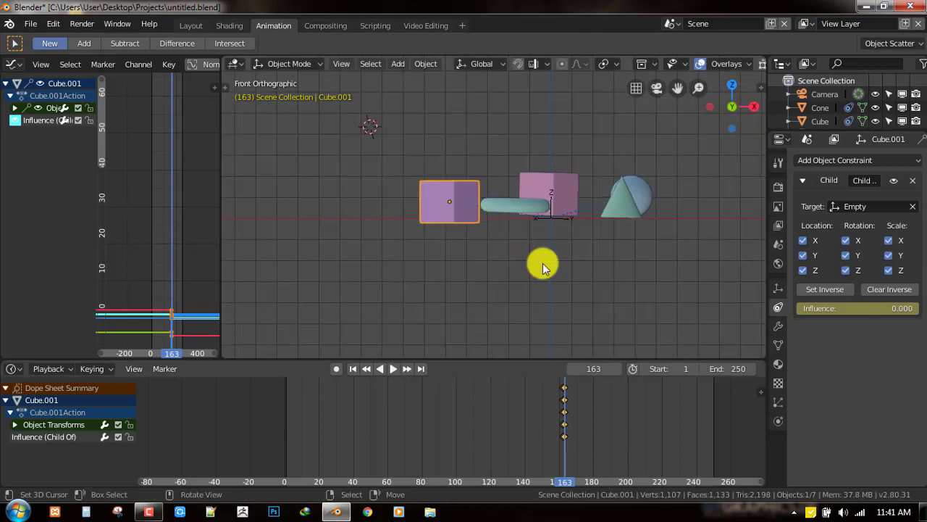
pyautogui.press('KP_0')
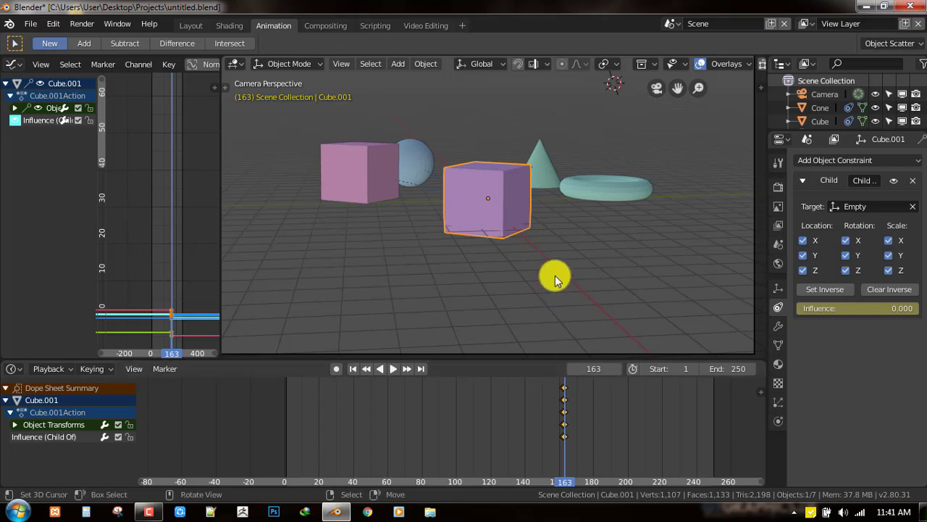
pyautogui.hotkey('shift', 'ctrl', 'space')
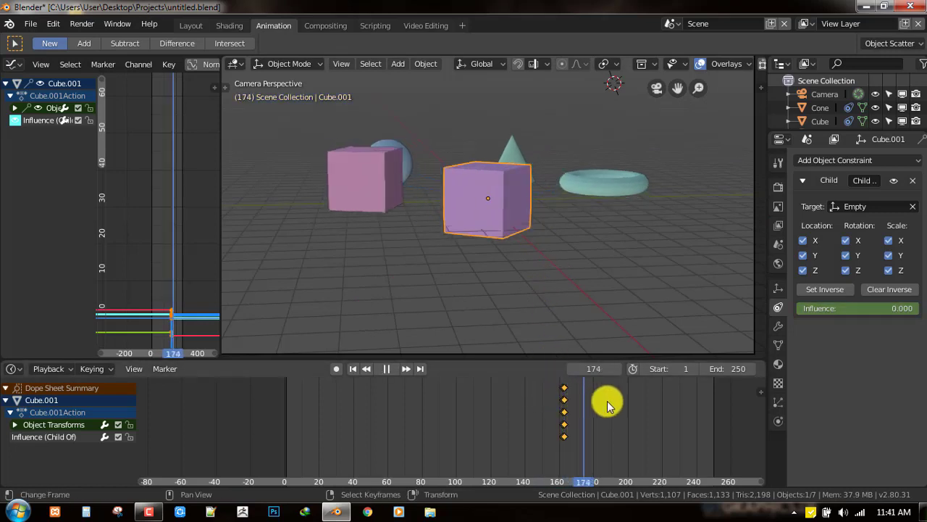
pyautogui.moveTo(551, 420); pyautogui.dragTo(600, 414)
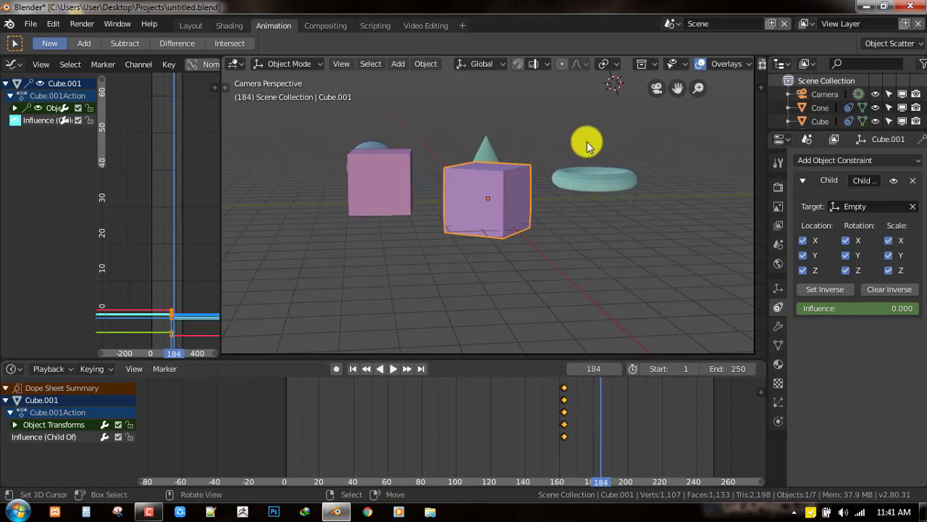
# - Turn the Graph Editor area into a 3D viewport showing the camera view and widen it
pyautogui.press('KP_0')
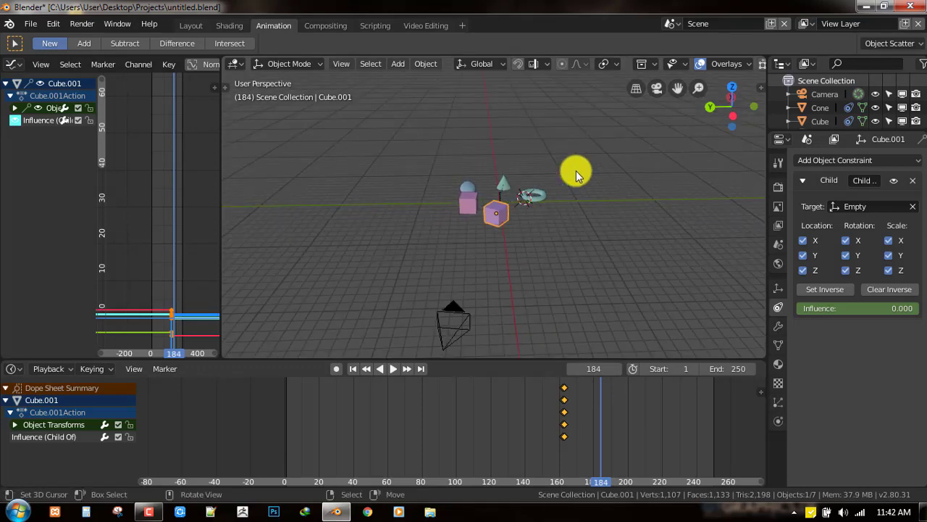
pyautogui.press('KP_0')
pyautogui.scroll(-2, 239, 160)
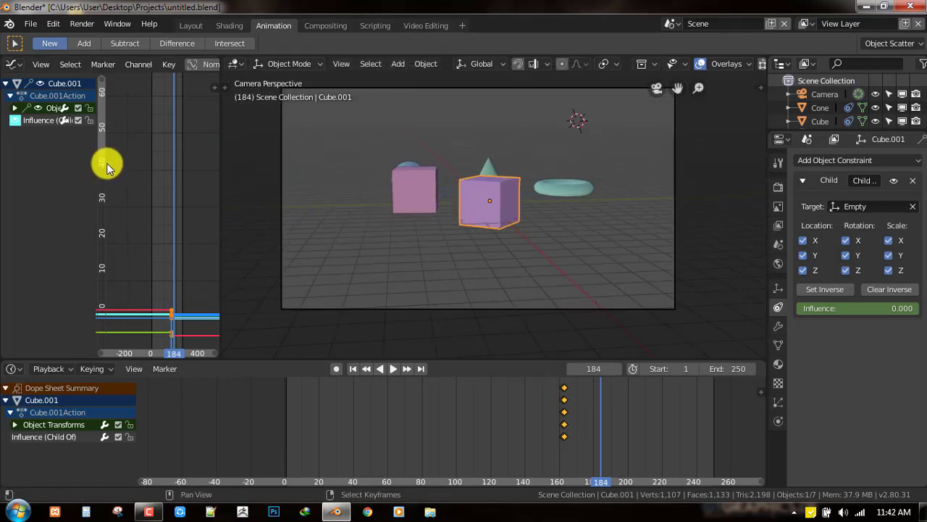
pyautogui.hotkey('shift', 'F5')
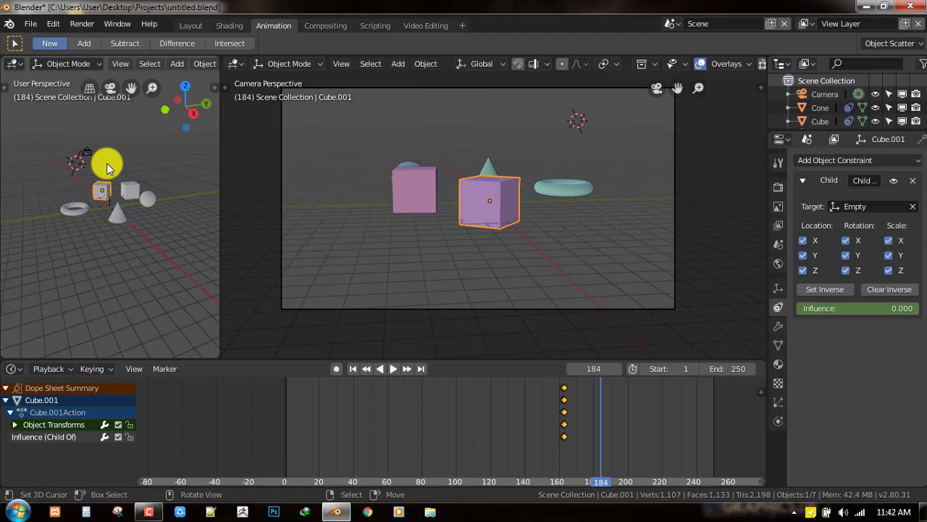
pyautogui.press('KP_0')
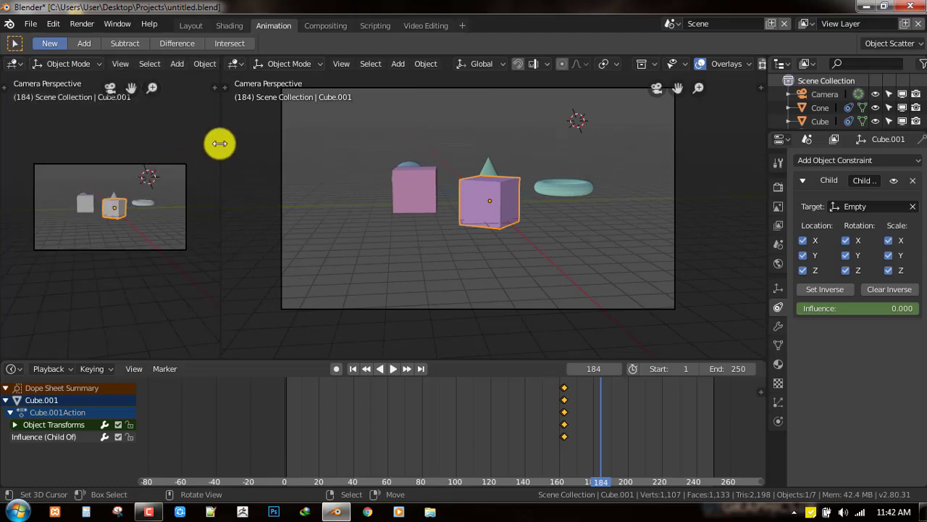
pyautogui.moveTo(220, 143); pyautogui.dragTo(311, 138)
pyautogui.scroll(3, 201, 200)
pyautogui.moveTo(683, 200); pyautogui.dragTo(542, 190, button='middle')
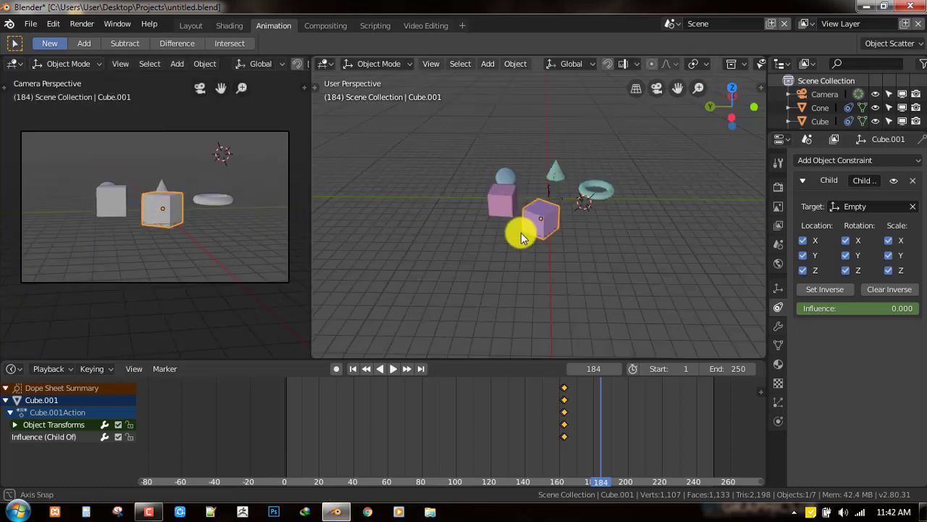
# - Move the purple cube toward the camera in top view and raise it about 2.15 m in the camera view
pyautogui.press('`')
pyautogui.click(557, 73)
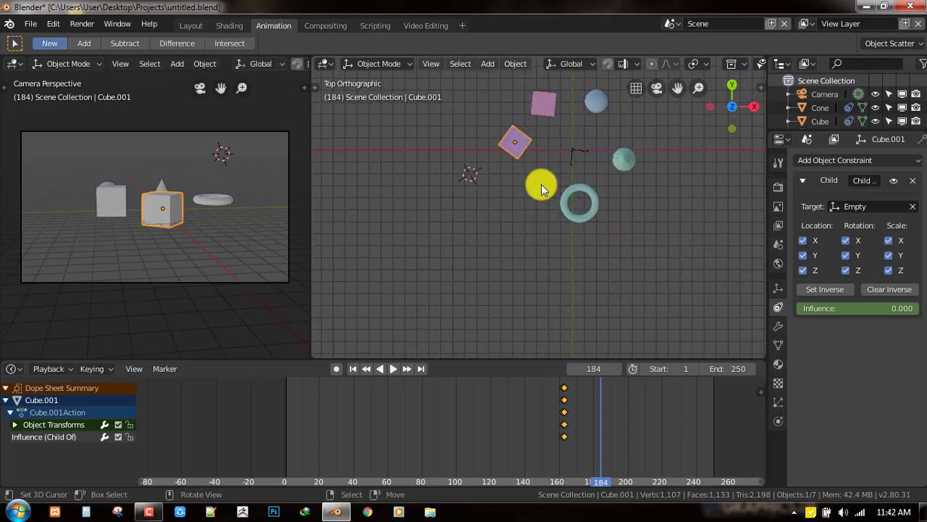
pyautogui.scroll(-3, 520, 171)
pyautogui.scroll(2, 536, 182)
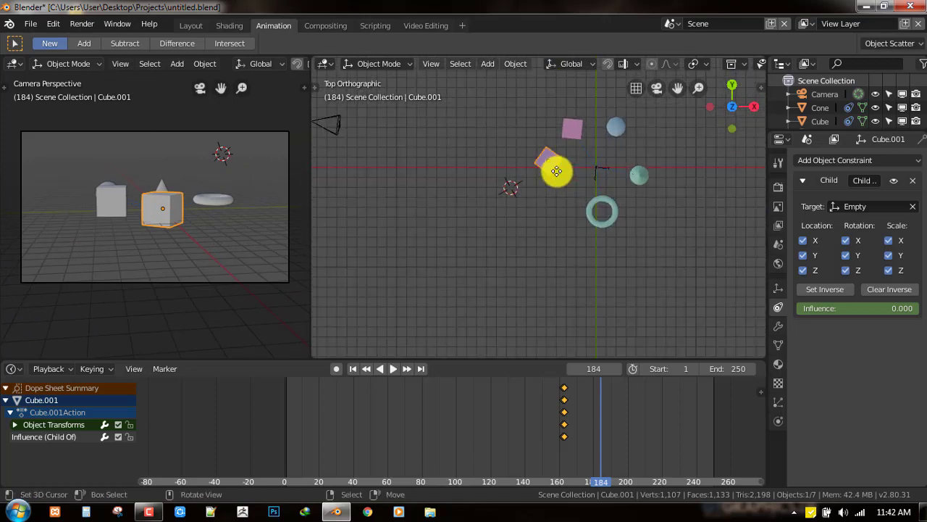
pyautogui.press('g')
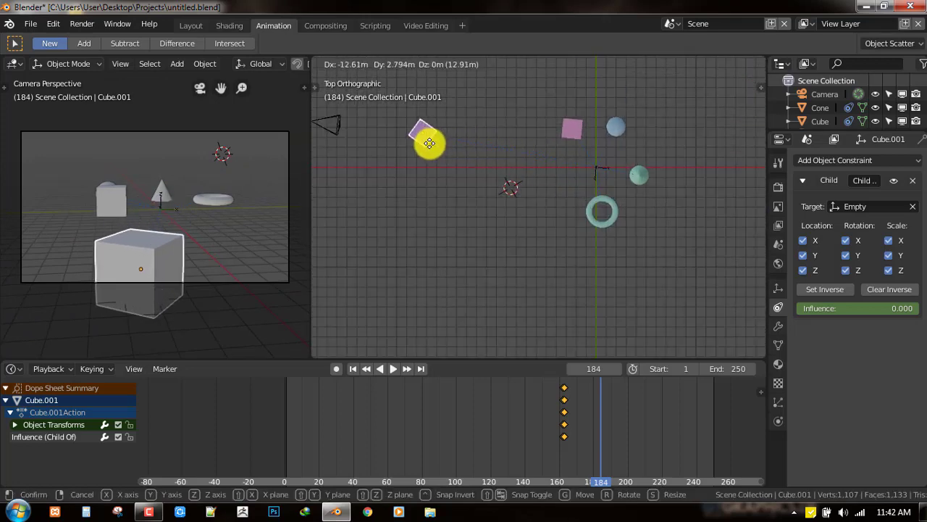
pyautogui.click(410, 138)
pyautogui.press('g')
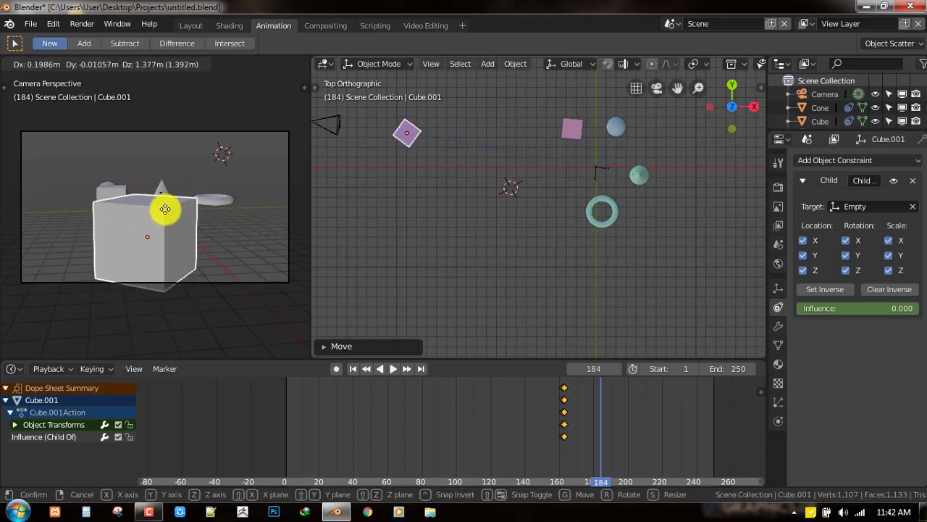
pyautogui.click(181, 194)
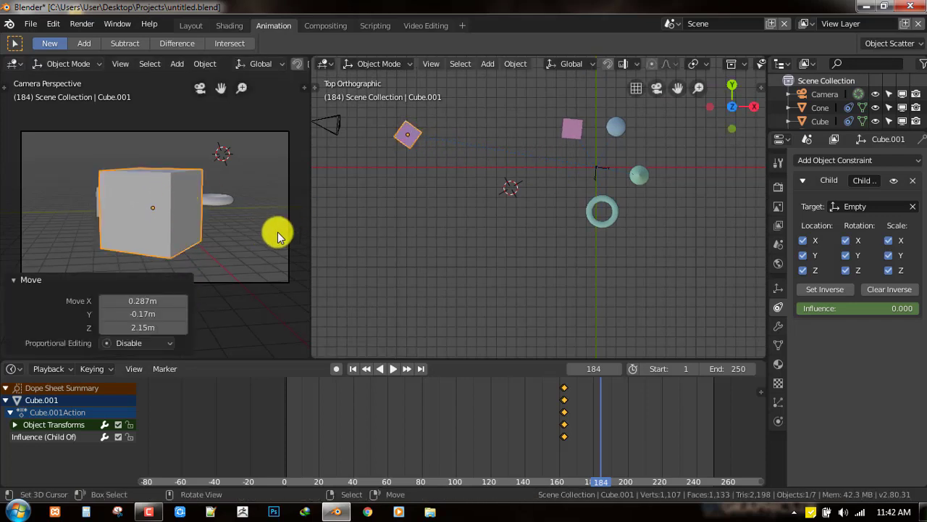
# - Rotate the purple cube about -24° around global Z and keyframe its LocRotScale at frame 184
pyautogui.press('r')
pyautogui.press('z')
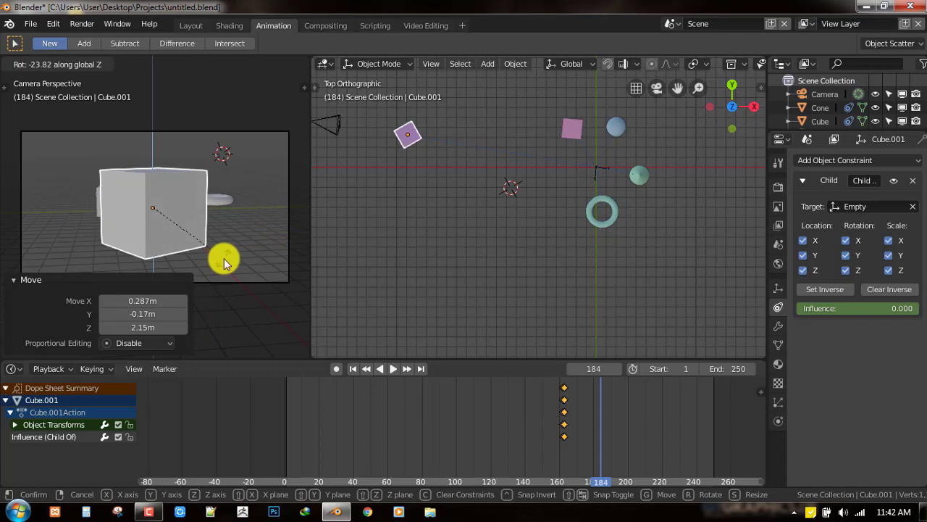
pyautogui.click(224, 263)
pyautogui.press('i')
pyautogui.click(451, 186)
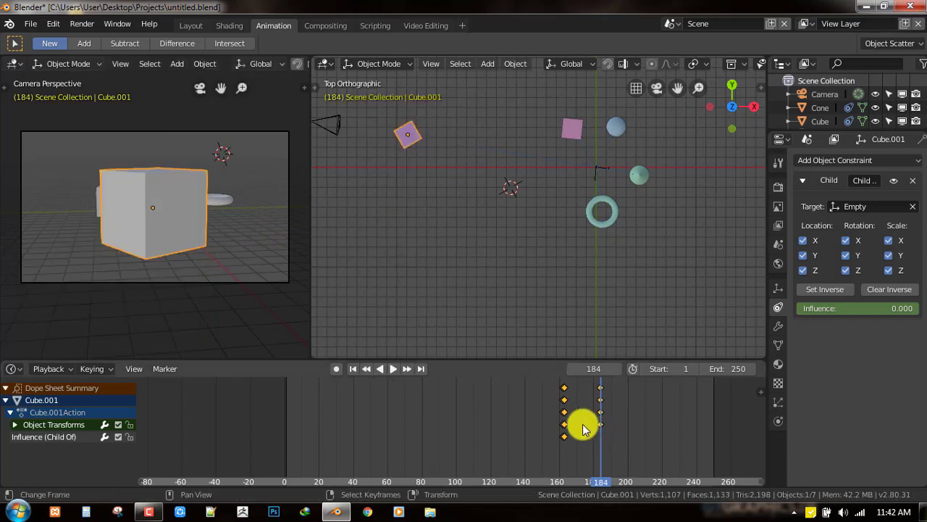
# - At frame 221, rotate the purple cube around global Z and keyframe its LocRotScale
pyautogui.moveTo(584, 428); pyautogui.dragTo(654, 424)
pyautogui.moveTo(657, 425); pyautogui.dragTo(664, 428)
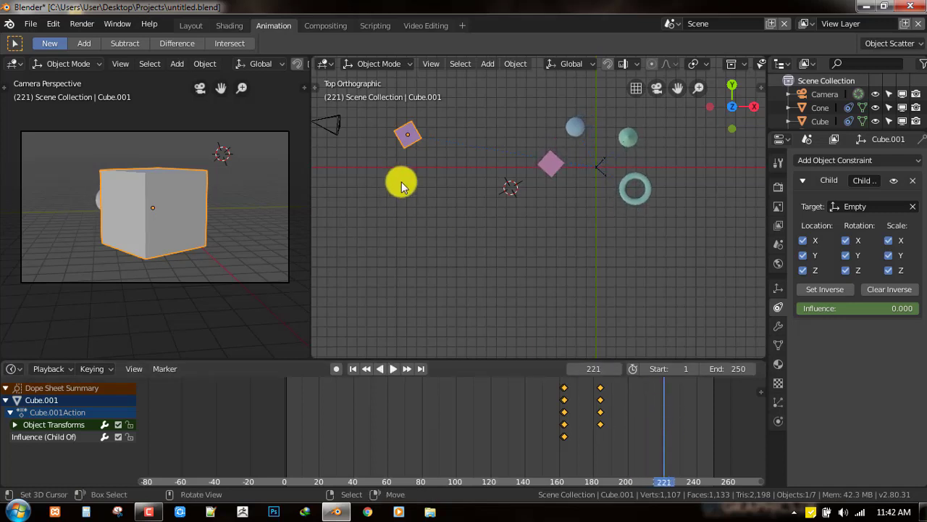
pyautogui.press('r')
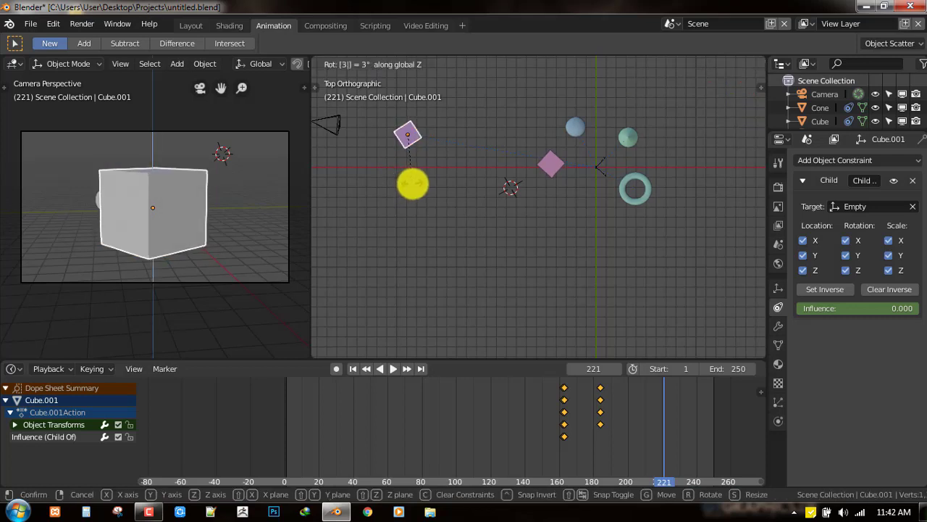
pyautogui.press('Return')
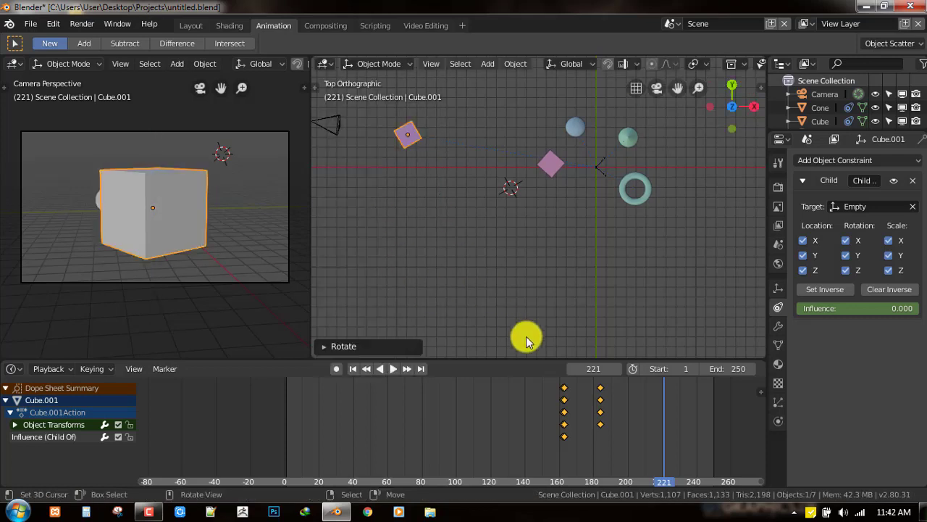
pyautogui.press('i')
pyautogui.click(563, 172)
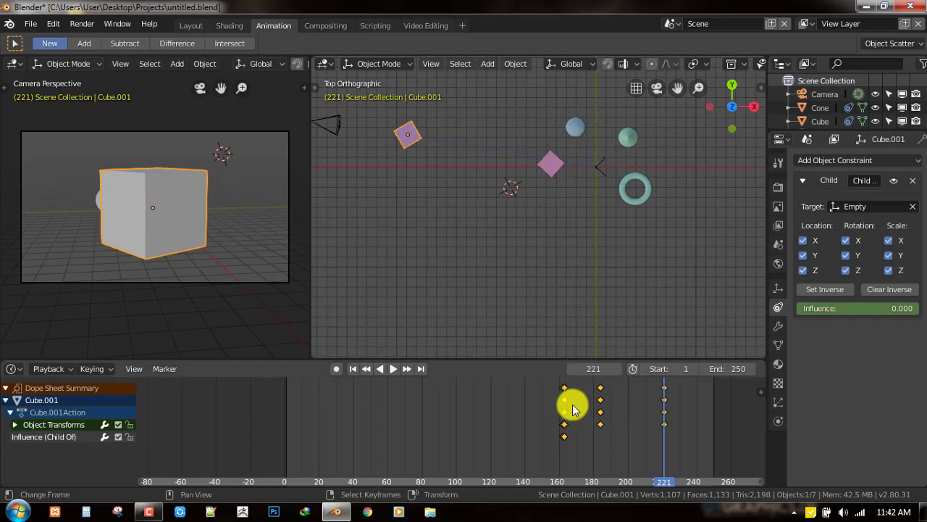
# - Play back the cube's motion between its last keyframes and return to frame 221
pyautogui.click(615, 406)
pyautogui.press('space')
pyautogui.moveTo(659, 415)
pyautogui.mouseDown()
pyautogui.moveTo(679, 414)
pyautogui.moveTo(664, 413)
pyautogui.mouseUp()
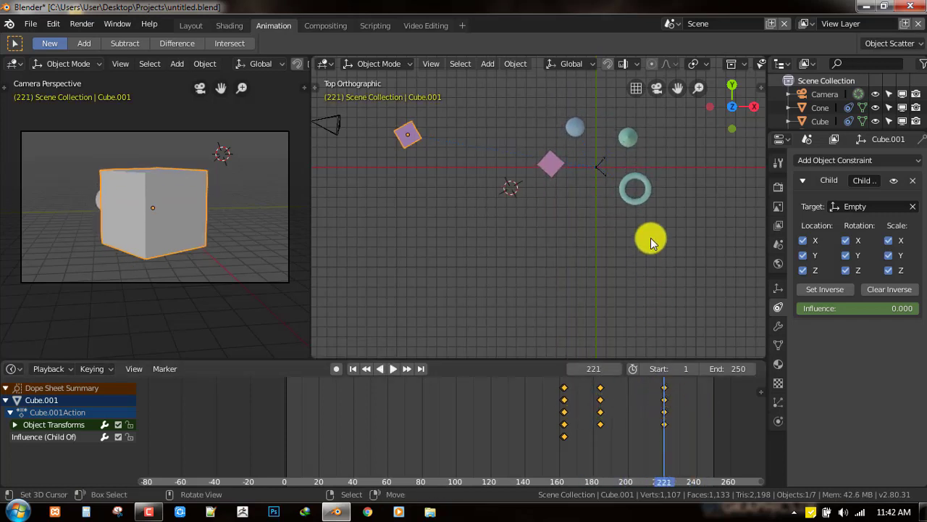
# - Set the purple cube's Z rotation to 41.6° at frame 221 and undo the accidental deletion of its keyframes
pyautogui.press('n')
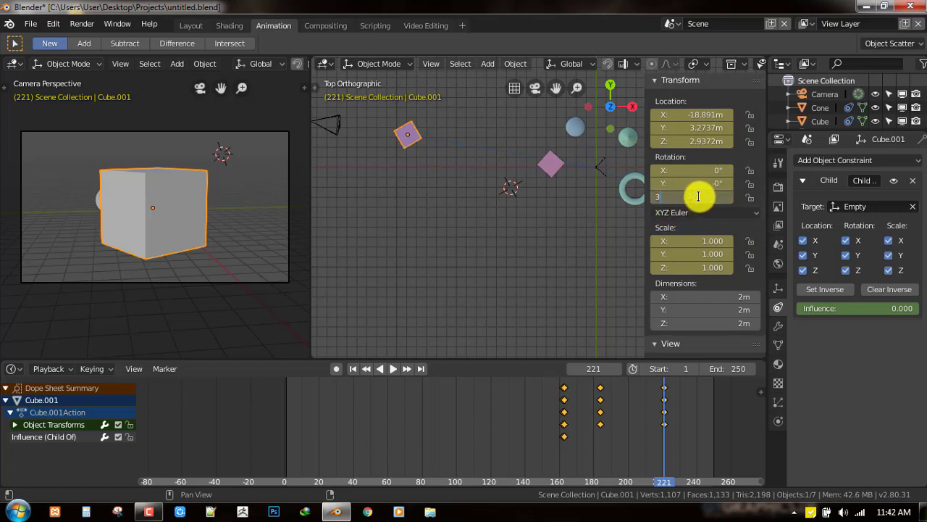
pyautogui.moveTo(701, 197); pyautogui.dragTo(682, 202)
pyautogui.press('Delete')
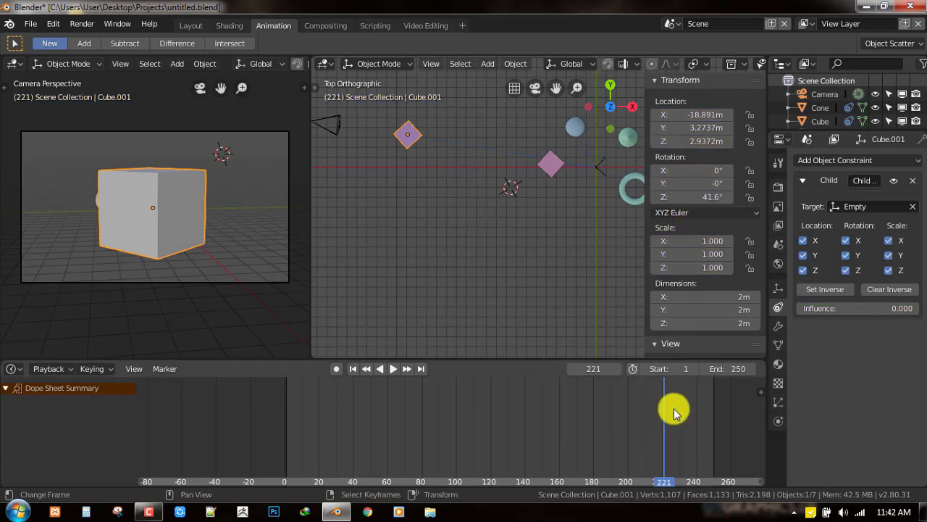
pyautogui.hotkey('ctrl', 'z')
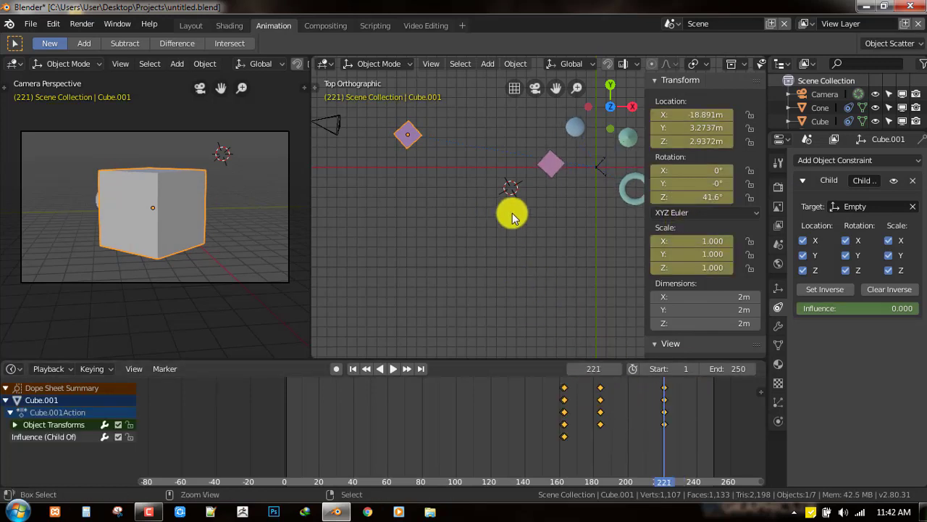
# - Delete the purple cube's keyframes at frame 221, set its Z rotation to -479° and insert new keyframes there
pyautogui.press('Delete')
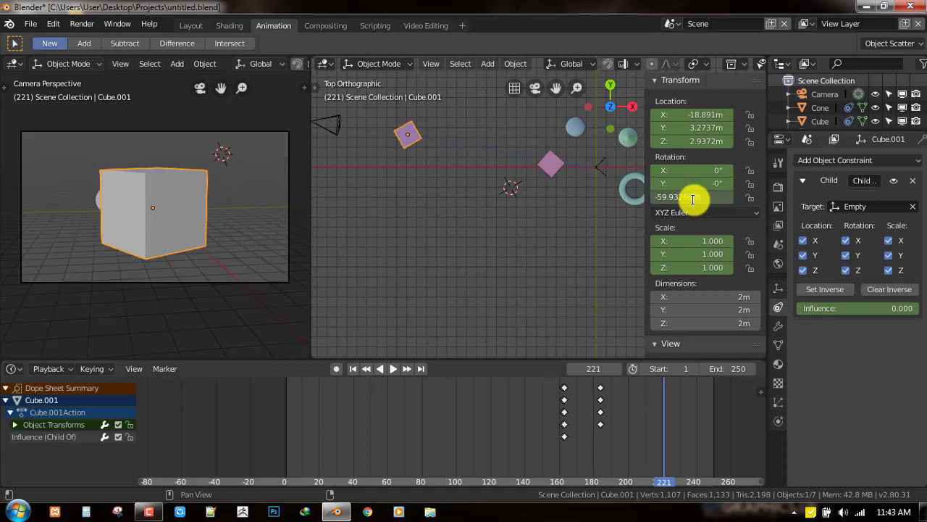
pyautogui.write('-79')
pyautogui.press('Return')
pyautogui.press('i')
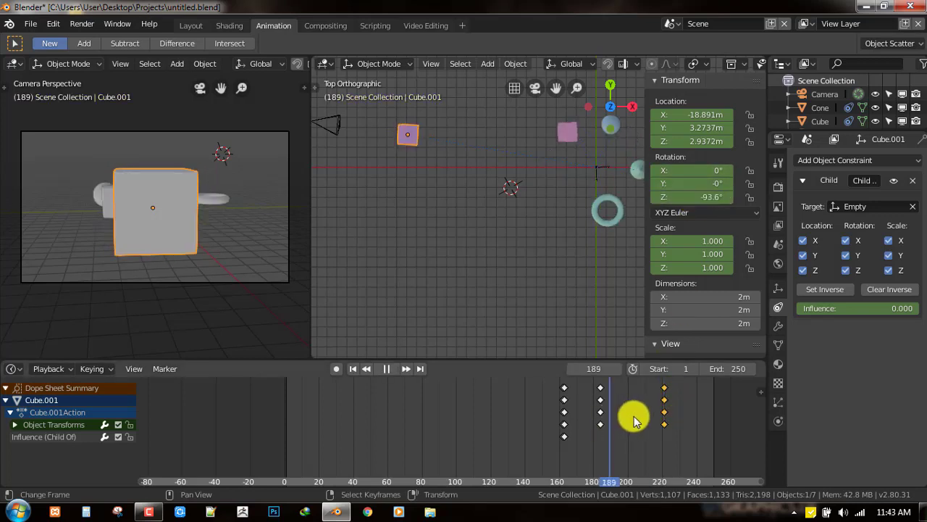
# - Play back and scrub the purple cube's turn between its last two sets of keyframes and beyond
pyautogui.press('space')
pyautogui.moveTo(650, 415); pyautogui.dragTo(605, 413)
pyautogui.press('space')
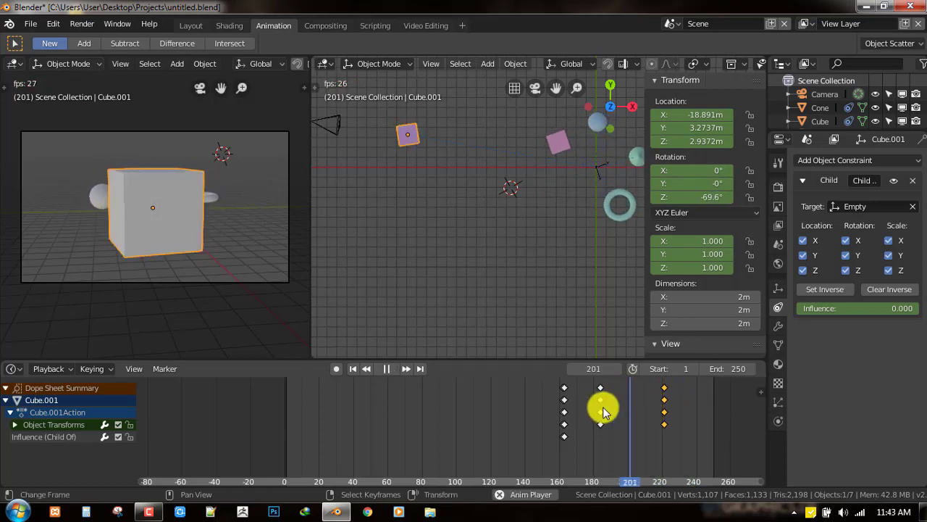
pyautogui.press('space')
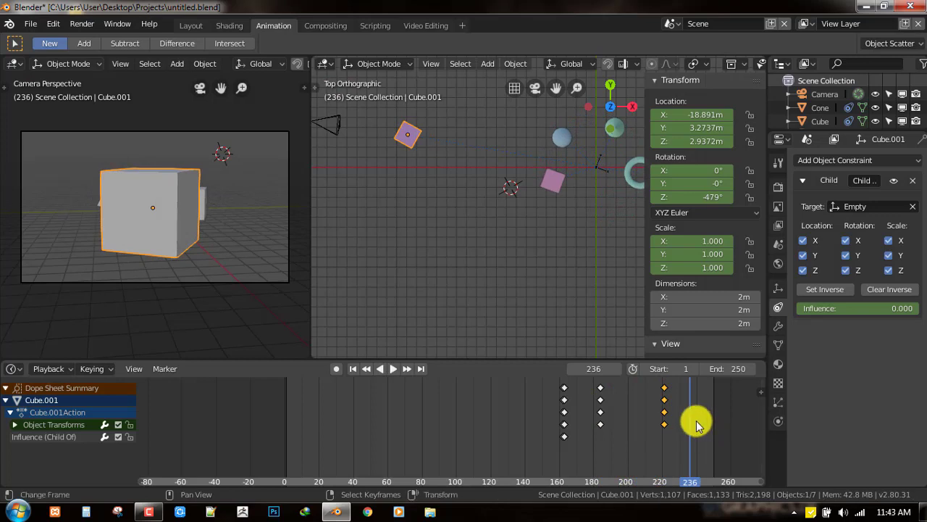
pyautogui.click(568, 418)
pyautogui.moveTo(613, 422); pyautogui.dragTo(691, 410)
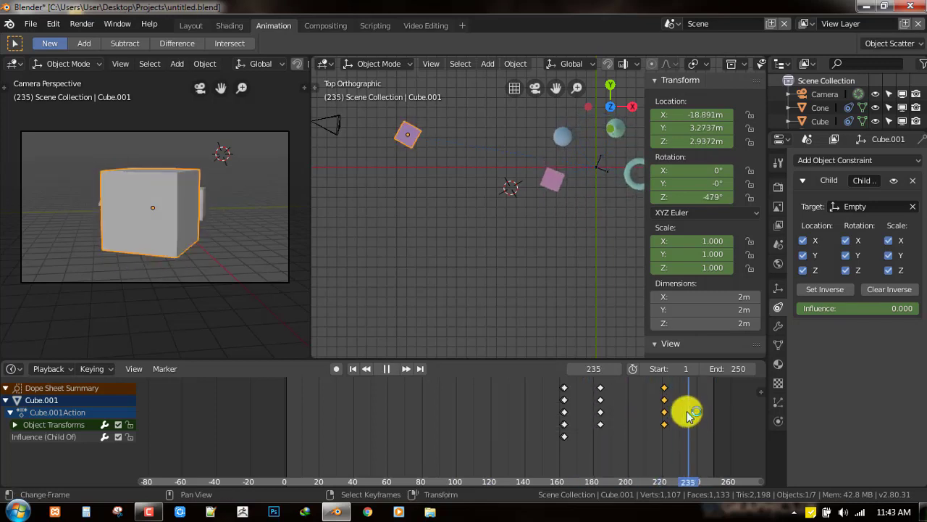
# - Move the purple cube's last set of keyframes from frame 221 to about frame 228
pyautogui.scroll(2, 572, 419)
pyautogui.scroll(1, 570, 418)
pyautogui.moveTo(569, 403); pyautogui.dragTo(459, 428, button='middle')
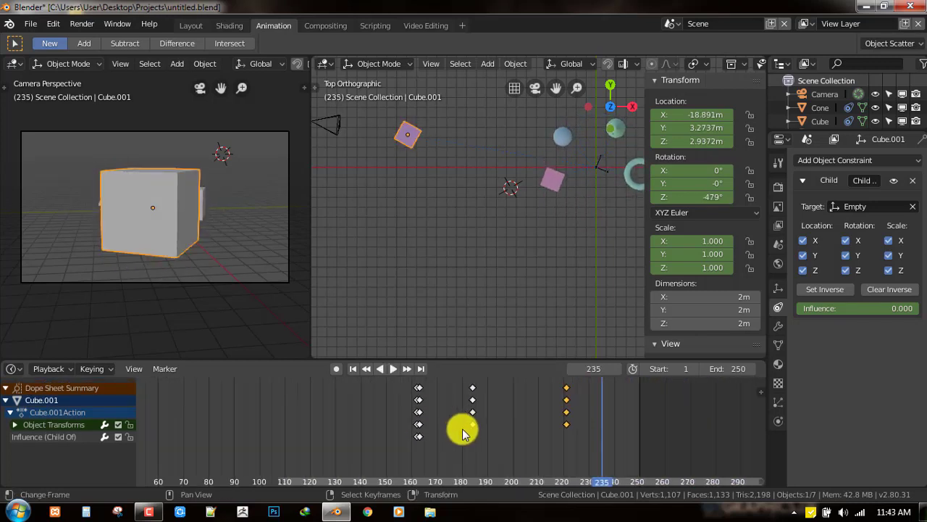
pyautogui.moveTo(581, 408); pyautogui.dragTo(446, 437, button='middle')
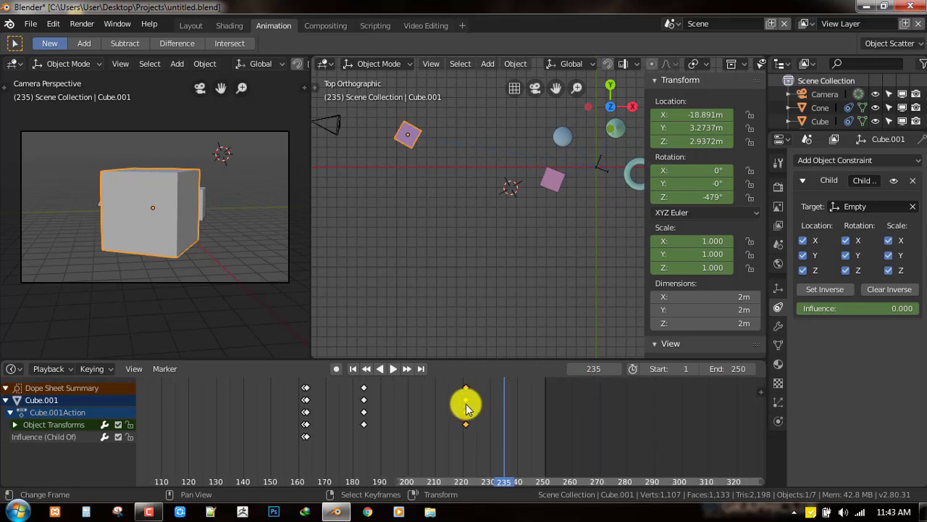
pyautogui.moveTo(466, 408); pyautogui.dragTo(484, 407)
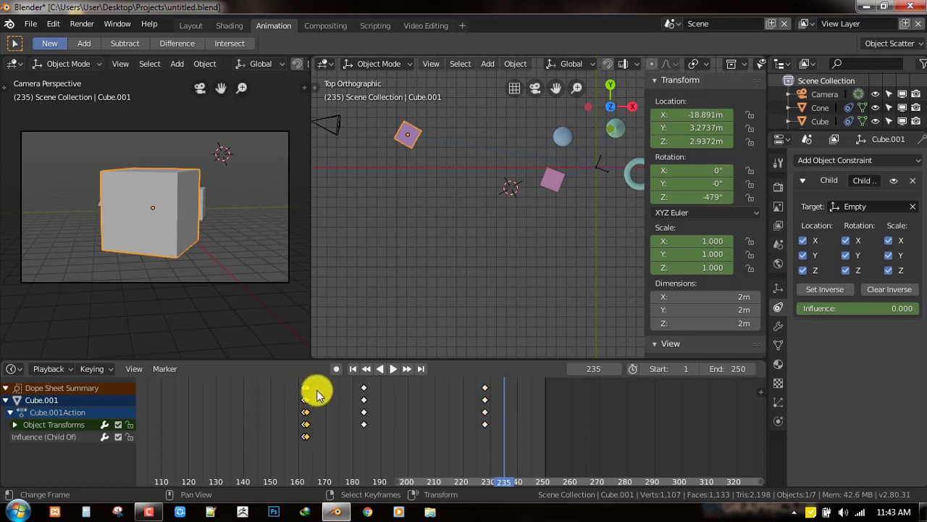
# - Place reversed copies of the purple cube's two release keyframes at about frame 233 and play back the result
pyautogui.moveTo(305, 399); pyautogui.dragTo(496, 404)
pyautogui.moveTo(303, 394); pyautogui.dragTo(495, 397)
pyautogui.press('space')
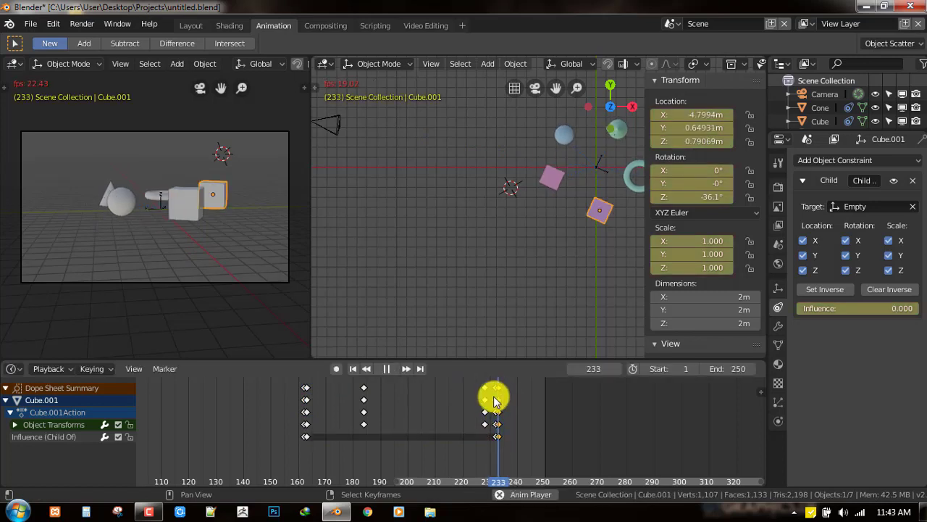
pyautogui.press('Escape')
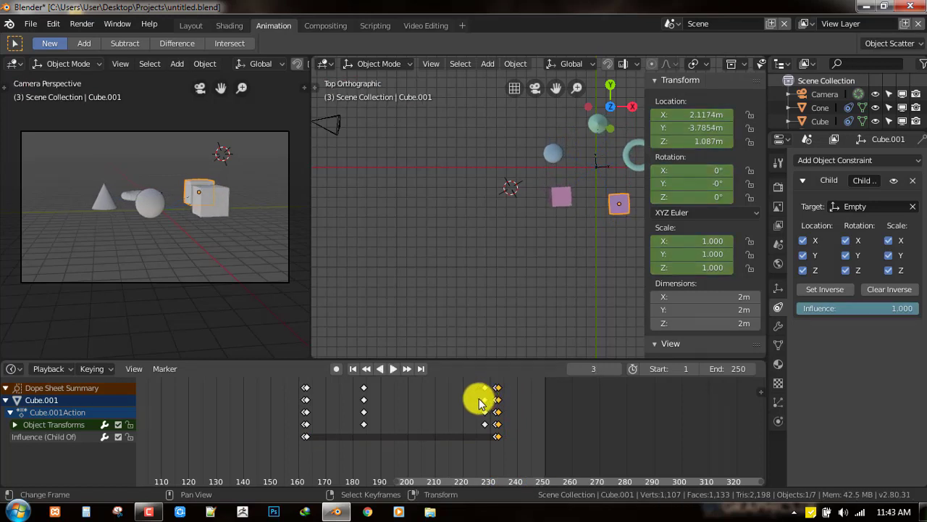
# - Move the keyframes at about frame 228 to about frame 217 and duplicate them back to about frame 228
pyautogui.moveTo(489, 403); pyautogui.dragTo(449, 405)
pyautogui.click(484, 402)
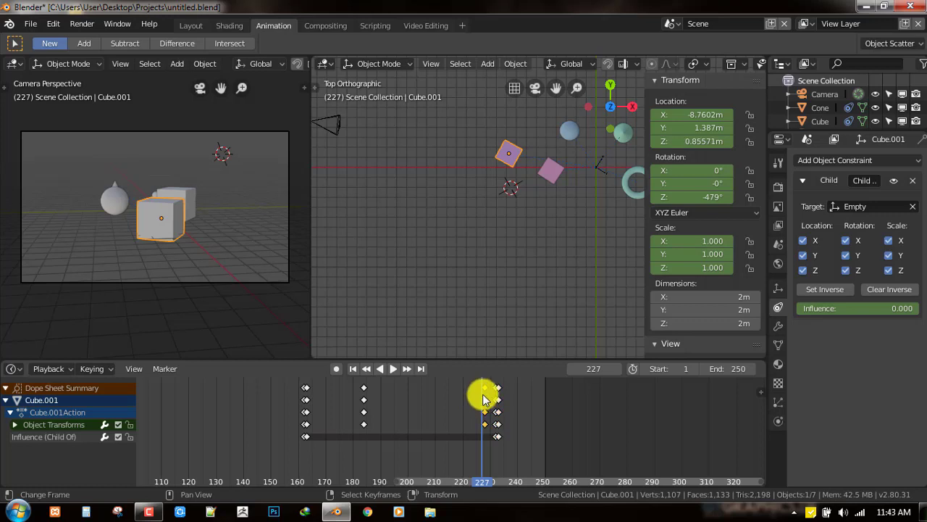
pyautogui.press('g')
pyautogui.click(451, 403)
pyautogui.hotkey('shift', 'd')
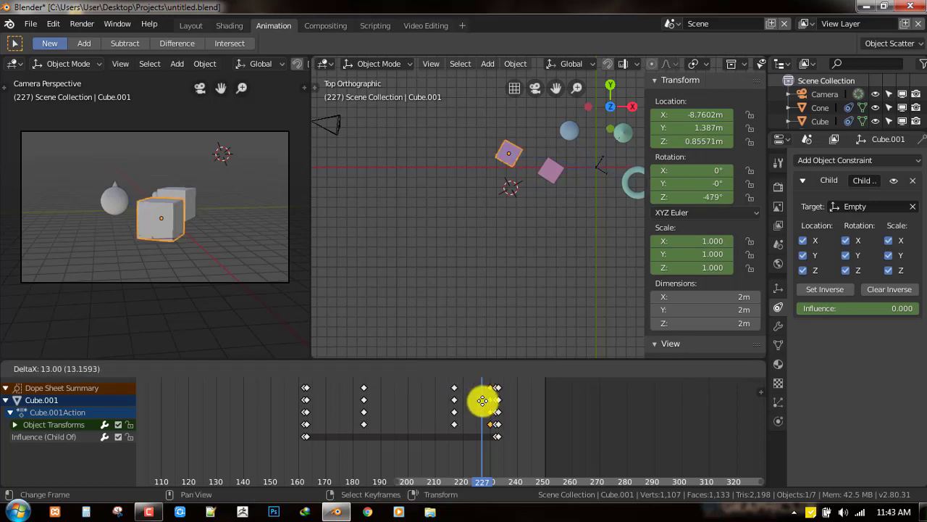
pyautogui.click(484, 406)
# - Delete the copied release keyframes at about frame 233
pyautogui.hotkey('shift', 'ctrl', 'space')
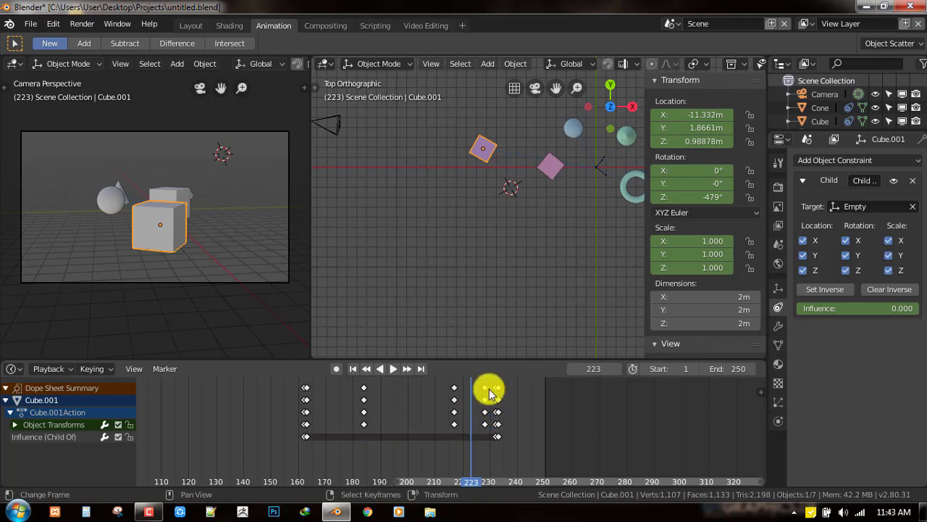
pyautogui.moveTo(490, 391); pyautogui.dragTo(515, 439)
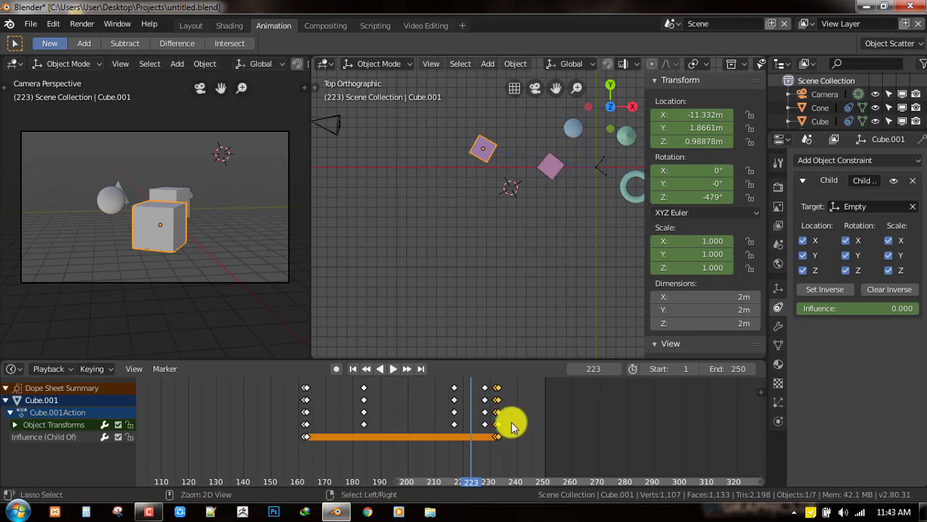
pyautogui.press('x')
pyautogui.click(508, 423)
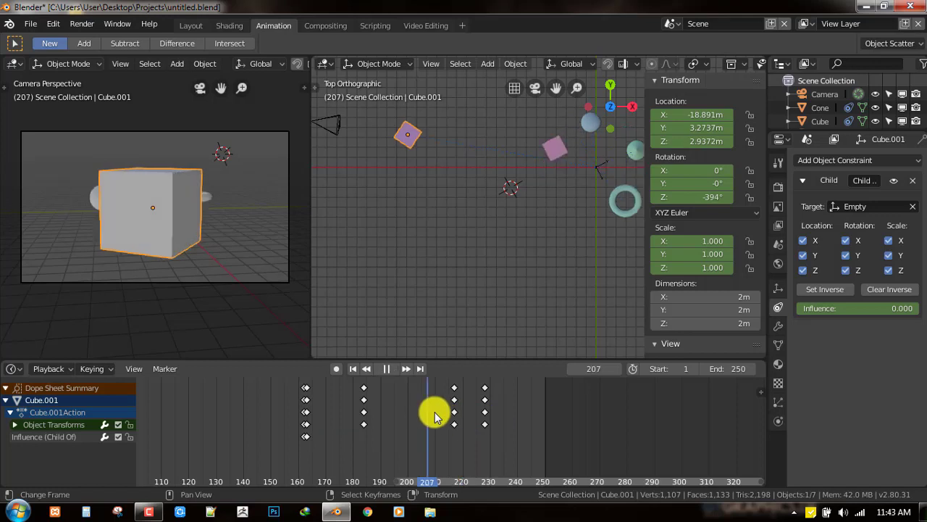
# - At frame 243, rotate the empty to a Z rotation of 254° and keyframe its LocRotScale
pyautogui.moveTo(458, 415); pyautogui.dragTo(527, 409)
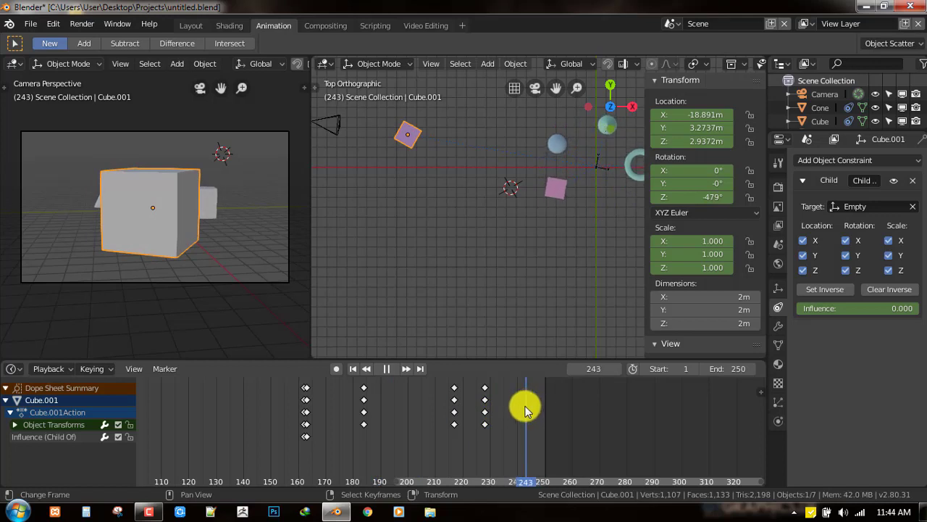
pyautogui.click(607, 176)
pyautogui.press('r')
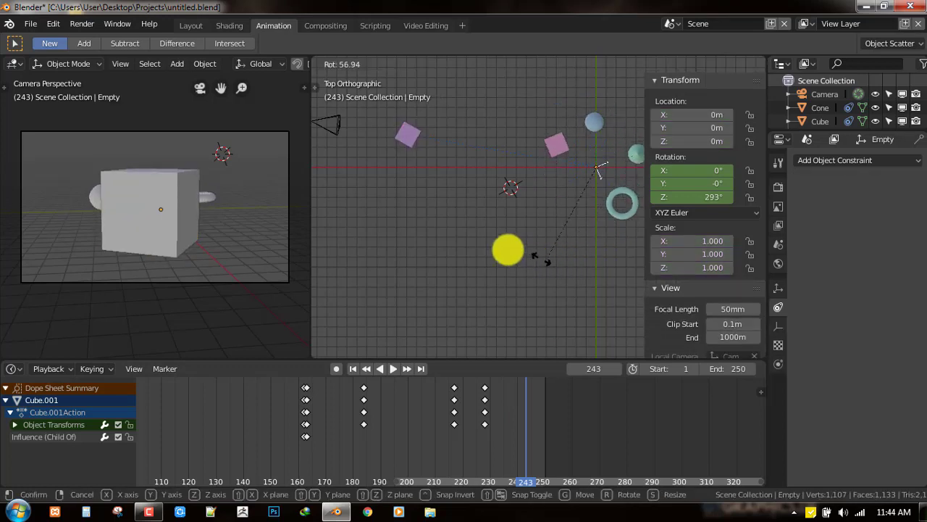
pyautogui.click(453, 230)
pyautogui.press('i')
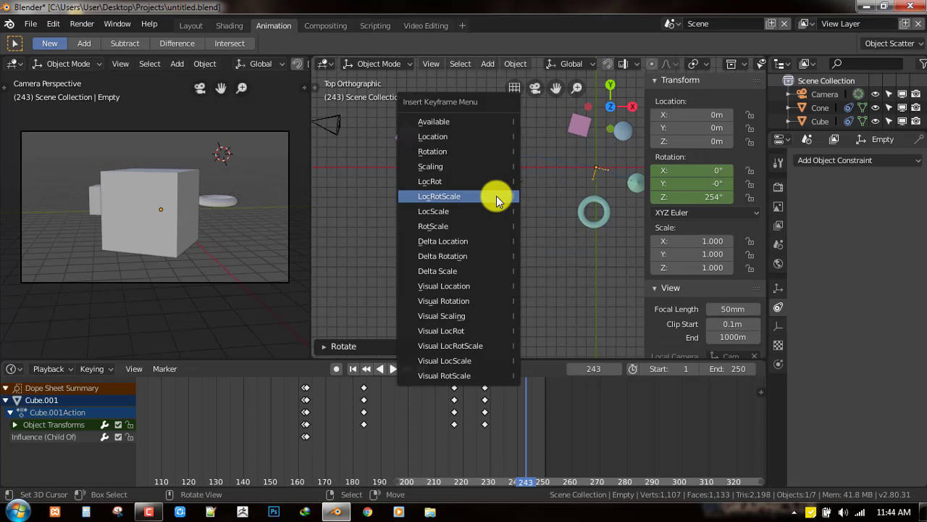
pyautogui.click(496, 195)
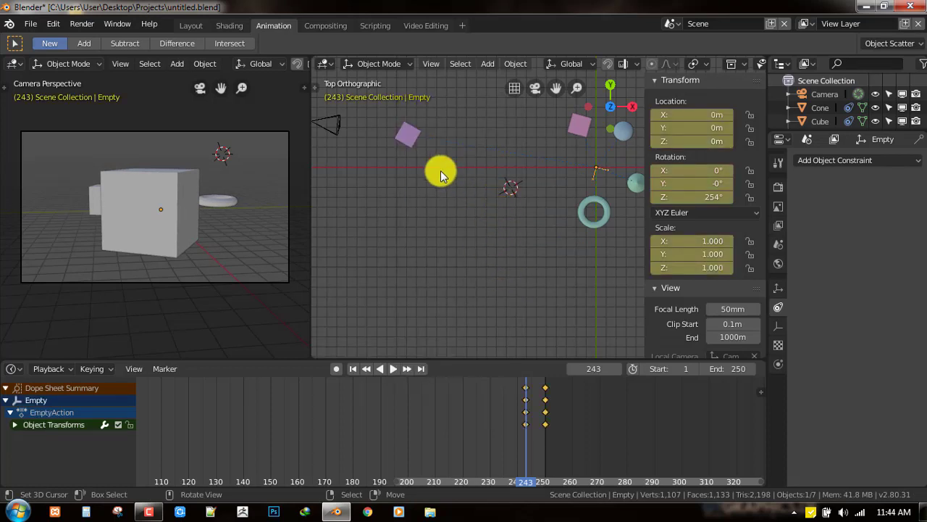
# - Place reversed copies of the purple cube's release keyframes at about frame 234, returning its Child Of influence to 1.000
pyautogui.click(408, 135)
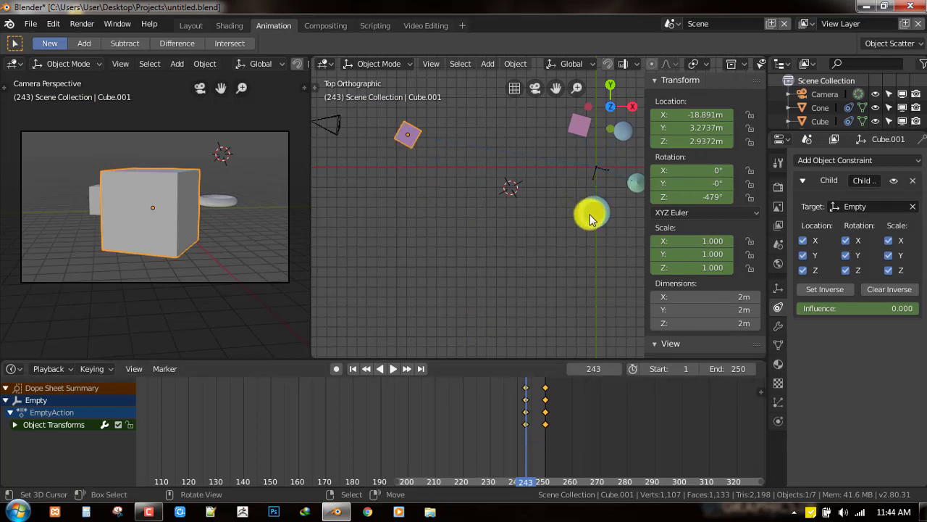
pyautogui.click(460, 468)
pyautogui.click(408, 132)
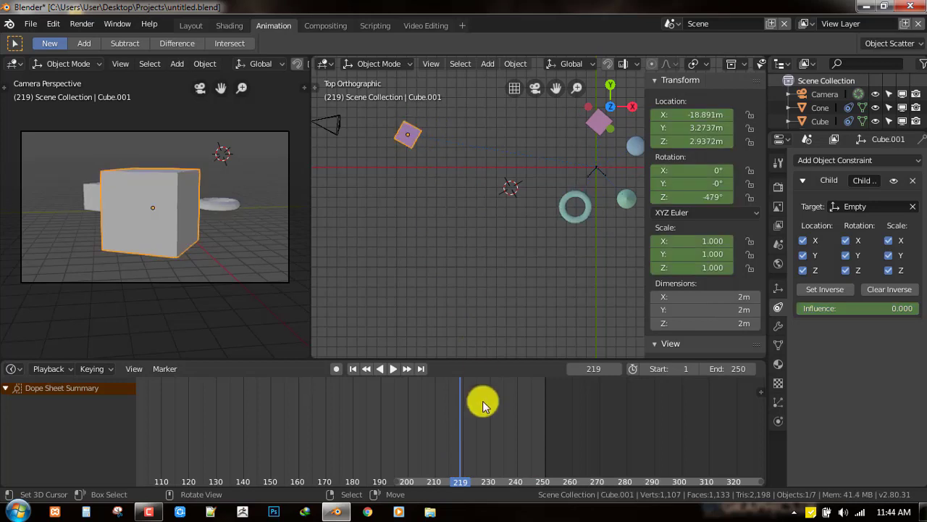
pyautogui.click(483, 407)
pyautogui.press('space')
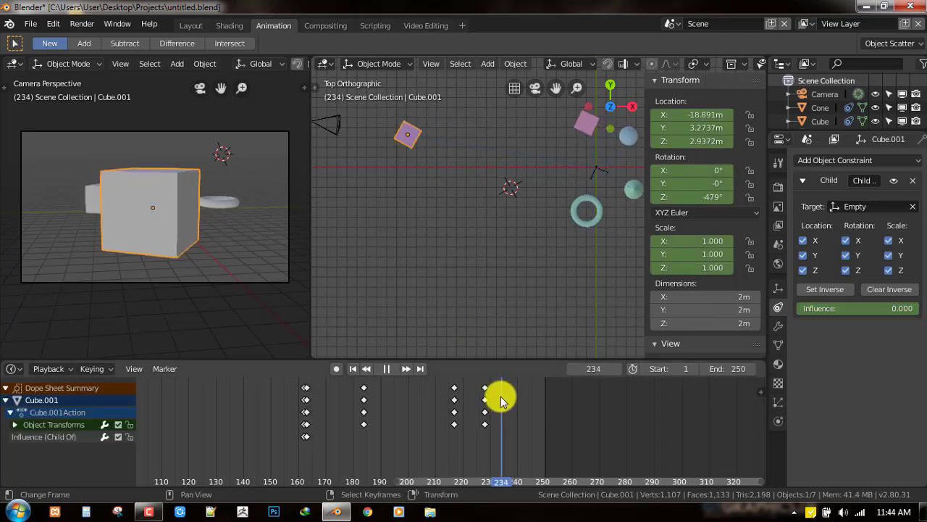
pyautogui.press('space')
pyautogui.press('i')
pyautogui.press('space')
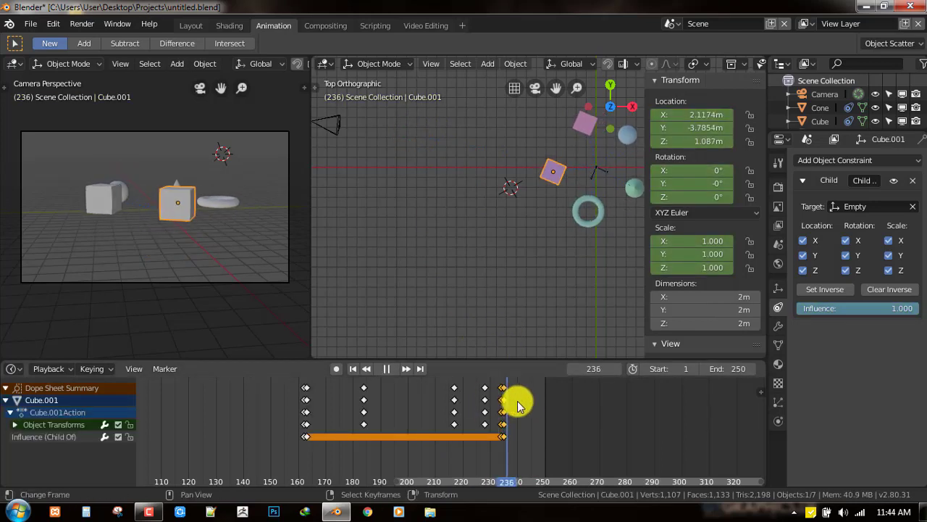
# - Scrub through the purple cube's return to the group and play the animation in the maximized camera view
pyautogui.moveTo(455, 422); pyautogui.dragTo(600, 426)
pyautogui.moveTo(461, 444); pyautogui.dragTo(536, 432)
pyautogui.press('space')
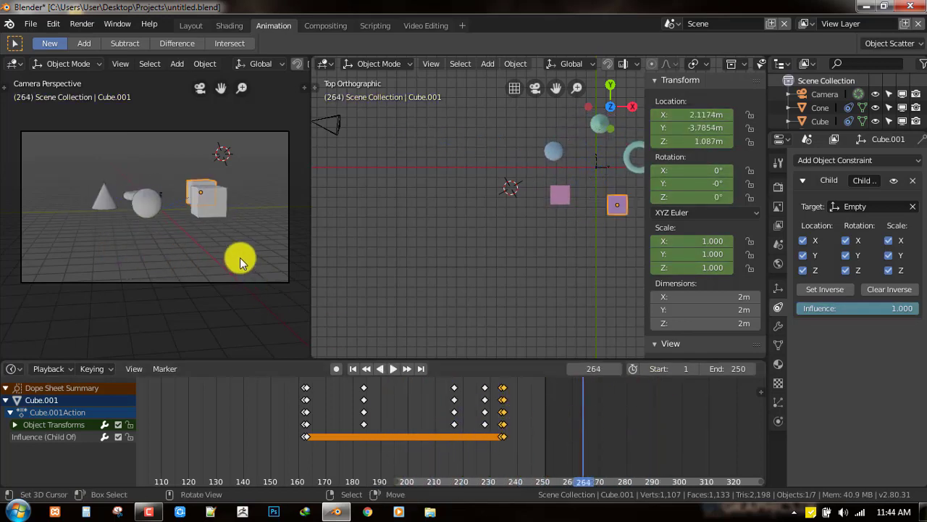
pyautogui.hotkey('ctrl', 'alt', 'space')
pyautogui.press('space')
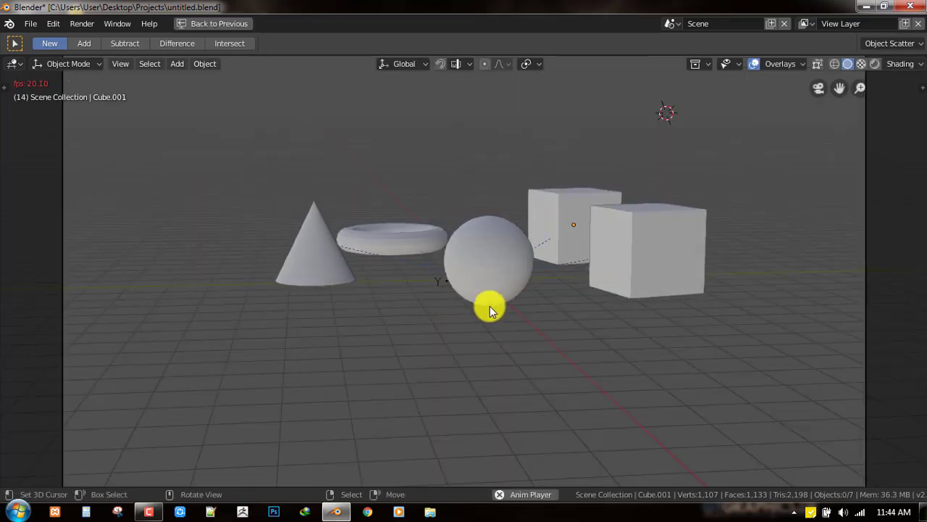
pyautogui.scroll(1, 641, 338)
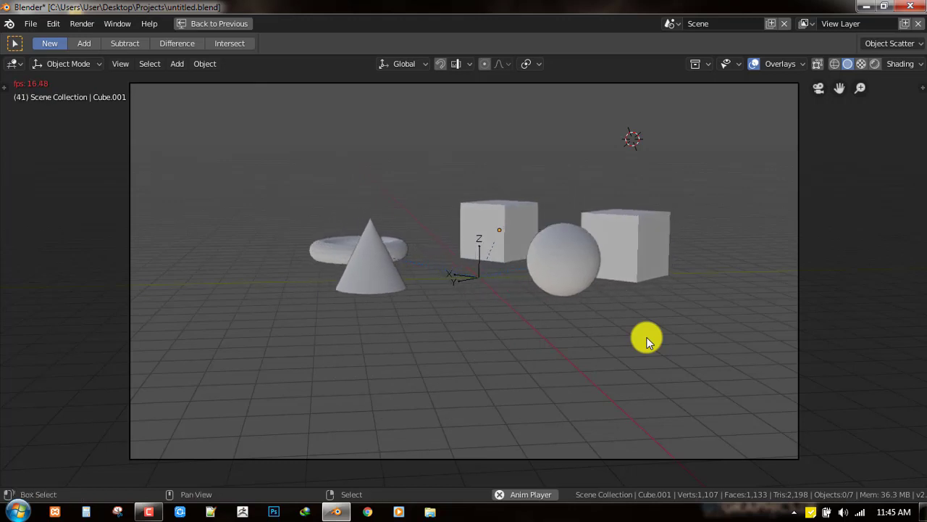
pyautogui.press('space')
pyautogui.hotkey('ctrl', 'space')
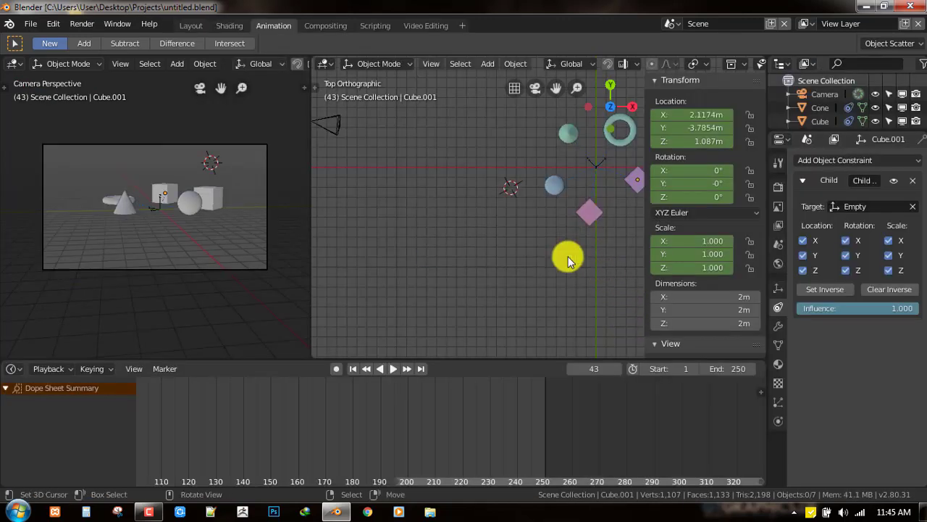
# - Hide the transform sidebar and select the pink cube in an orbited perspective view
pyautogui.press('n')
pyautogui.moveTo(550, 307); pyautogui.dragTo(585, 226, button='middle')
pyautogui.click(584, 226)
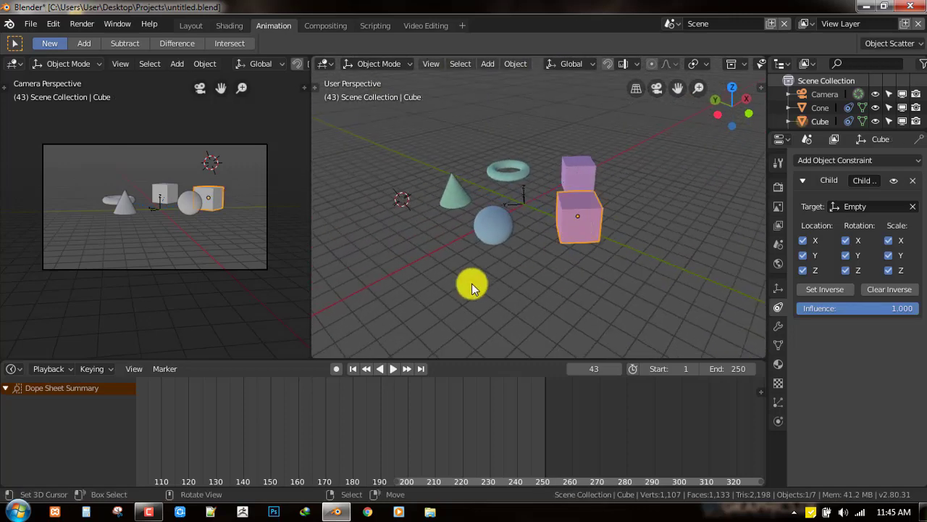
pyautogui.moveTo(471, 283); pyautogui.dragTo(615, 262, button='middle')
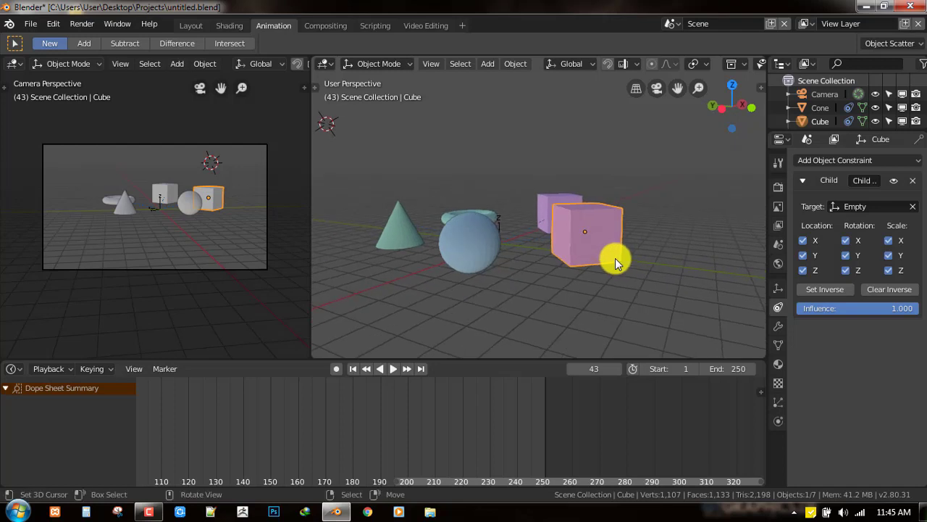